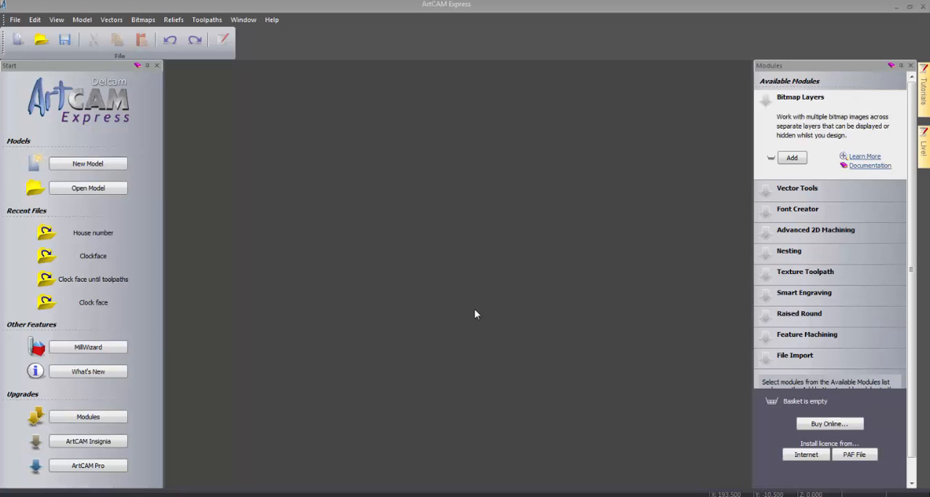
- Create a new model 750 mm wide, 750 mm high and 10 mm thick
click(59, 165)
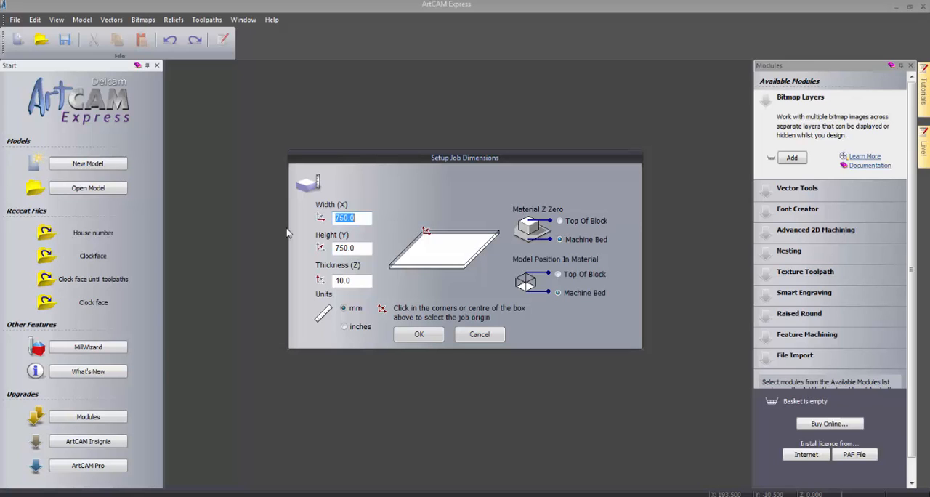
click(418, 334)
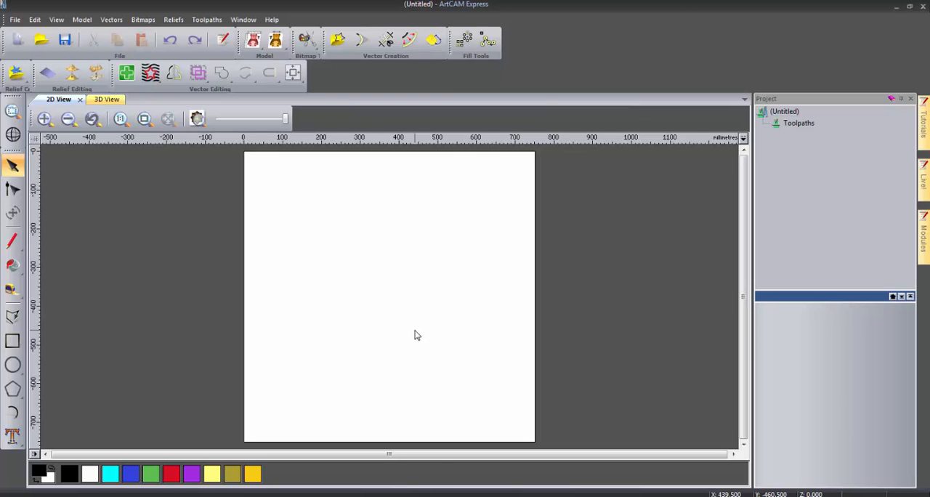
- Create a 50 mm square vector and centre it in the model
click(4, 347)
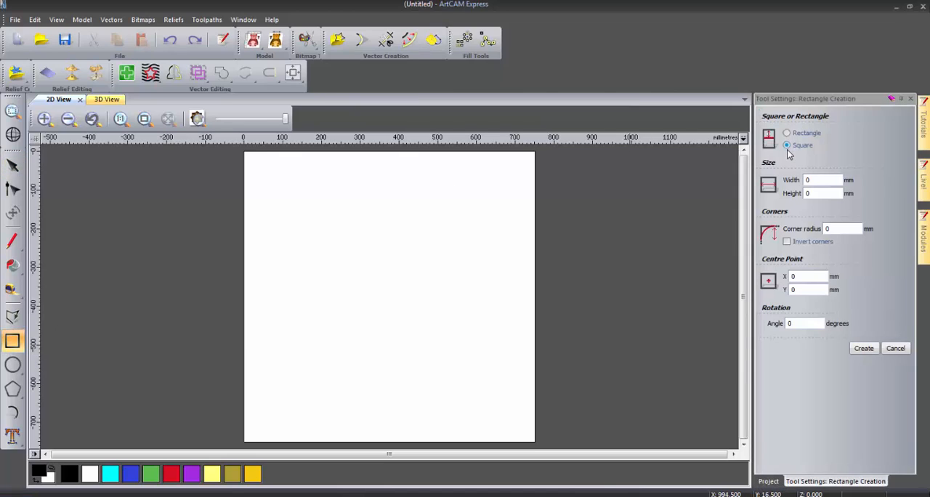
click(813, 181)
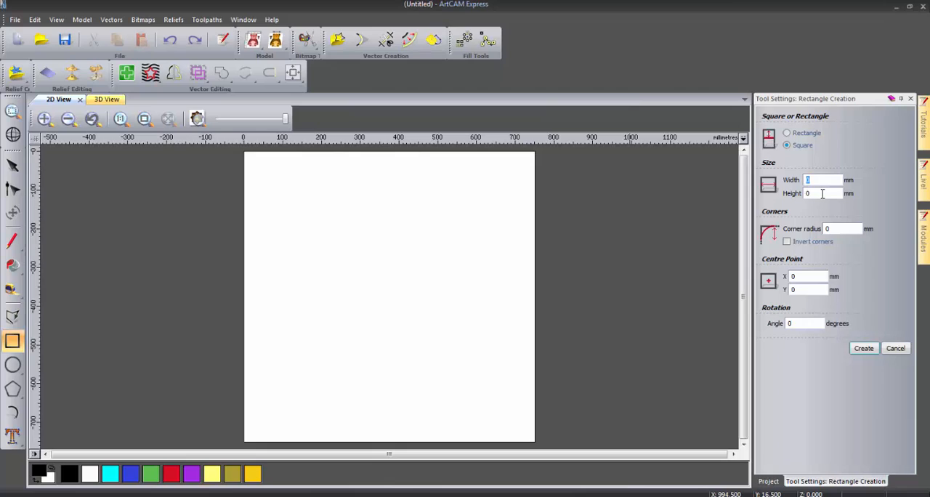
text(50)
click(862, 349)
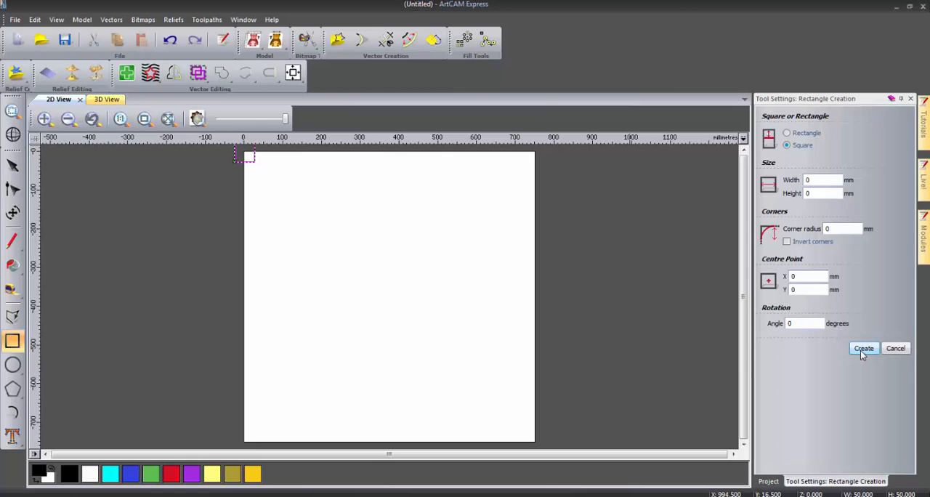
click(293, 73)
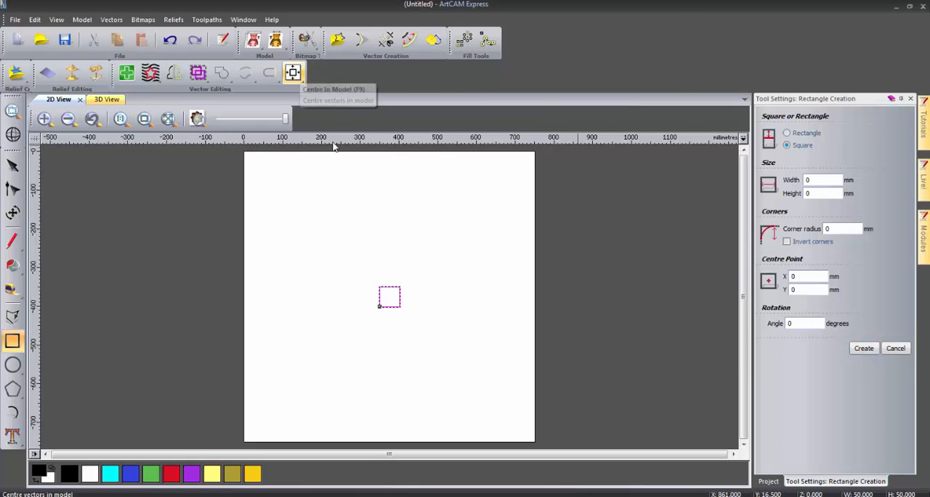
click(895, 348)
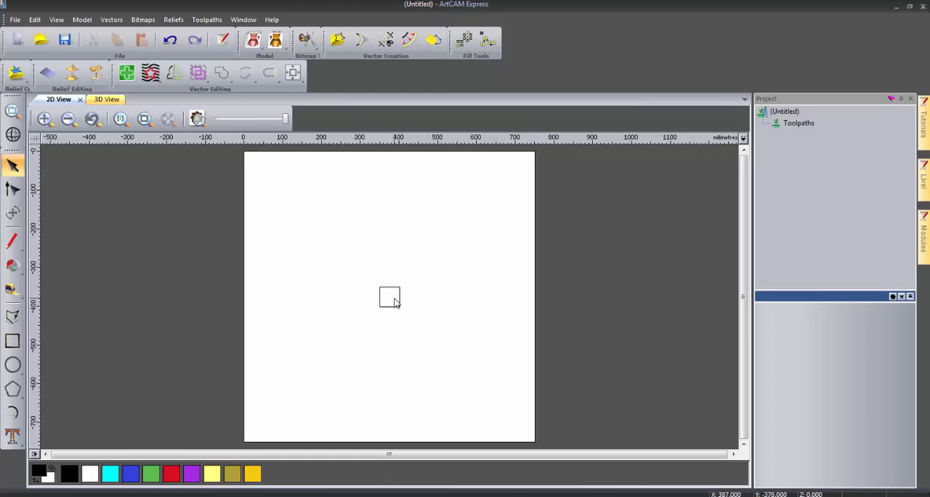
- Draw inward semicircular arcs of 25 mm radius across the square's right and top edges, from corner to corner
scroll(396, 303, up, 2)
scroll(396, 303, up, 4)
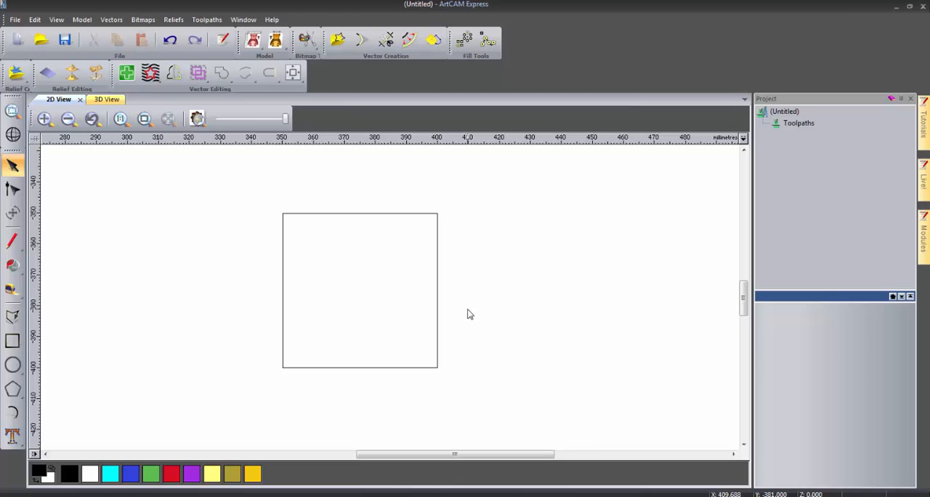
click(16, 414)
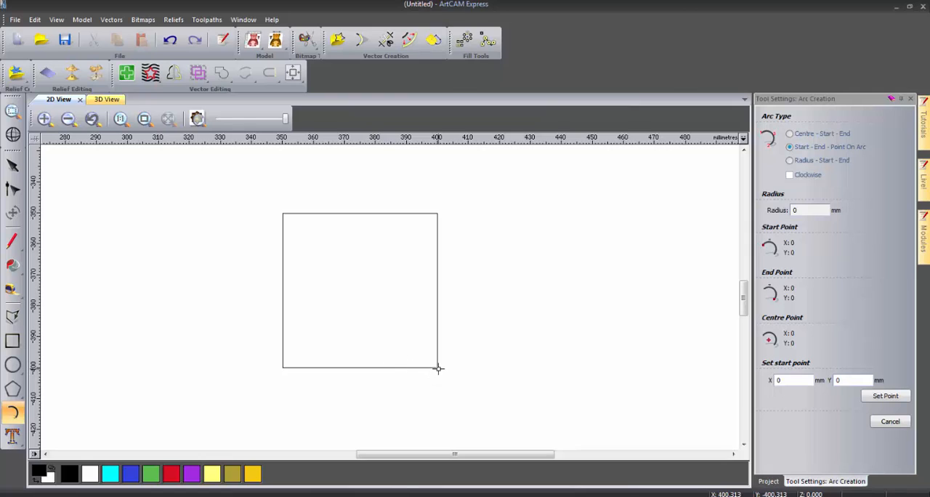
click(437, 369)
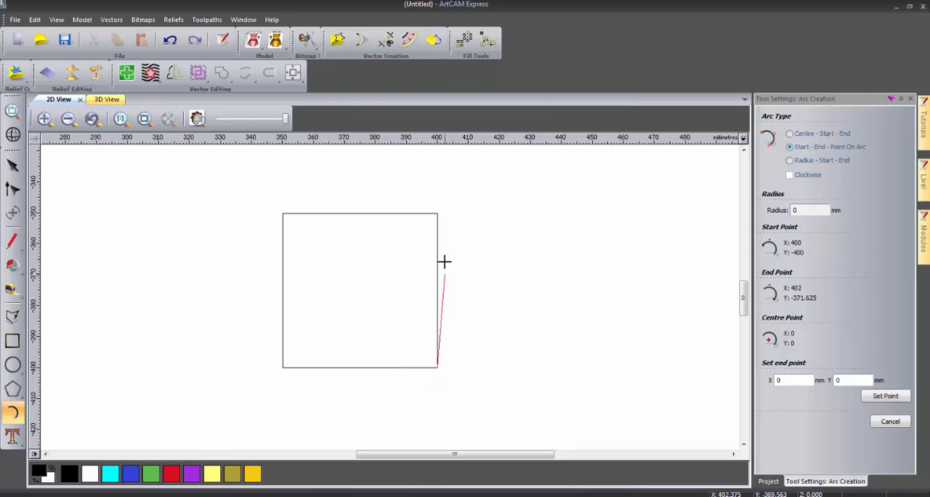
click(438, 213)
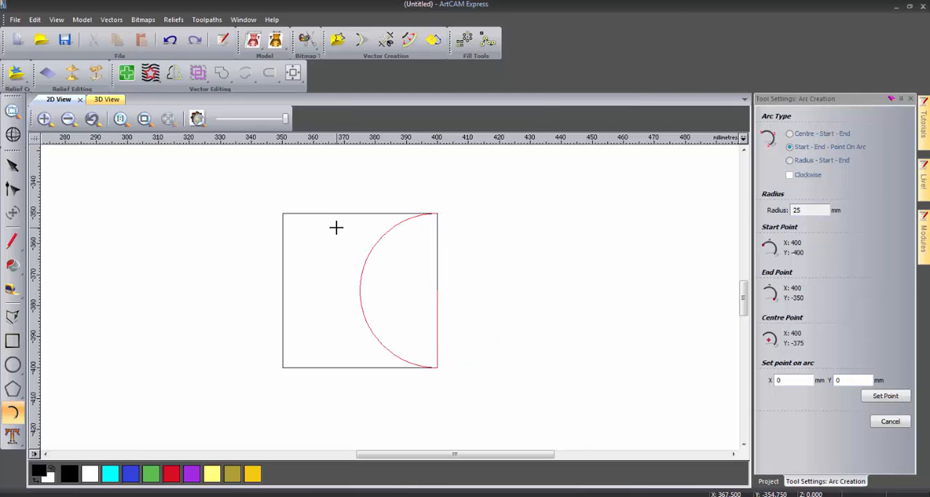
click(336, 228)
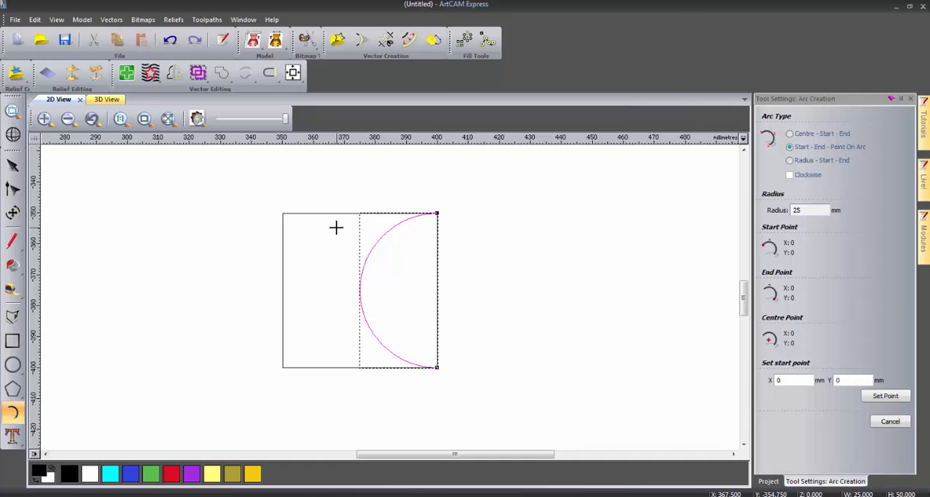
click(282, 213)
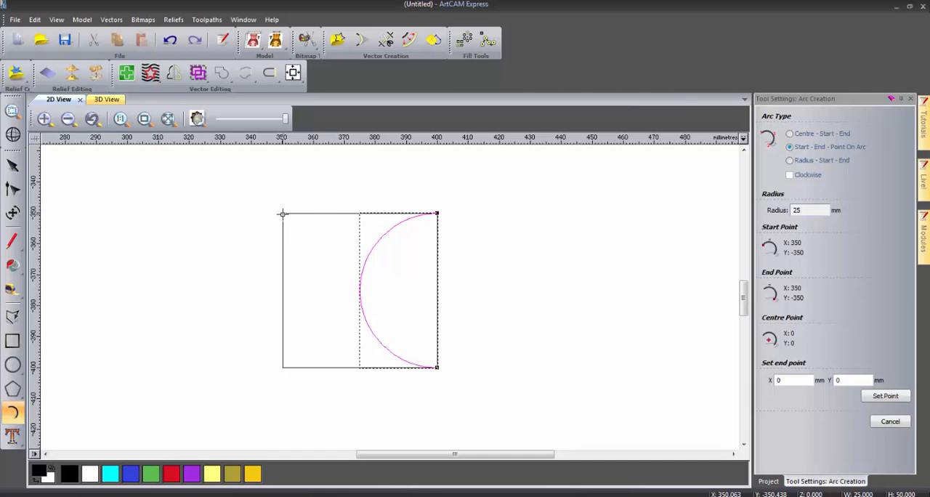
click(437, 213)
click(361, 288)
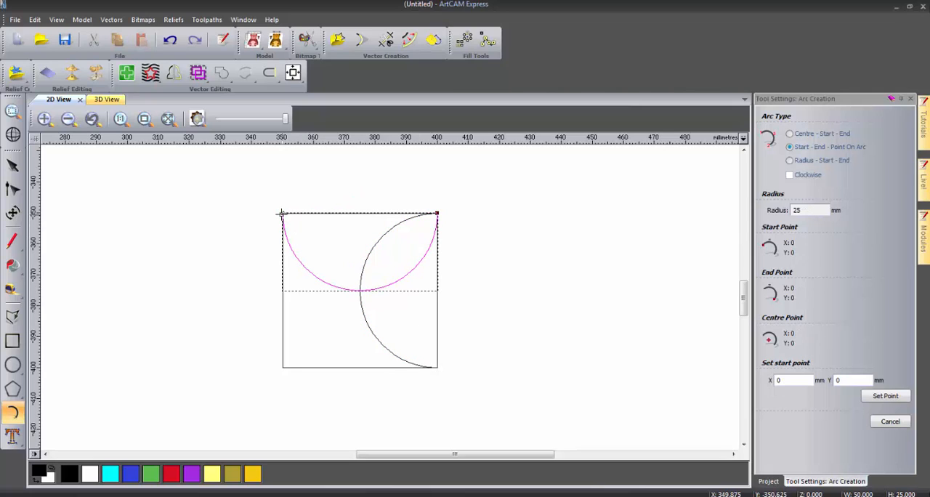
- Draw matching inward 25 mm radius arcs between the corners of the square's left and bottom edges
click(283, 214)
click(283, 367)
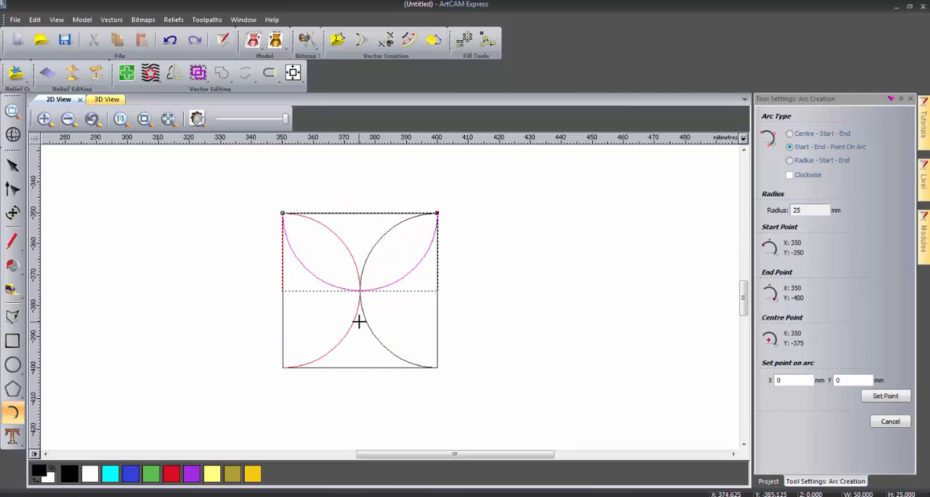
click(359, 320)
click(437, 366)
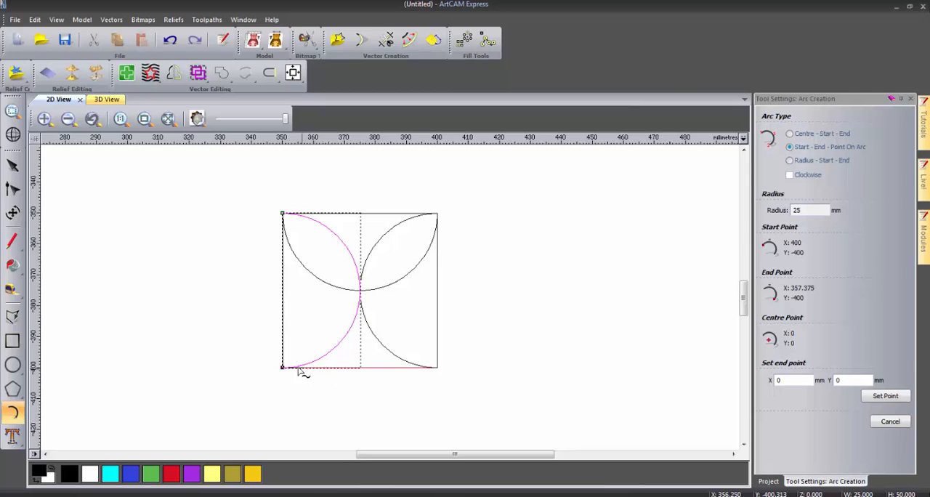
click(282, 367)
click(359, 289)
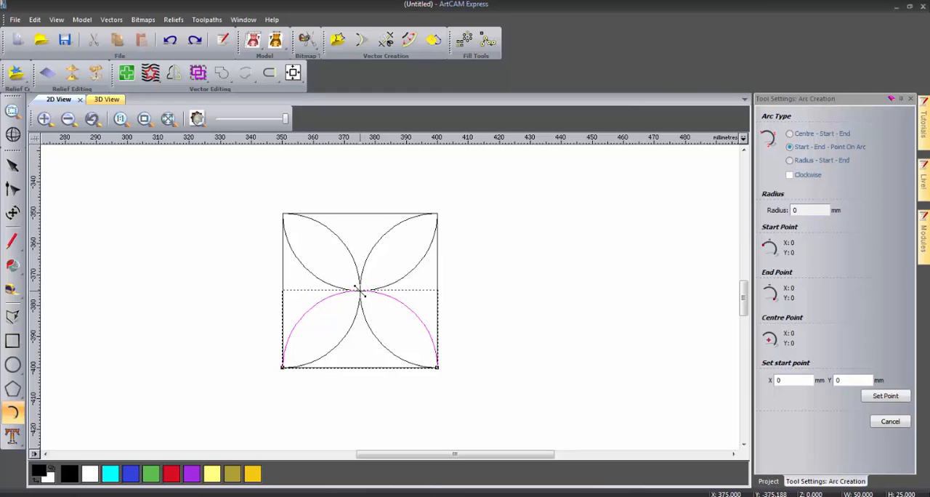
- Draw upper and lower 12.5 mm radius arcs between the square's centre and the midpoint of its right edge
click(360, 290)
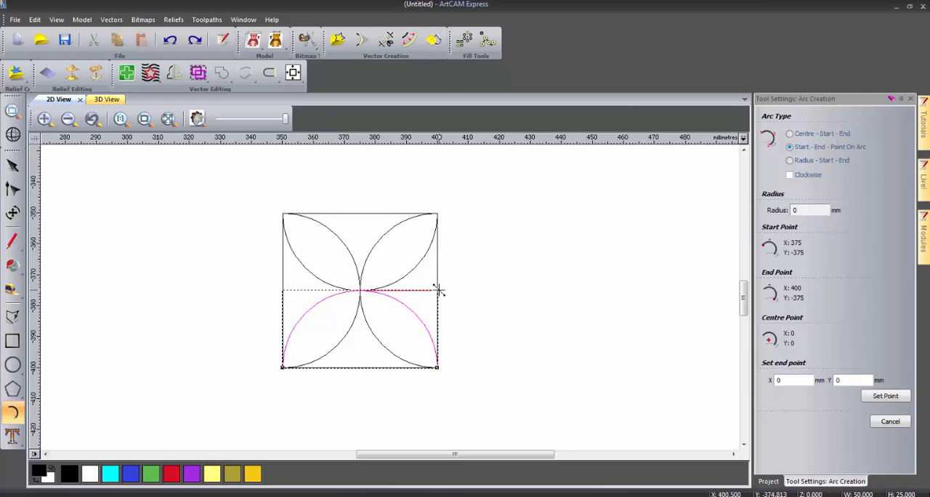
click(438, 290)
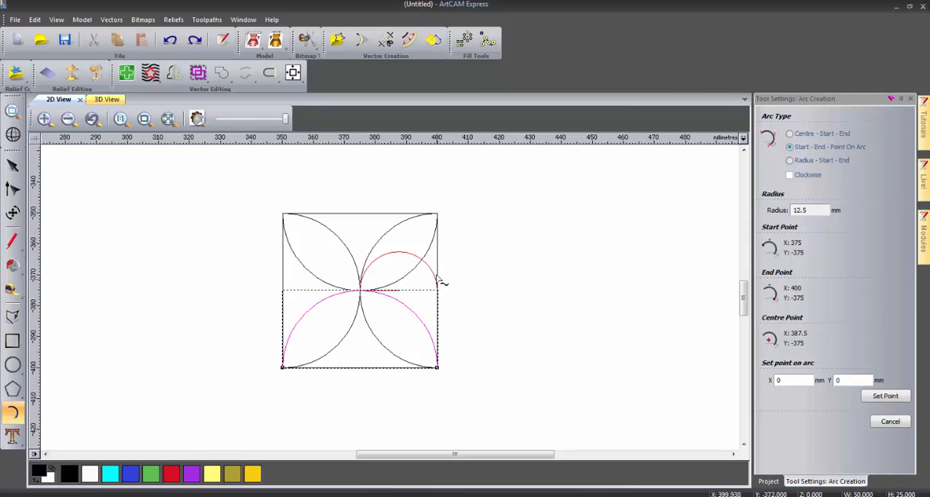
click(424, 260)
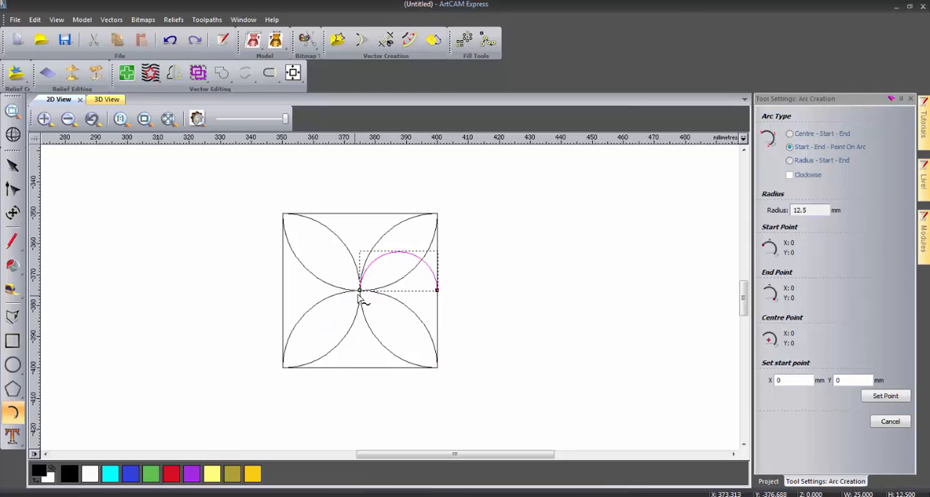
click(360, 289)
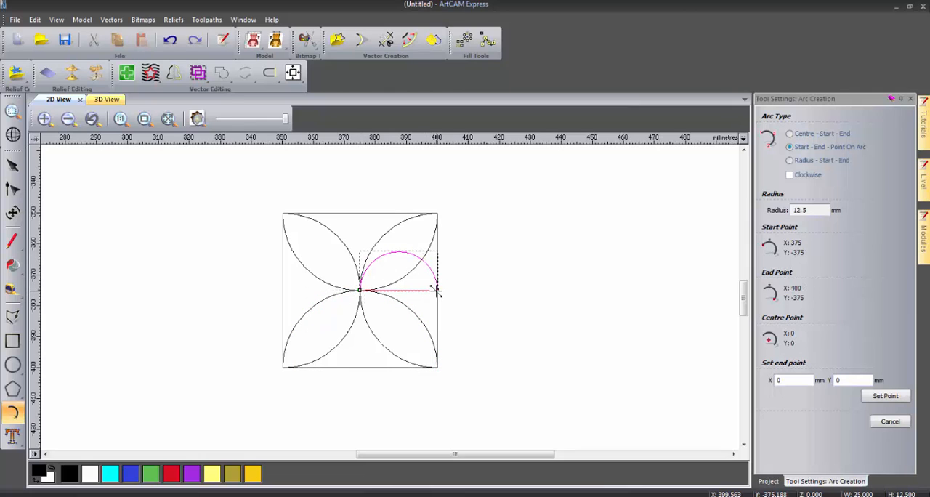
click(437, 289)
click(427, 333)
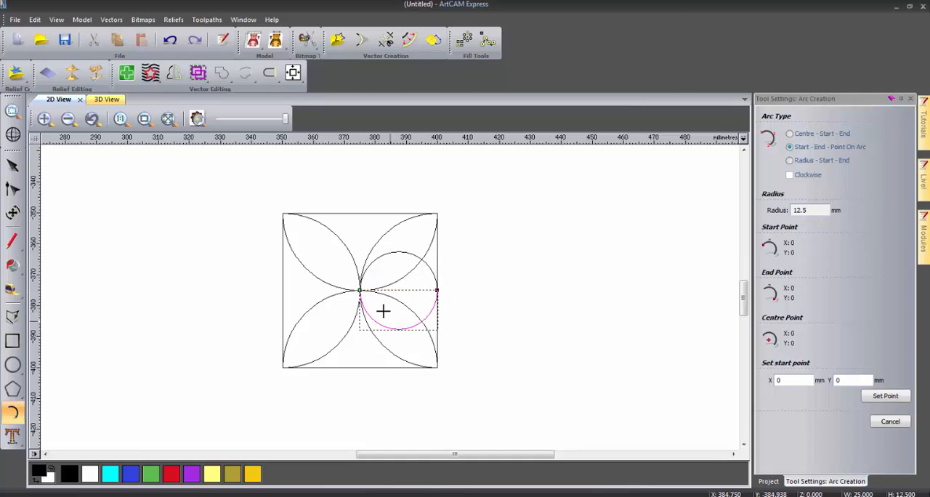
- Draw two opposing 12.5 mm radius arcs between the square's centre and the midpoint of its bottom edge
click(360, 289)
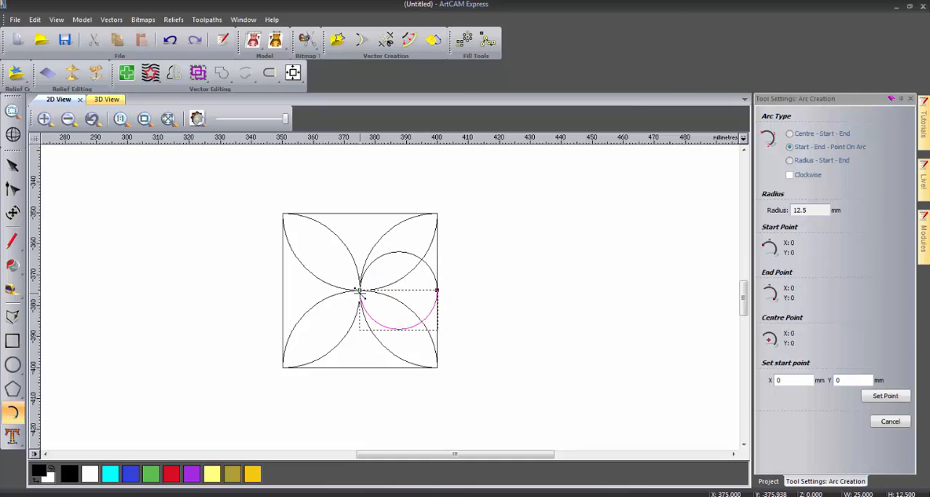
click(358, 368)
click(326, 359)
click(360, 369)
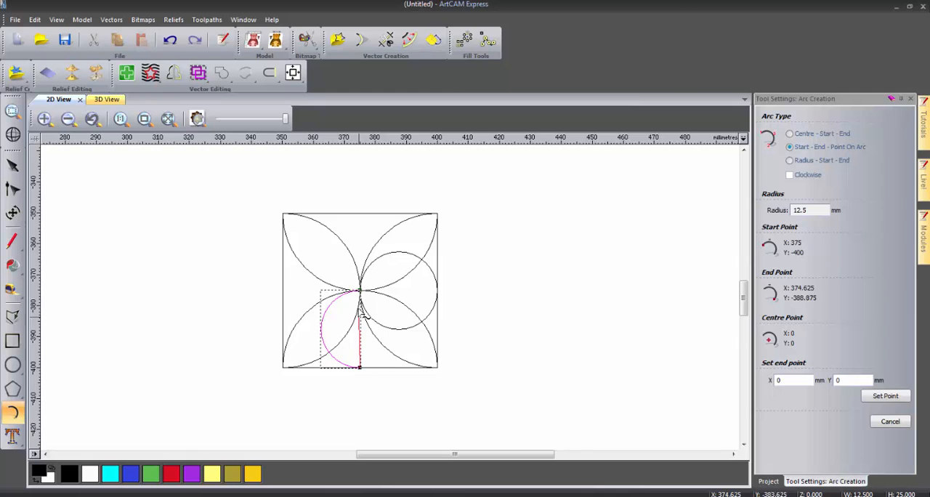
click(360, 291)
click(387, 304)
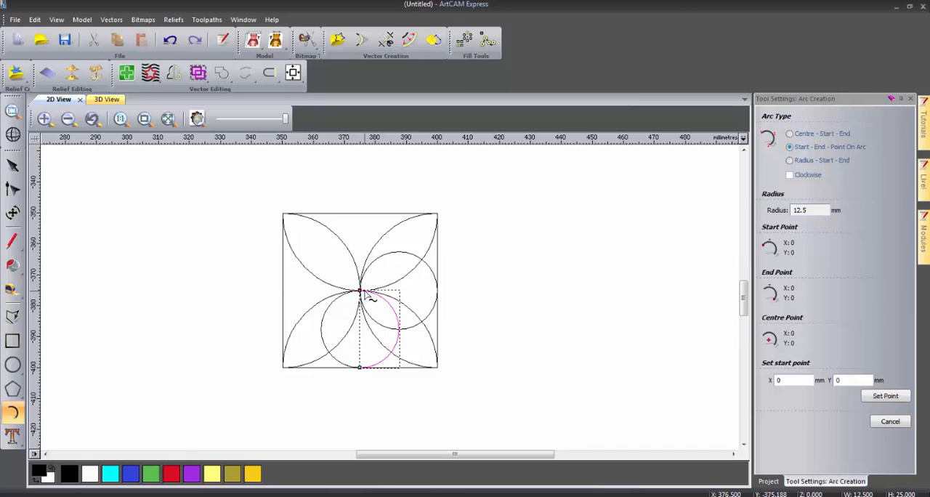
- Draw lower and upper arcs of about 12.5 mm radius between the square's centre and its left edge midpoint
click(360, 290)
click(283, 291)
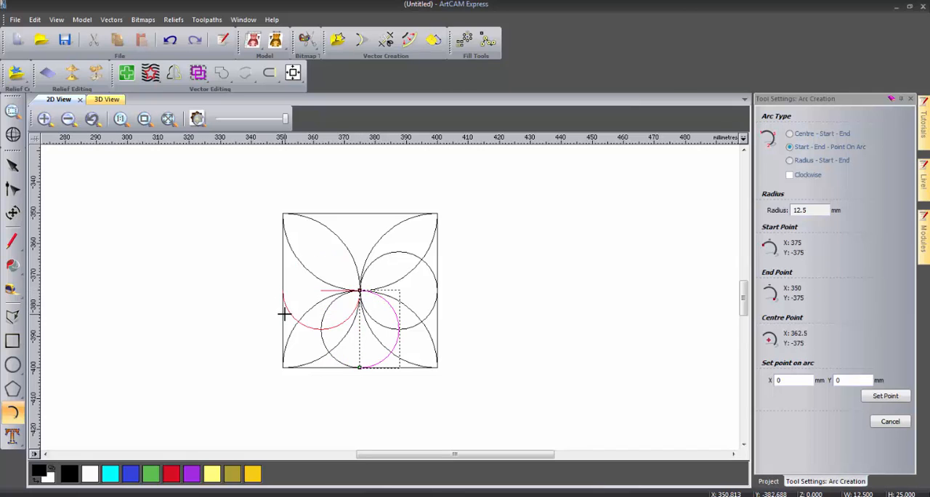
click(284, 314)
click(359, 291)
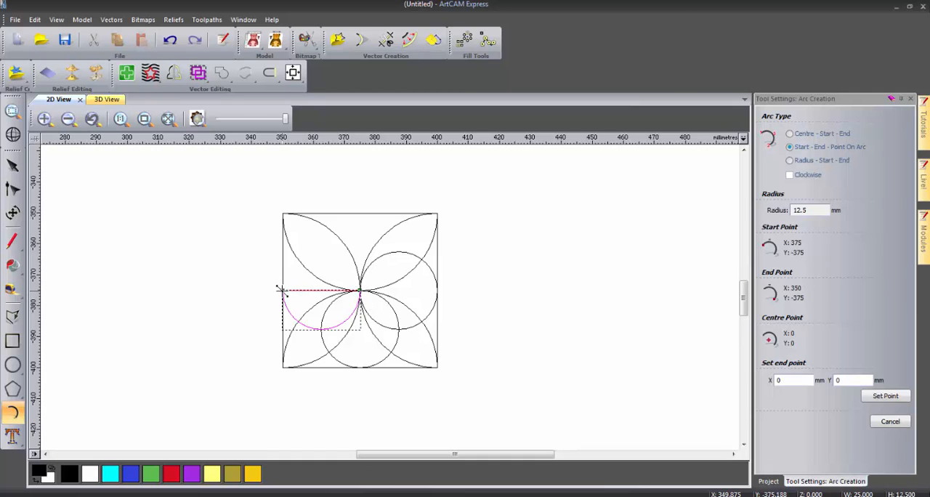
click(282, 291)
click(290, 266)
- Draw two opposing 12.5 mm radius arcs between the square's centre and the midpoint of its top edge
click(359, 290)
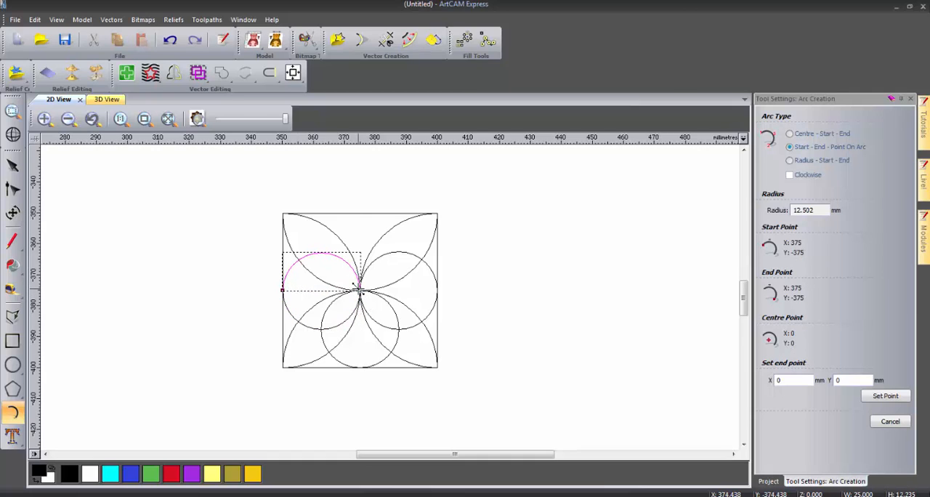
click(360, 214)
click(368, 220)
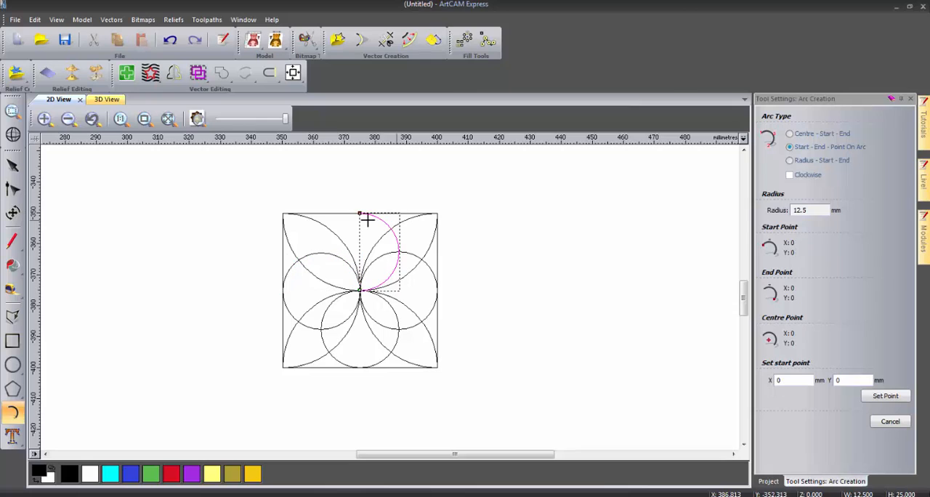
click(359, 213)
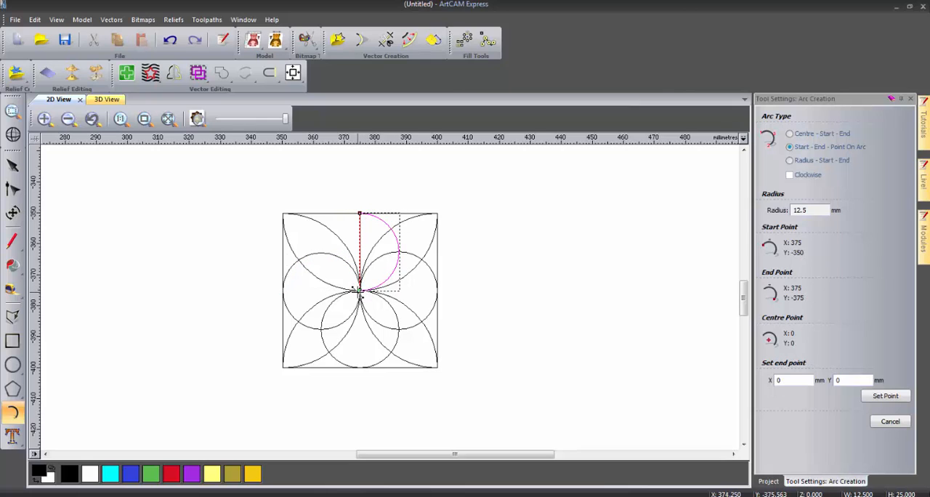
click(360, 291)
click(322, 271)
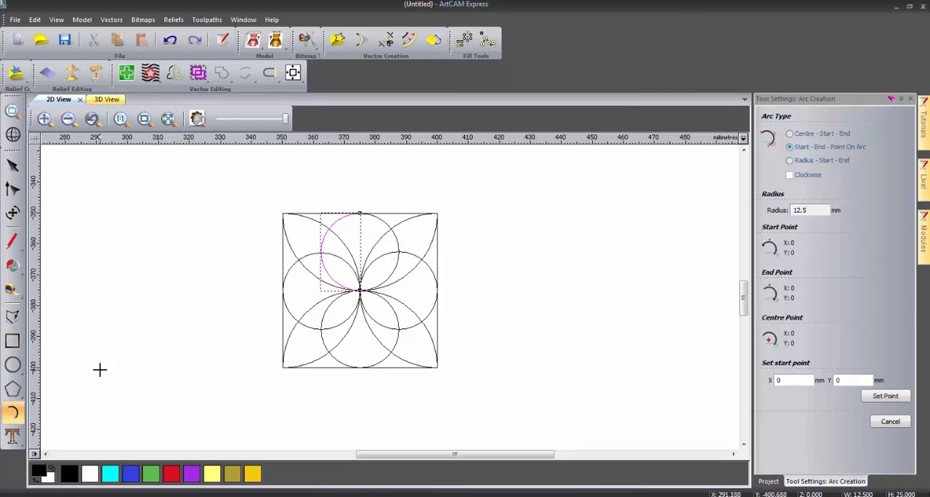
- Draw a circle of about 14.7 mm radius centred on the square, and return to object selection
click(12, 365)
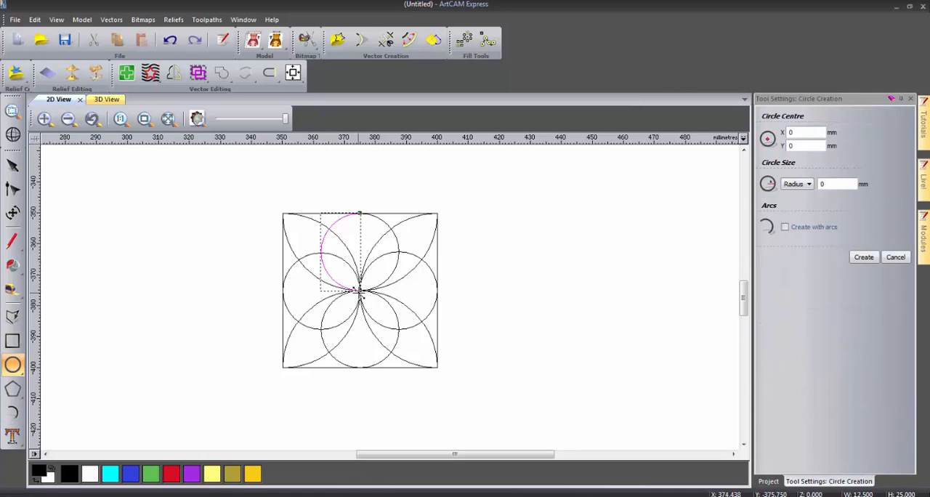
click(360, 291)
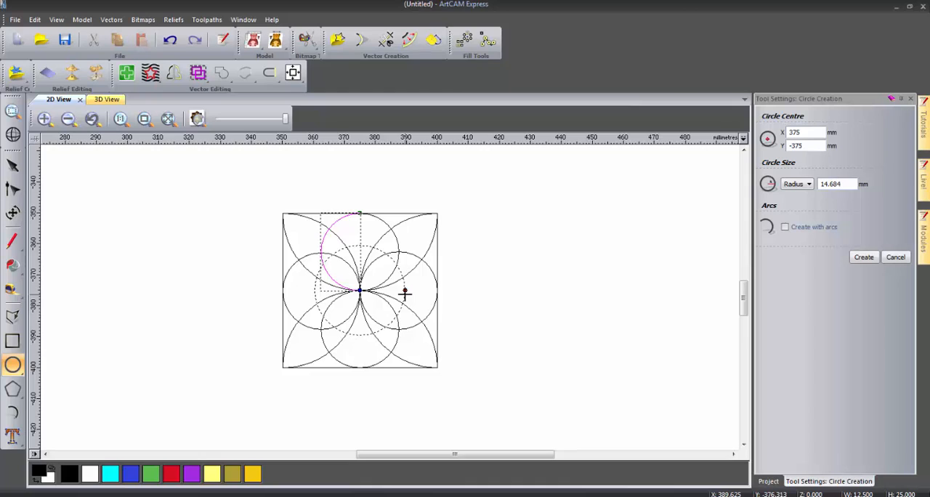
click(404, 293)
click(486, 303)
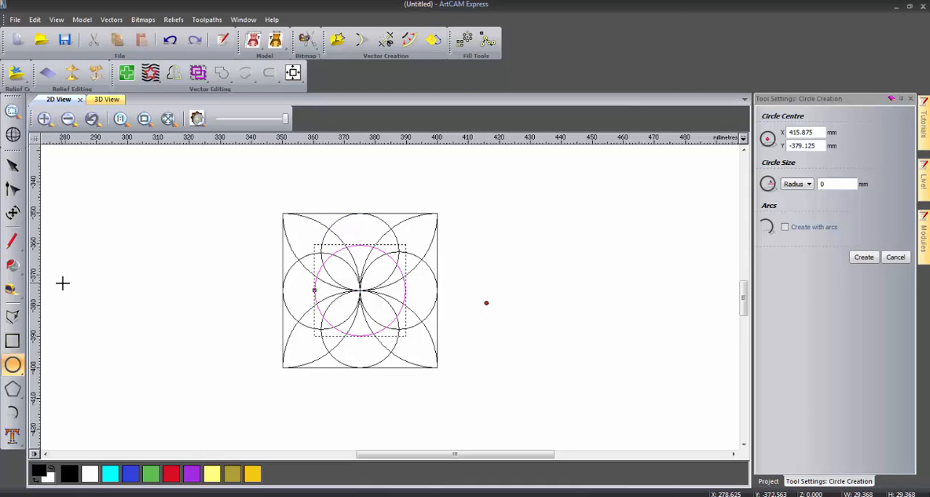
click(12, 165)
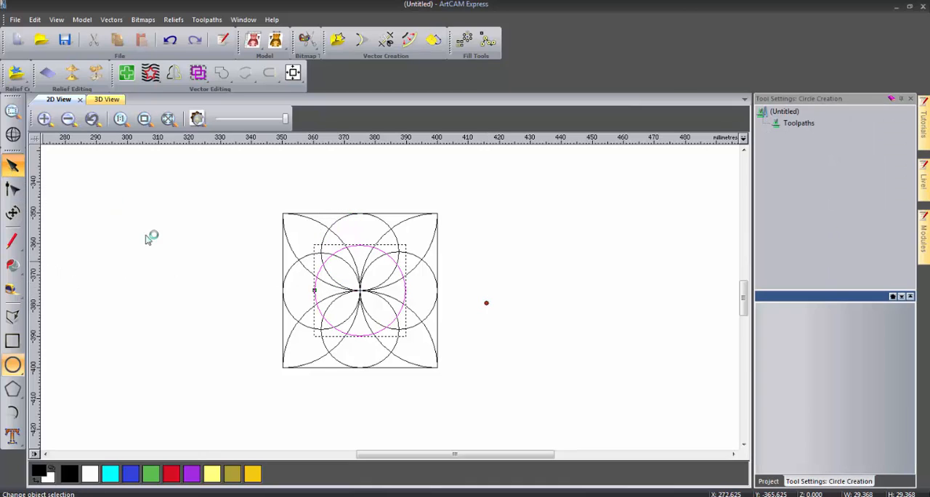
- Trim away all the arc segments that lie inside the central circle
click(167, 256)
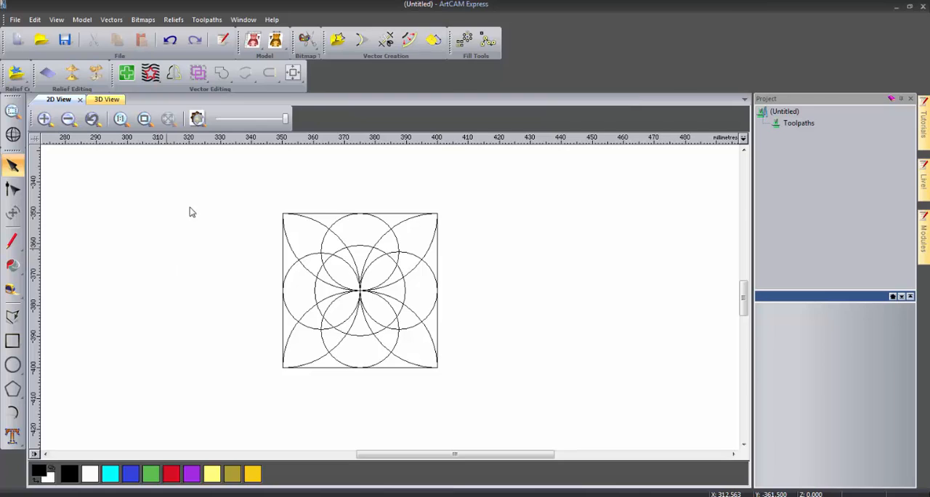
click(386, 40)
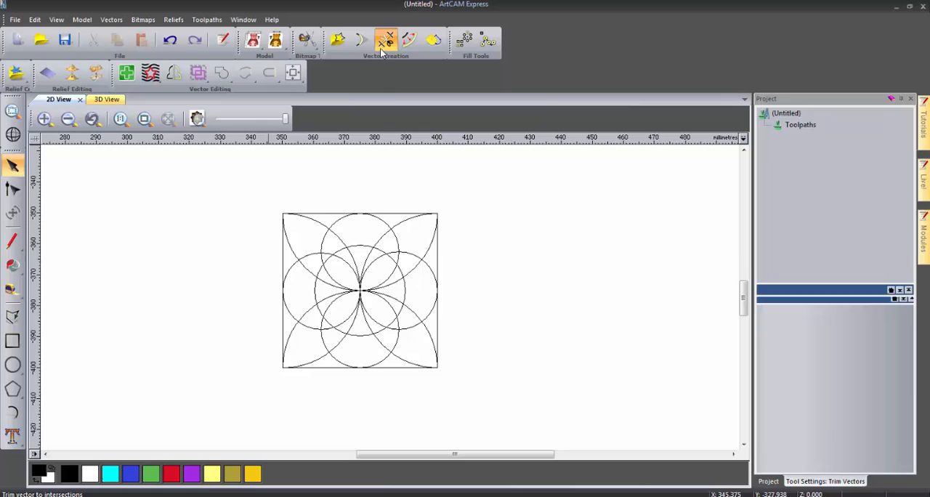
click(360, 287)
click(358, 291)
click(359, 292)
click(361, 294)
click(363, 290)
click(362, 289)
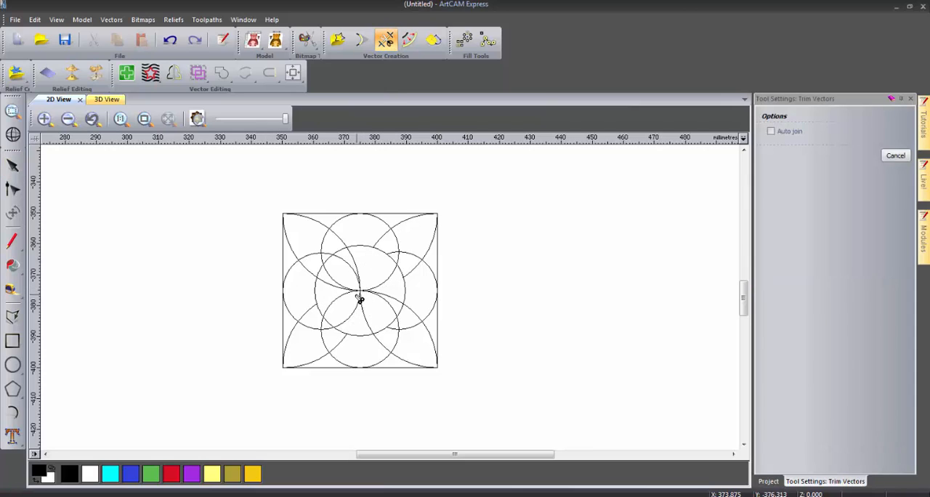
click(358, 296)
click(364, 298)
click(361, 293)
click(359, 290)
click(356, 287)
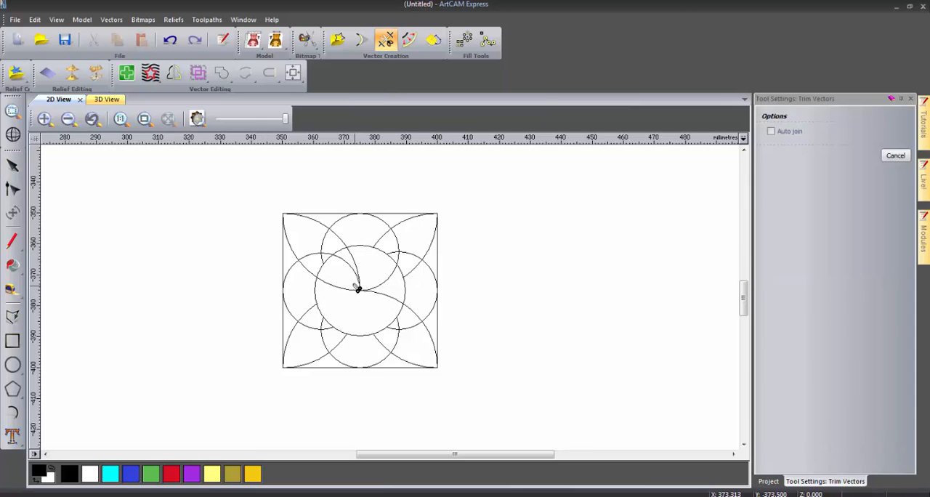
click(361, 287)
click(361, 291)
click(372, 295)
click(365, 296)
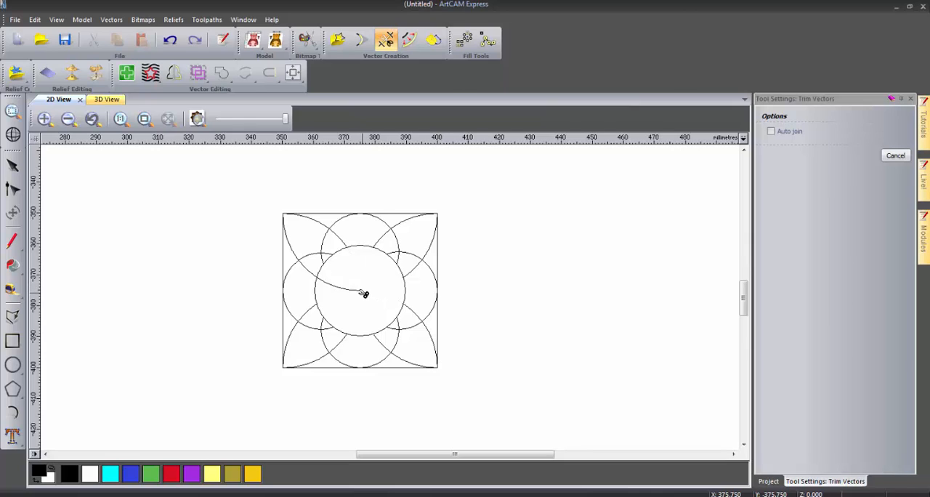
click(357, 293)
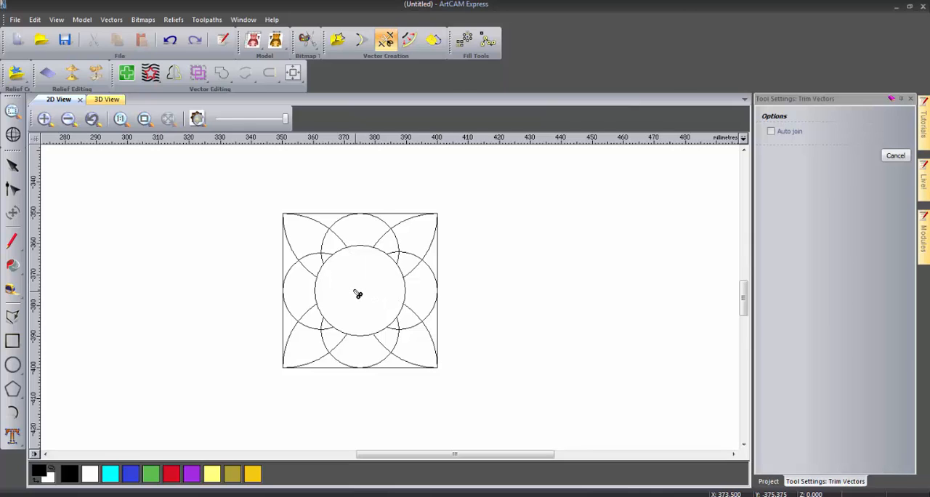
- Trim the overlapping arc ends inside the four corner petals and finish trimming
click(321, 329)
click(395, 329)
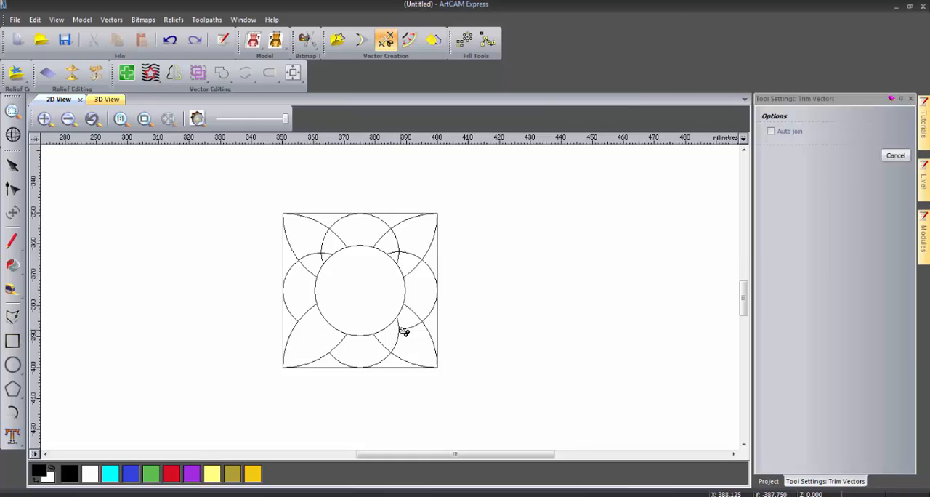
click(404, 329)
click(399, 332)
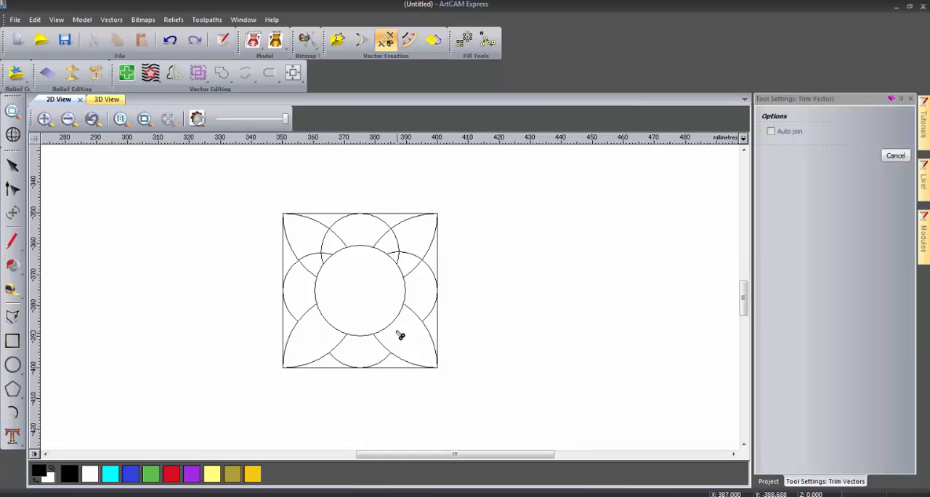
click(397, 252)
click(398, 256)
click(401, 252)
click(399, 251)
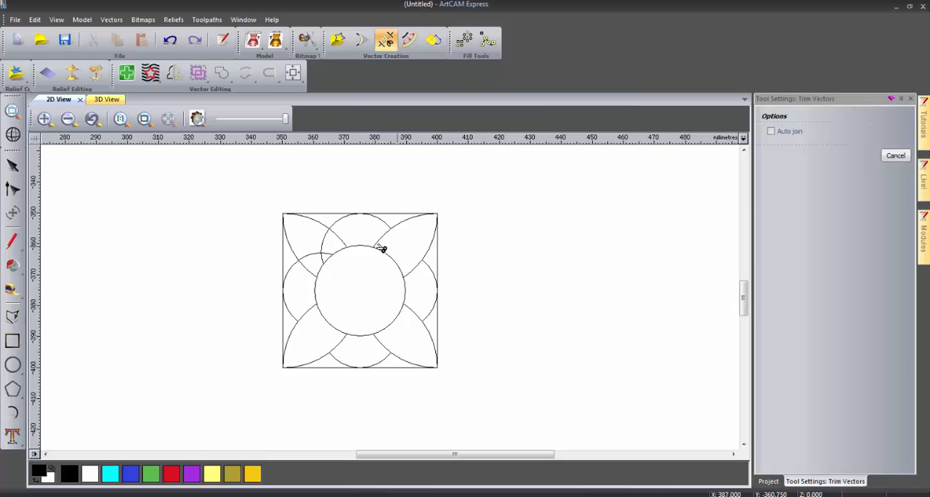
click(326, 253)
click(322, 256)
click(323, 250)
click(910, 100)
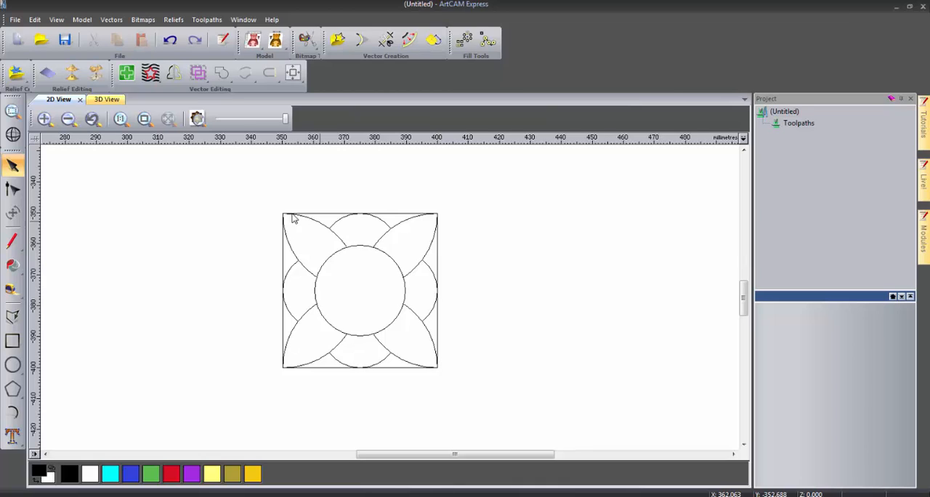
- Group the trimmed arcs and the circle inside the square, leaving the square outline out of the group
drag(237, 190, 466, 412)
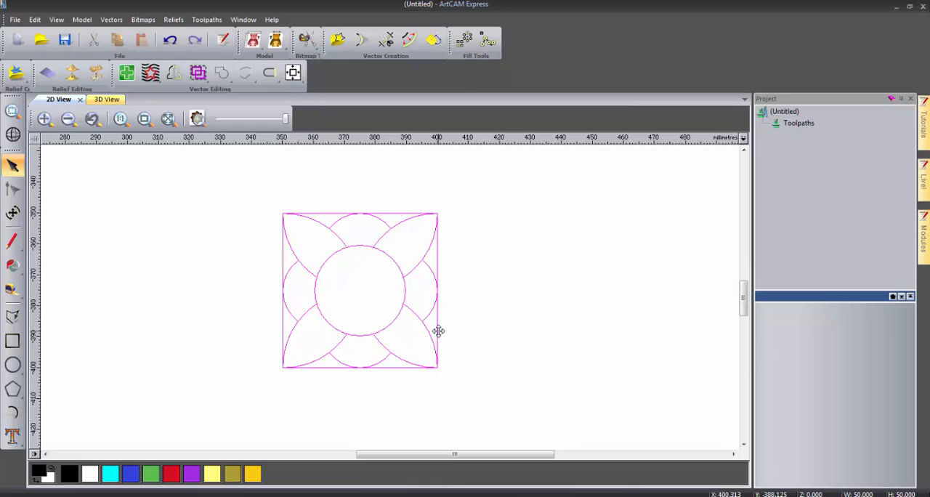
right_click(403, 316)
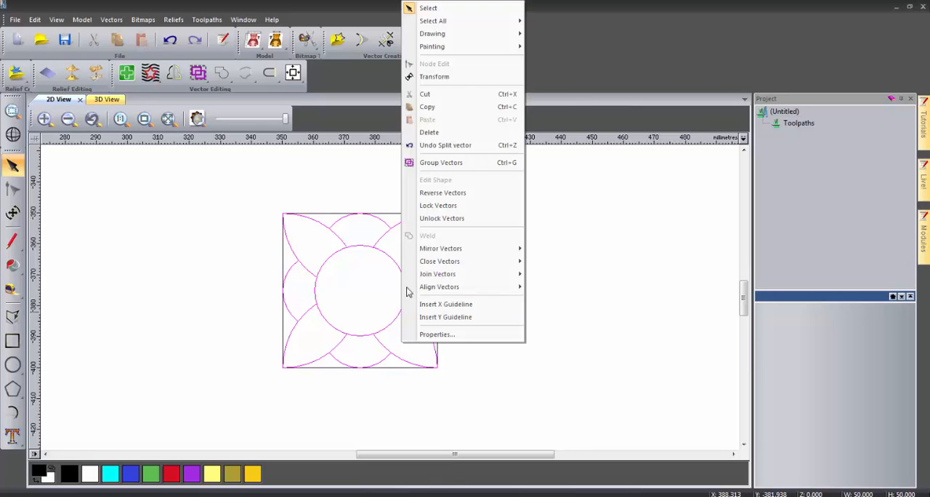
click(445, 167)
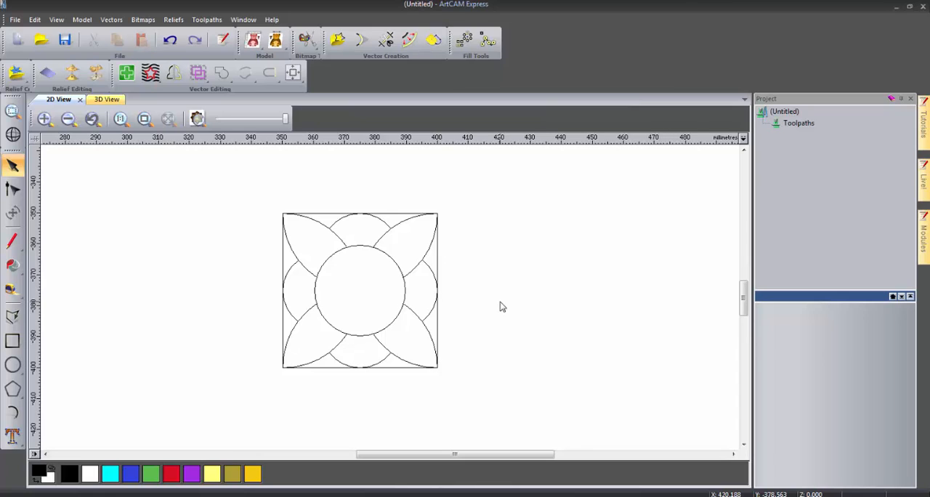
- Place a copy of the whole tile diagonally to the lower right, with its upper-left corner meeting the original's lower-right corner
drag(249, 188, 515, 420)
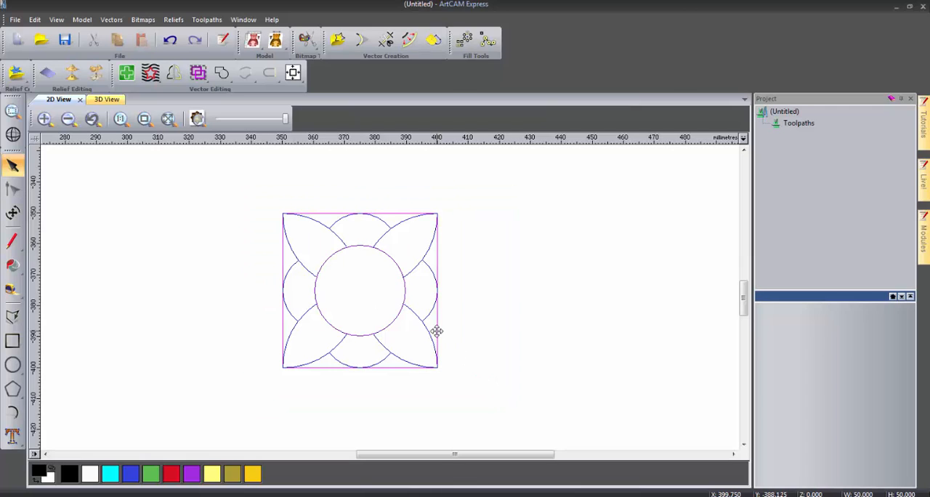
ctrl+drag(437, 331, 592, 483)
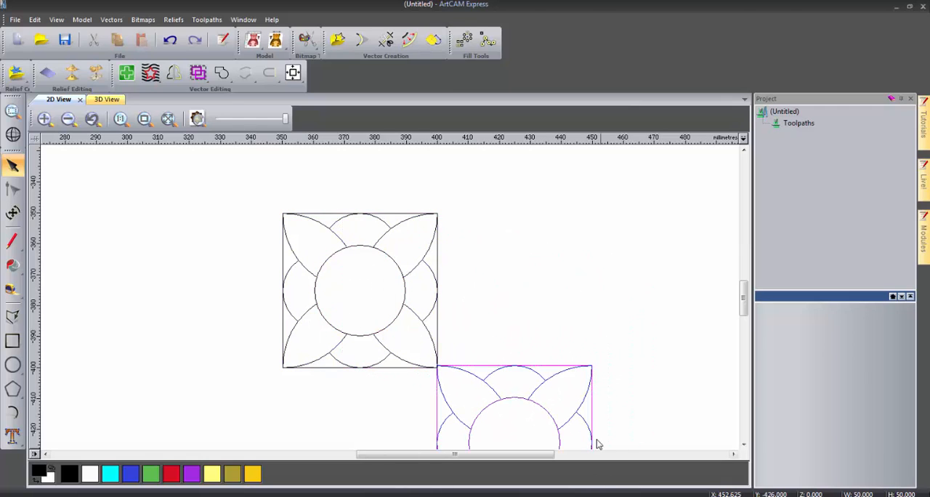
scroll(523, 403, down, 2)
scroll(413, 336, up, 5)
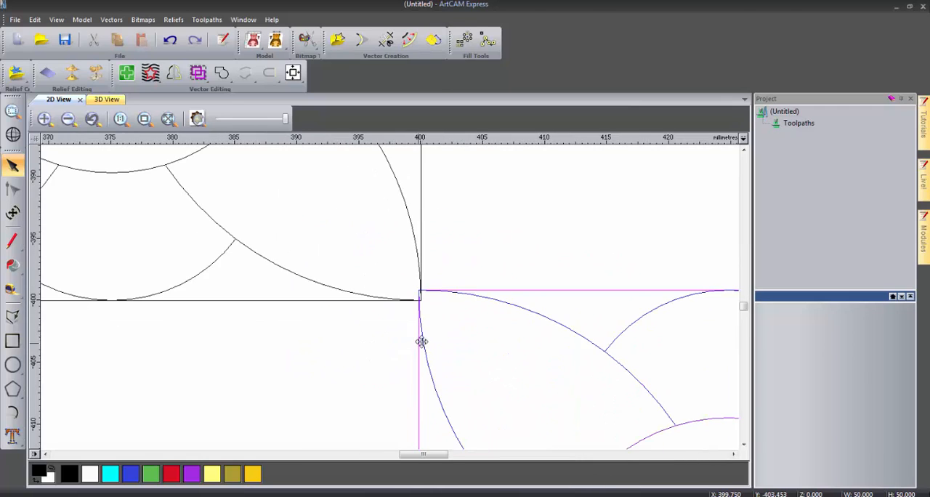
drag(453, 230, 464, 272)
scroll(412, 271, up, 2)
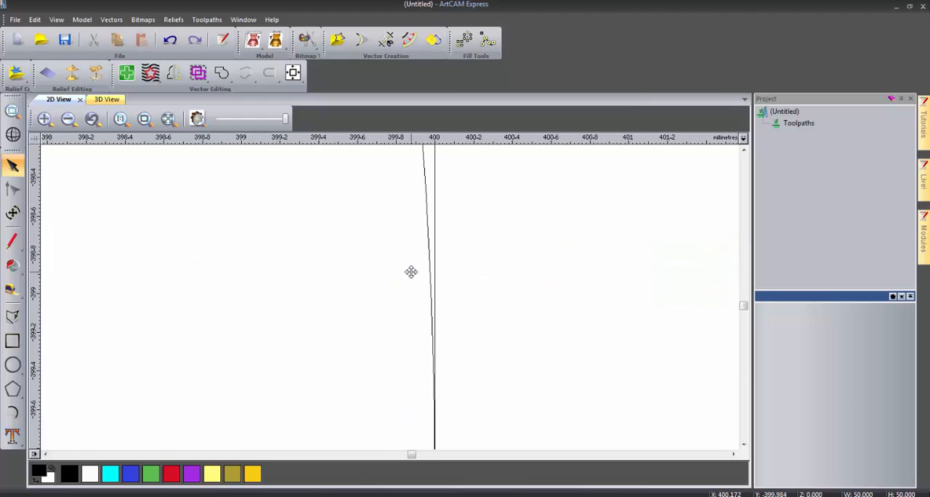
scroll(437, 344, down, 2)
scroll(458, 324, down, 5)
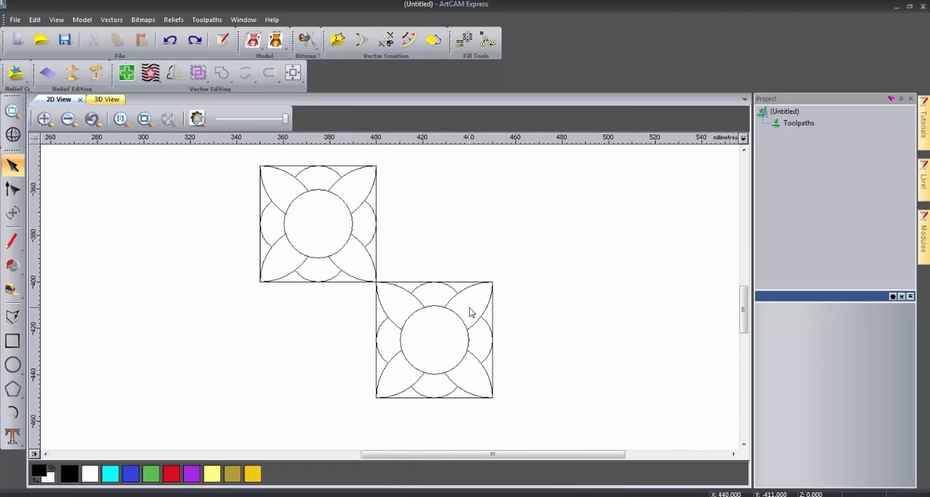
- Block copy the two grouped flower patterns rightward and downward in 4 columns and 4 rows with 0 mm gaps
scroll(469, 312, down, 4)
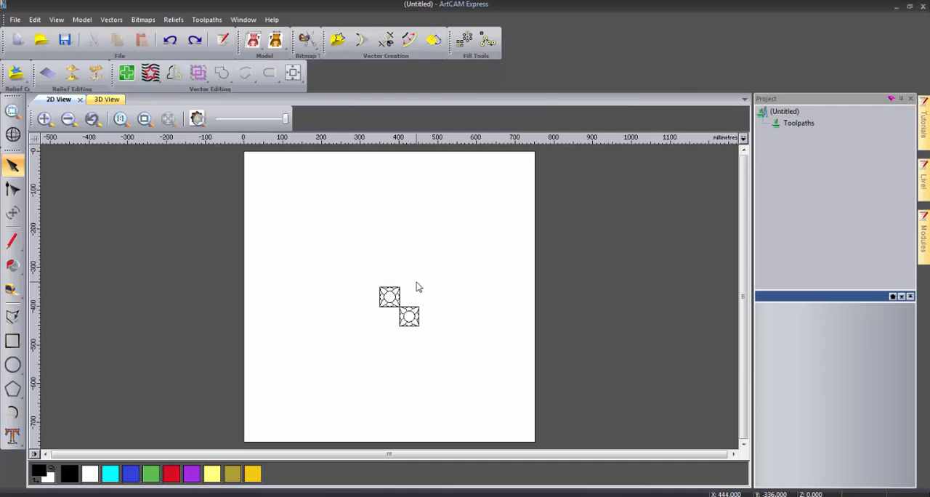
click(388, 295)
shift+click(410, 325)
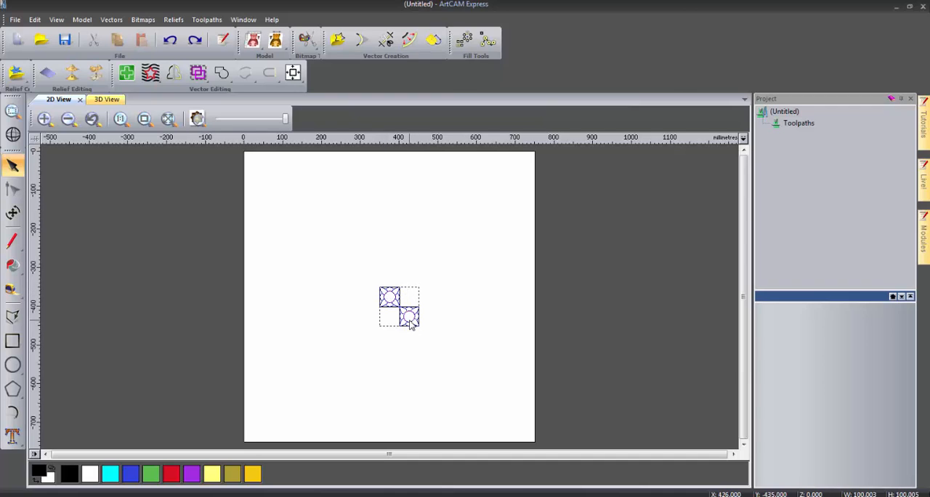
click(462, 42)
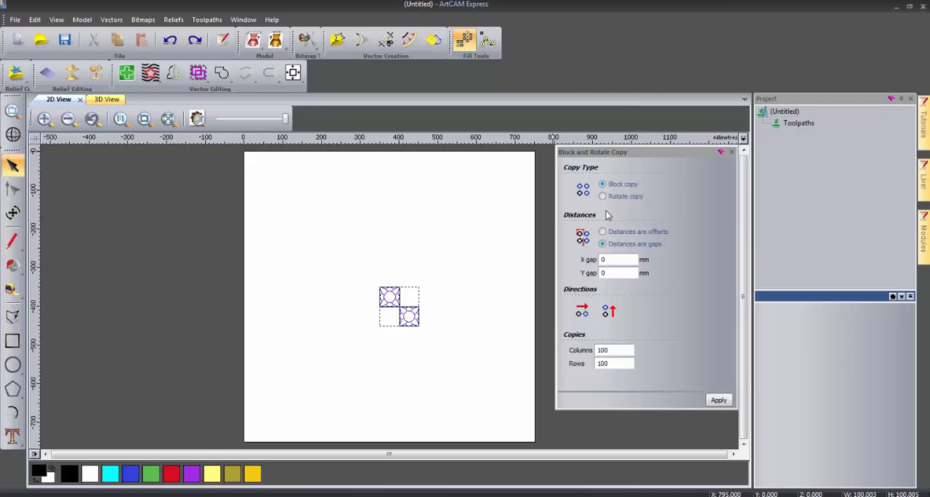
click(609, 311)
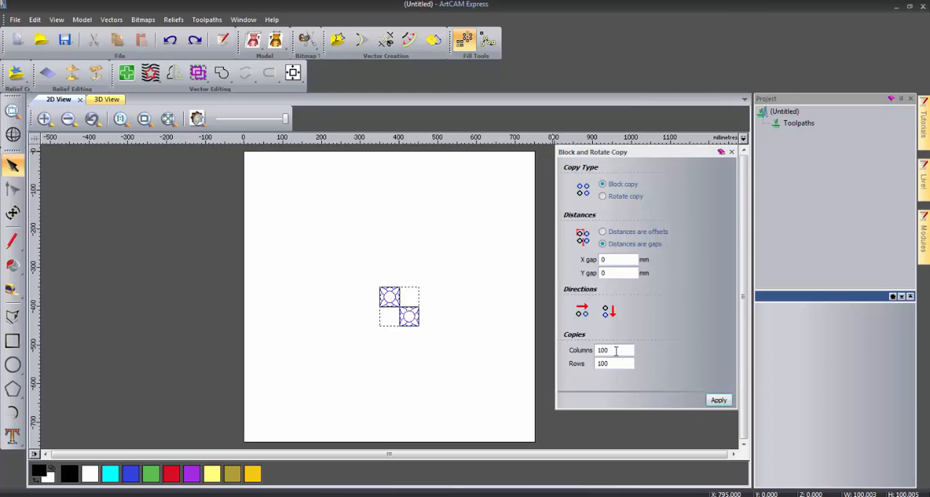
drag(615, 350, 587, 350)
text(4)
key(Tab)
text(4)
click(718, 400)
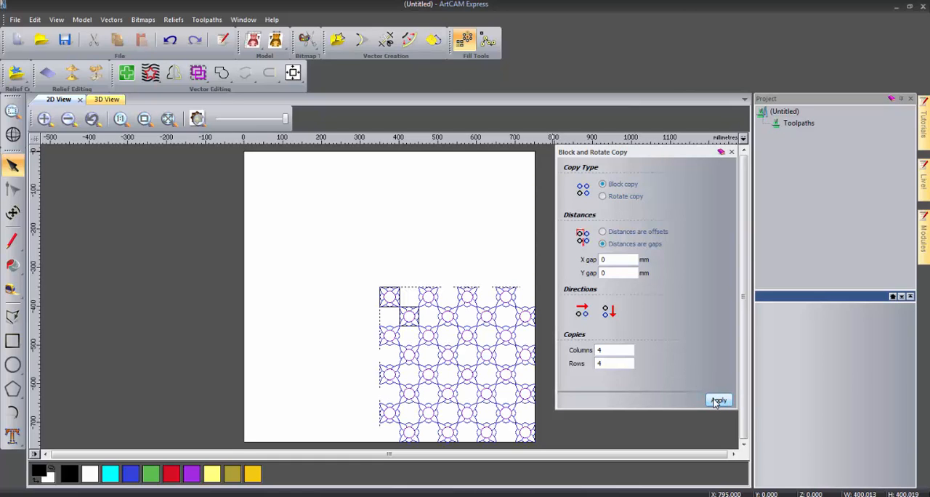
click(731, 152)
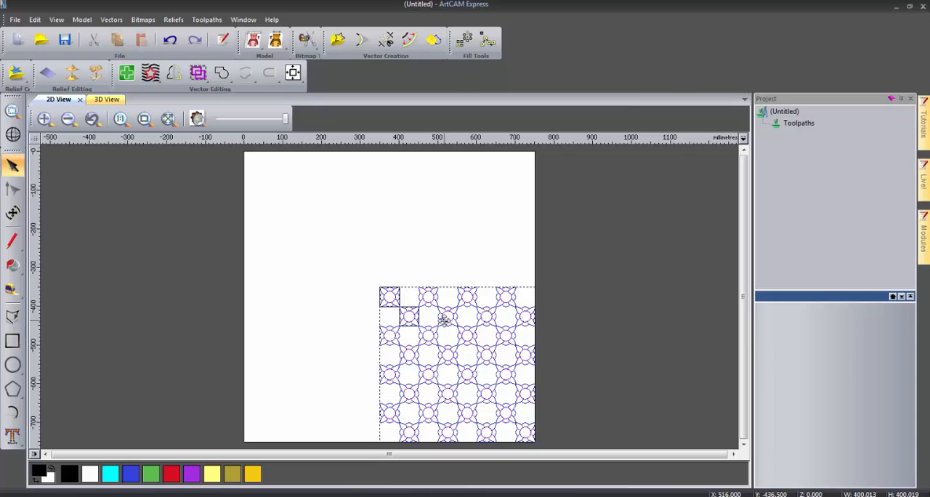
- Group all the copied flower patterns and clear the selection
right_click(445, 320)
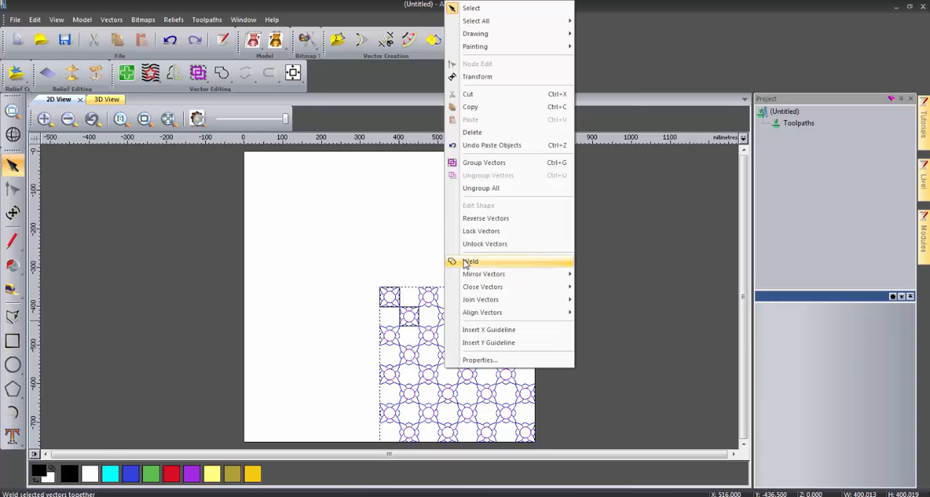
click(500, 164)
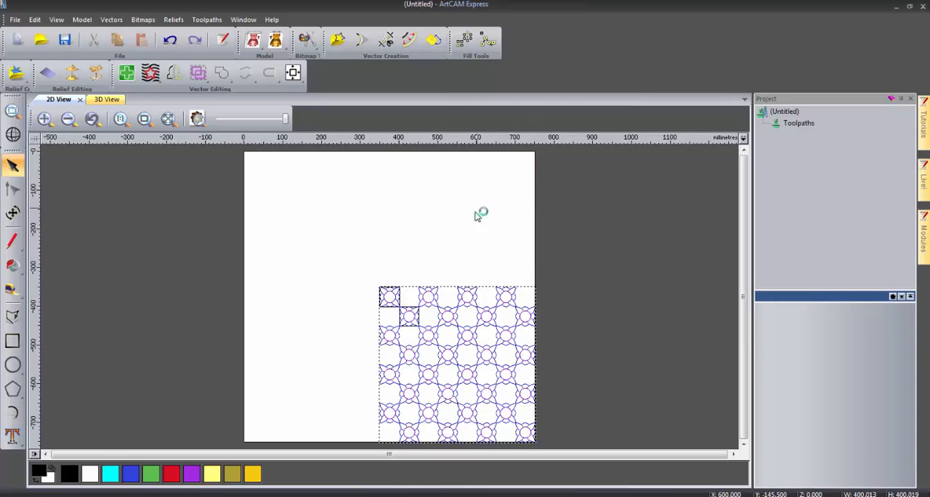
click(446, 269)
click(441, 297)
click(454, 260)
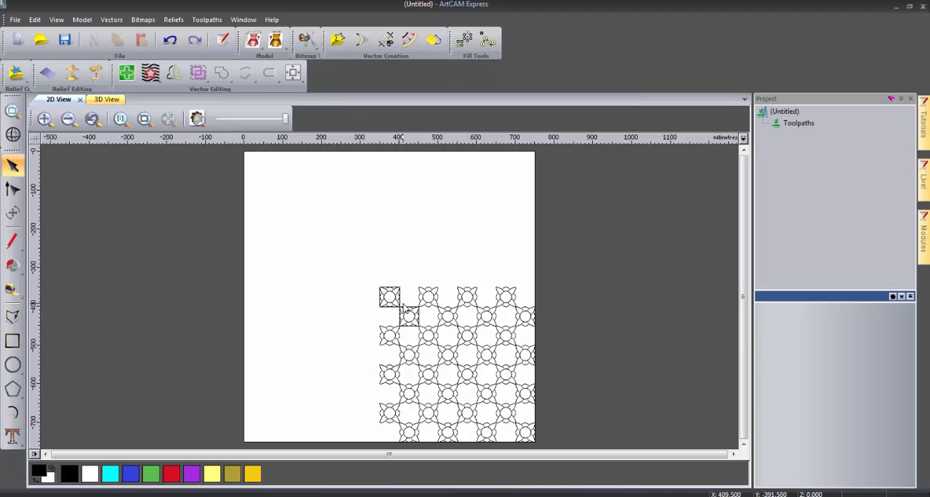
- Block copy the two square outlines rightward and downward in 4 columns and 4 rows with 0 mm gaps
scroll(405, 310, up, 5)
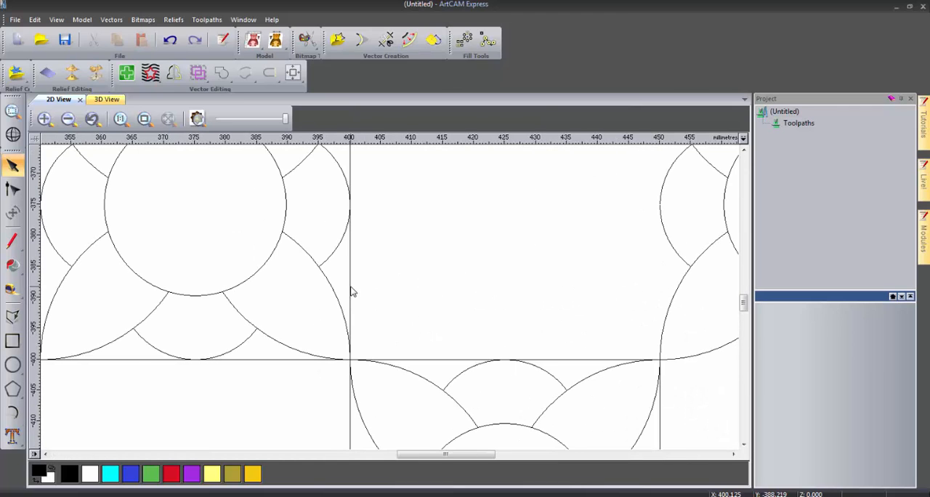
click(353, 289)
shift+click(420, 361)
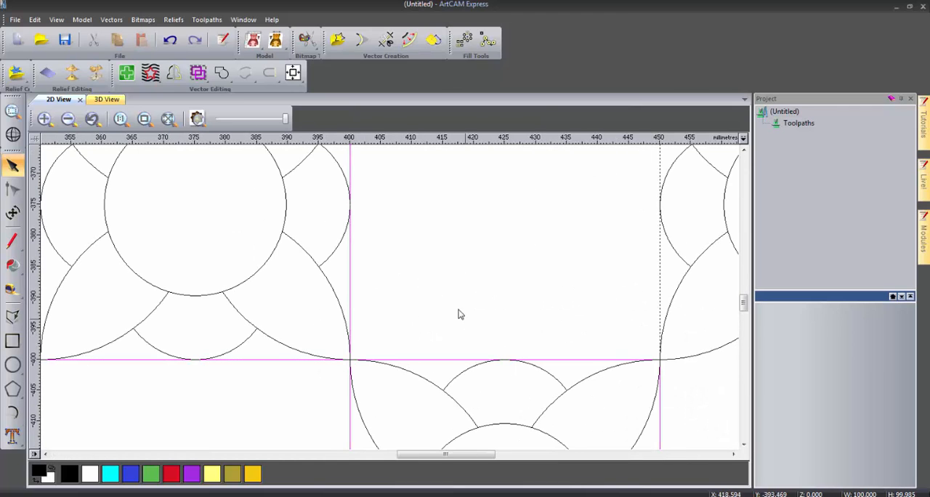
click(143, 119)
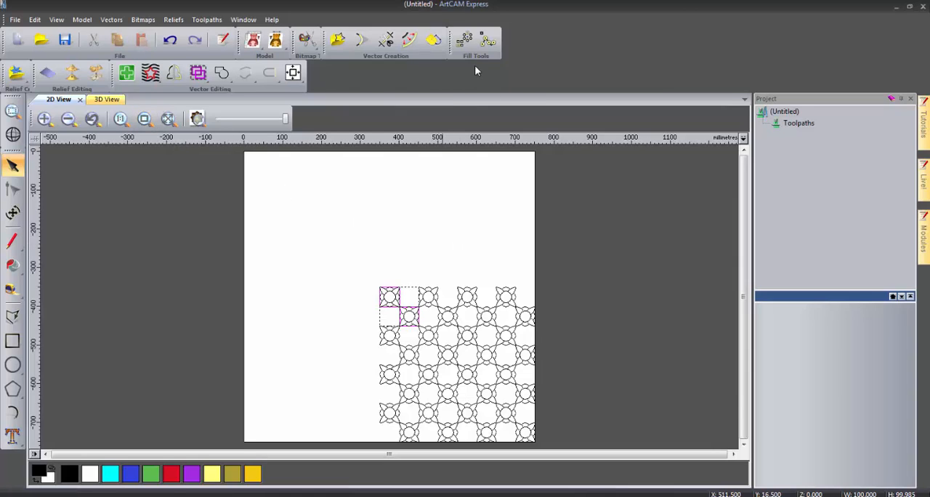
click(465, 44)
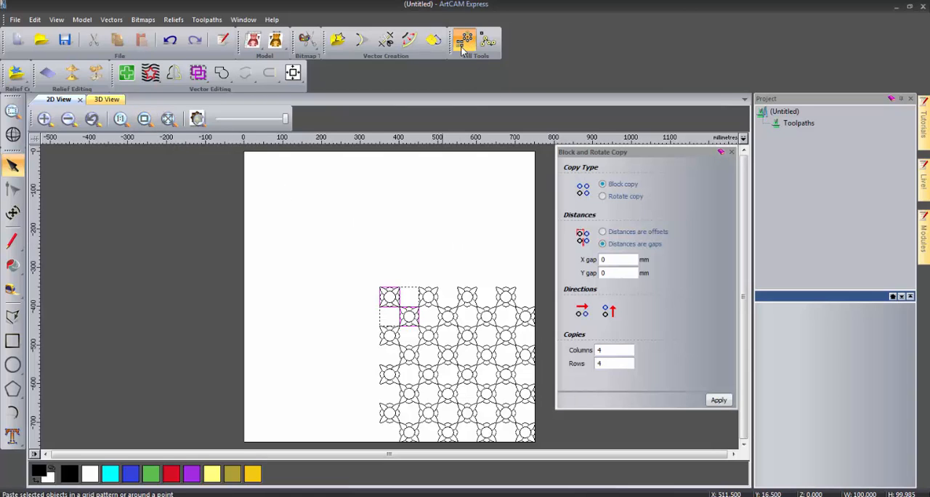
click(610, 317)
click(717, 400)
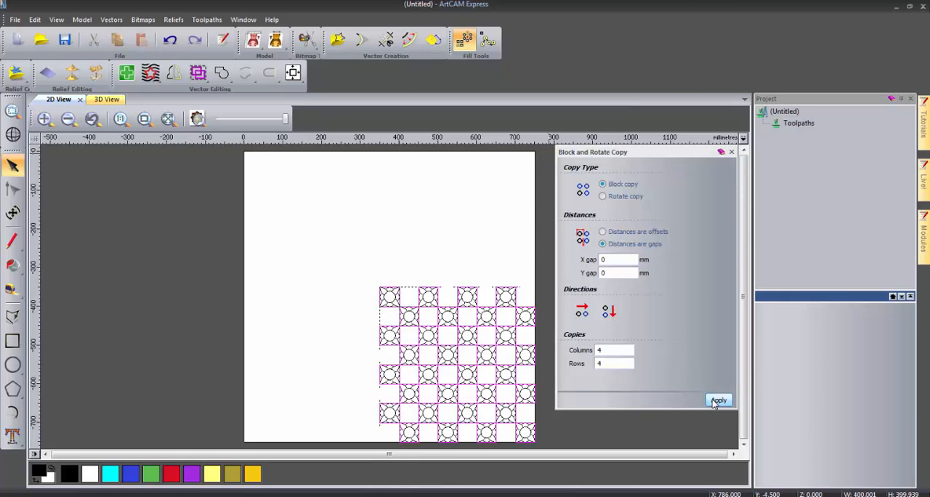
click(731, 152)
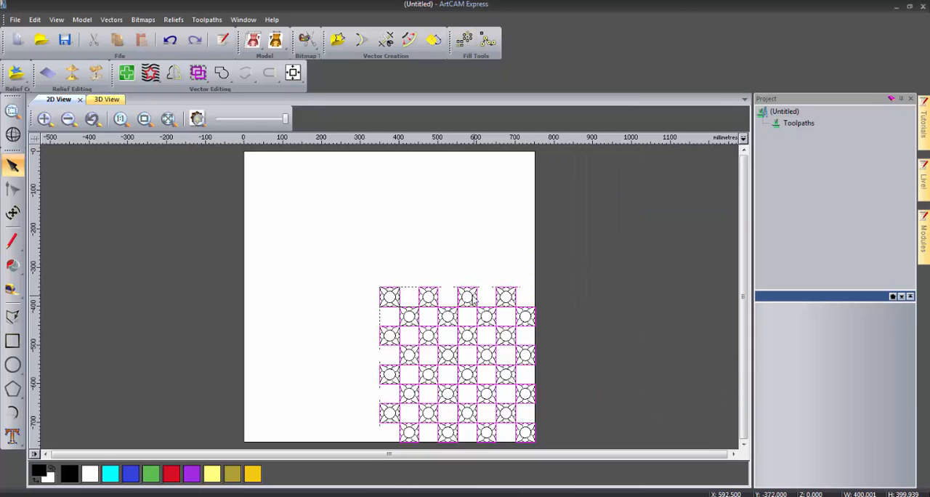
- Group the copied square outlines and select the entire checkerboard pattern
right_click(474, 299)
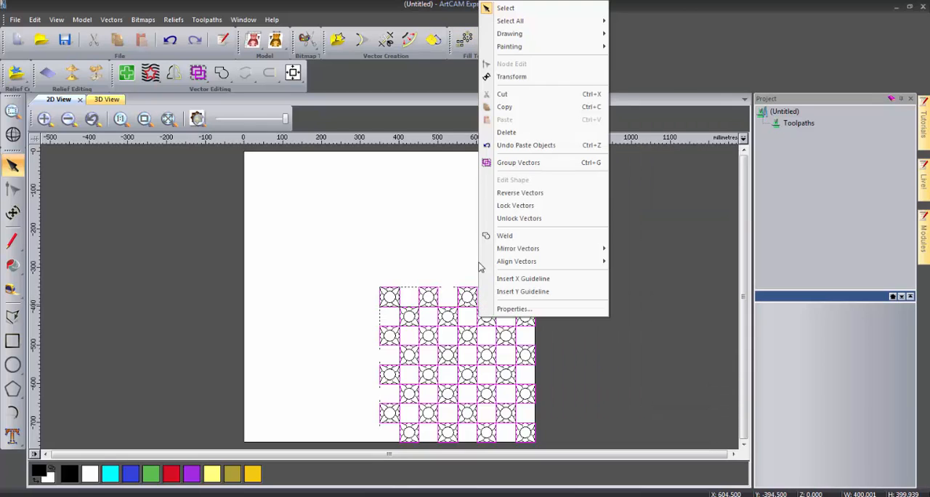
click(509, 164)
drag(346, 259, 414, 324)
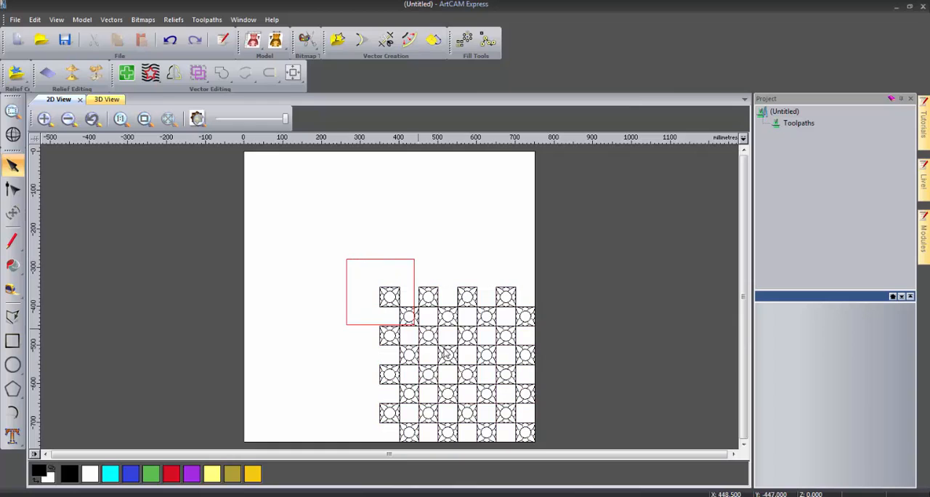
drag(446, 355, 581, 482)
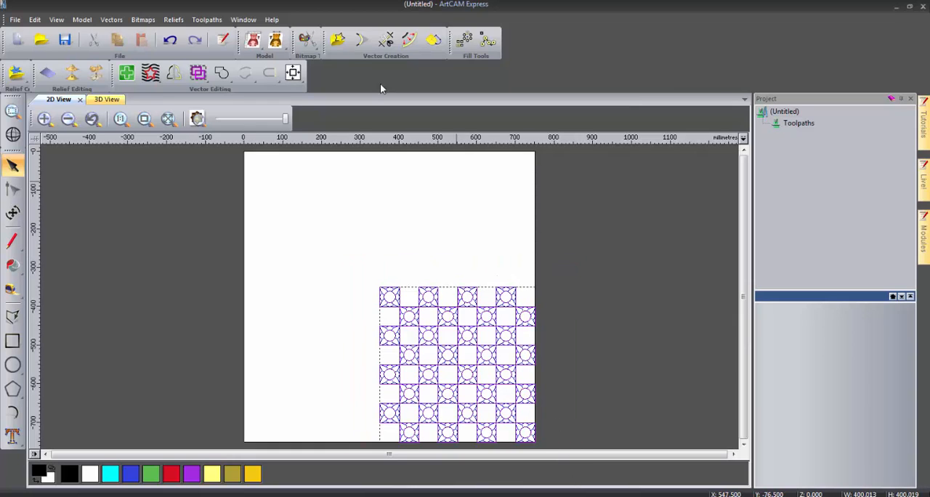
- Centre the checkerboard pattern in the model and draw a square border of about 400 mm around its outer edges
click(292, 72)
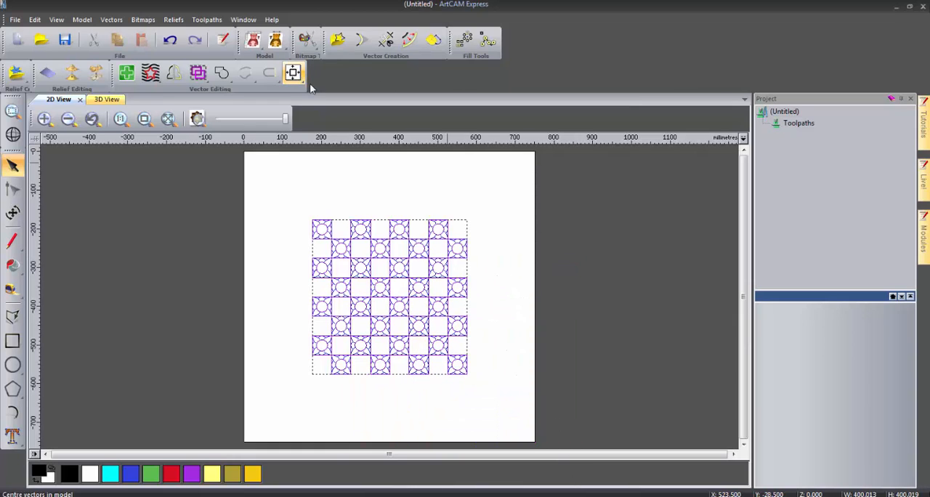
click(476, 294)
click(12, 341)
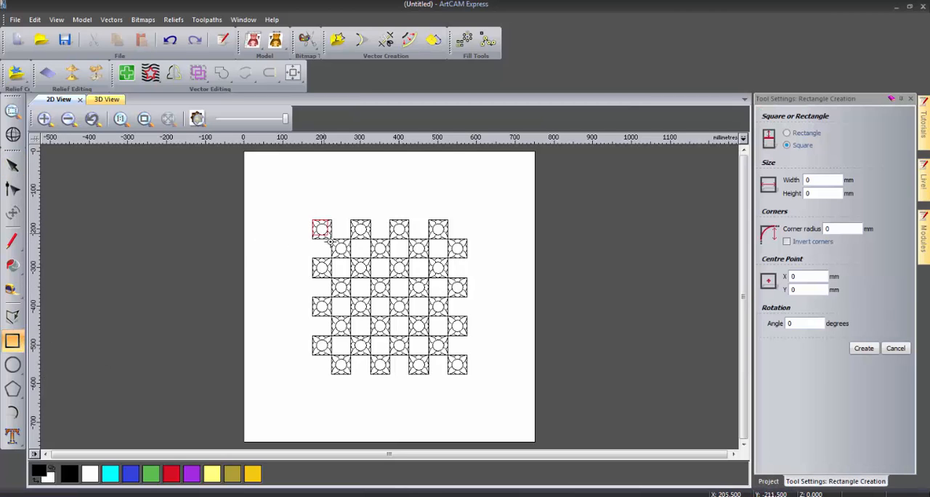
drag(330, 241, 467, 370)
click(864, 349)
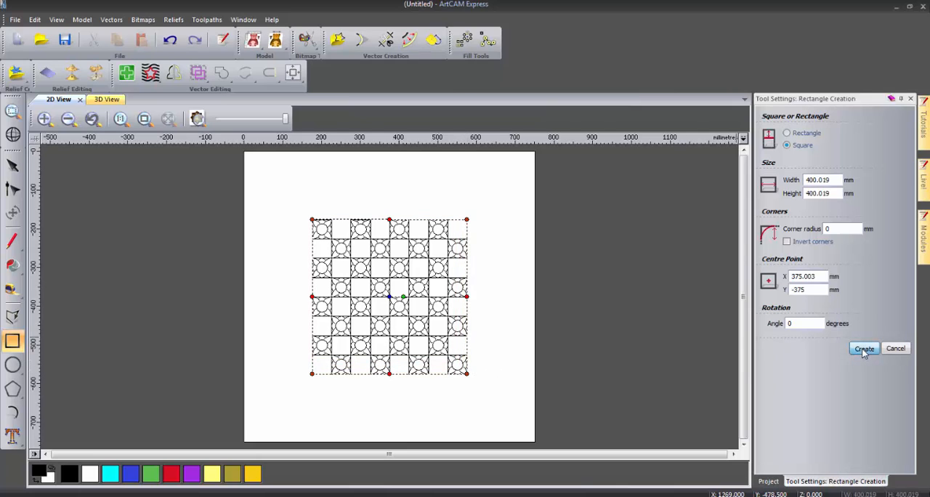
click(896, 349)
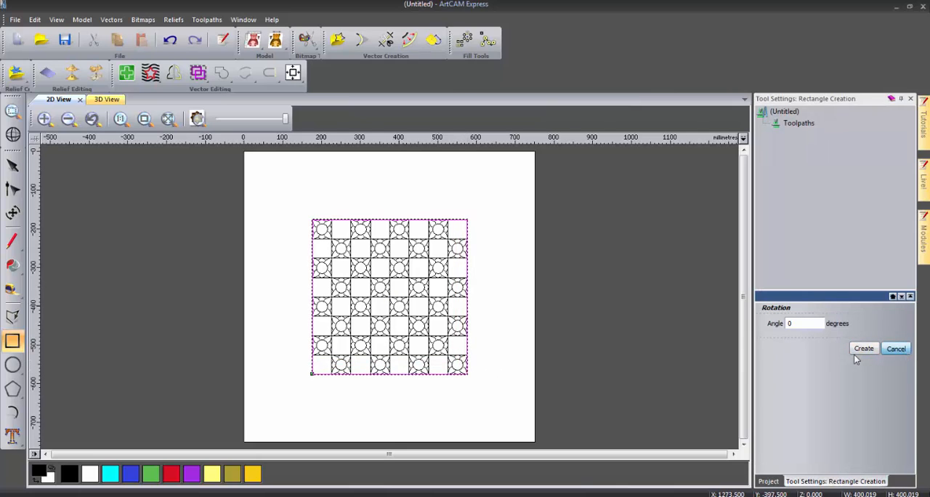
click(494, 318)
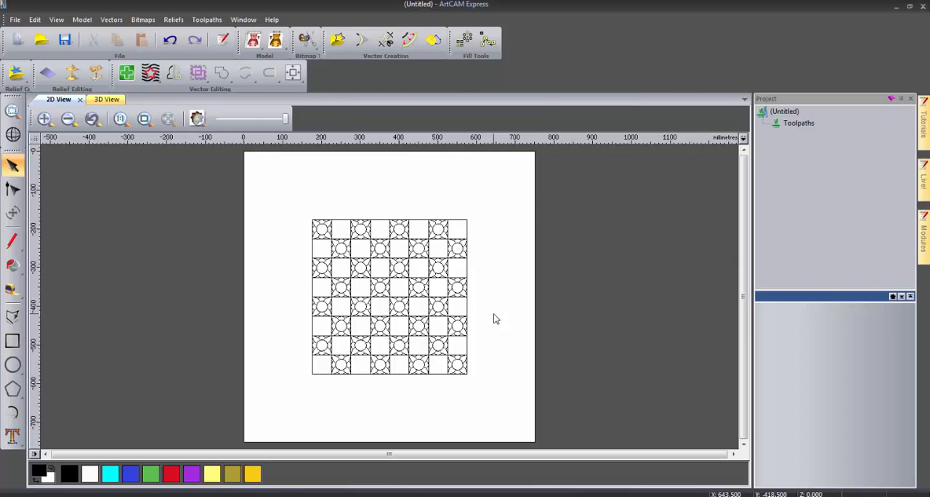
- Create an 8-sided polygon with a 350 mm radius and centre it in the model
click(12, 390)
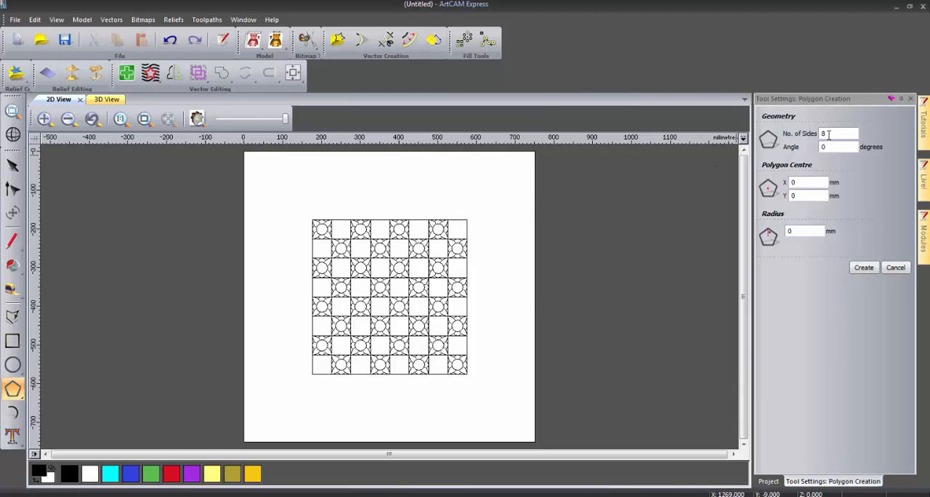
double_click(789, 231)
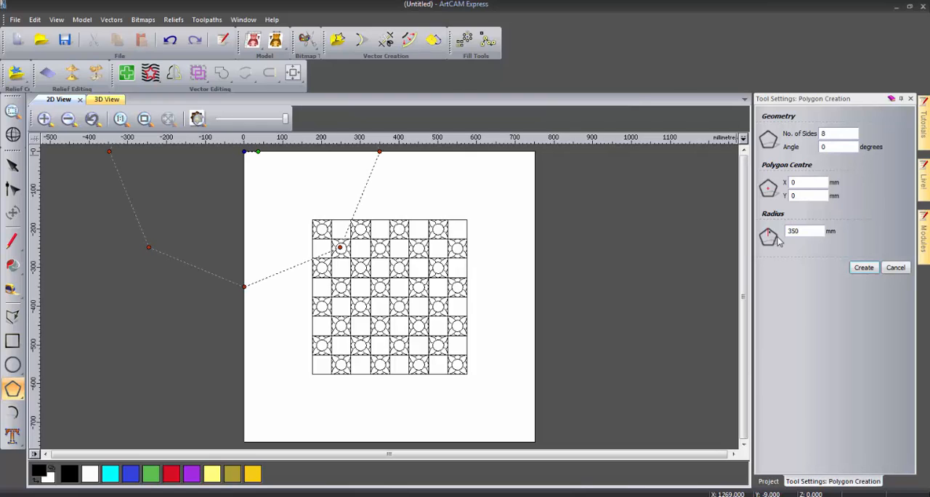
click(863, 268)
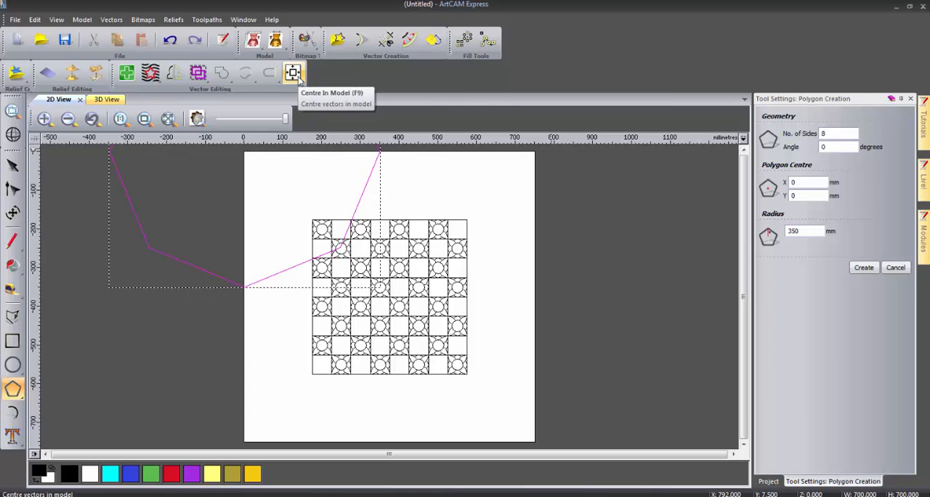
click(293, 74)
click(910, 98)
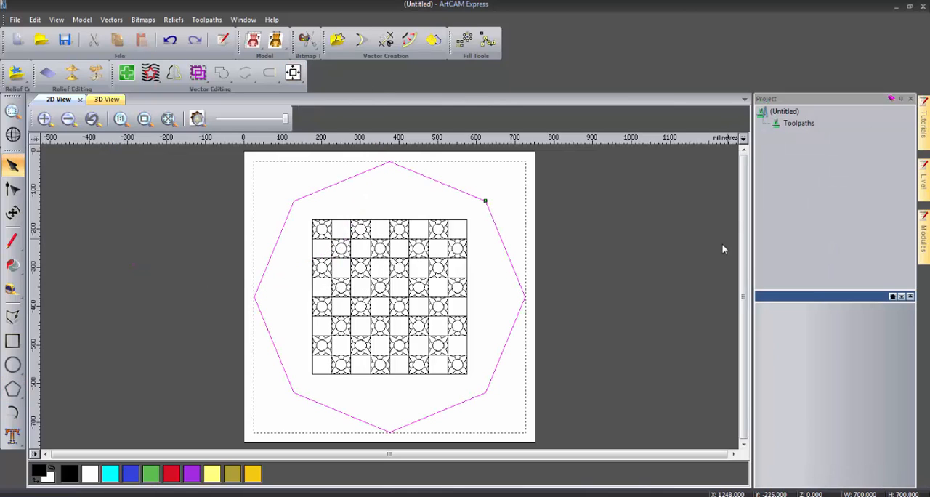
- Node edit the octagon, moving its leftmost and rightmost corner points inward by about 40 mm each
click(12, 189)
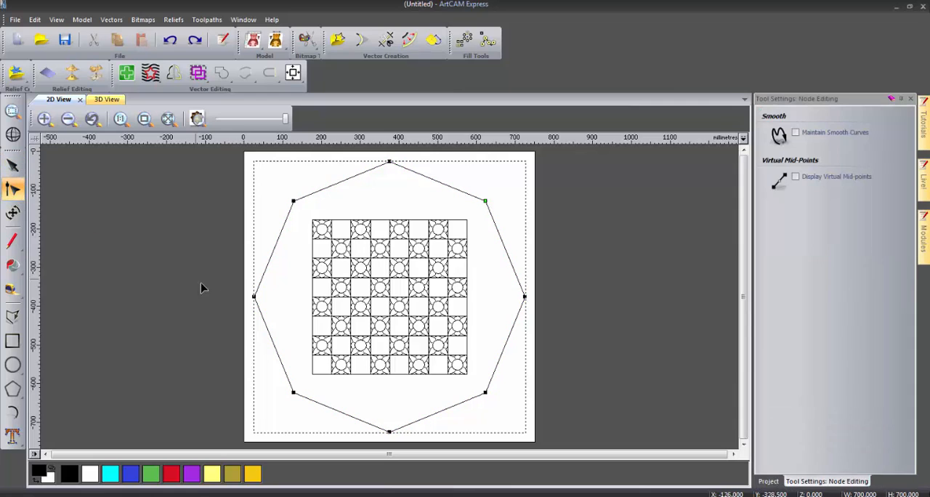
drag(254, 296, 268, 297)
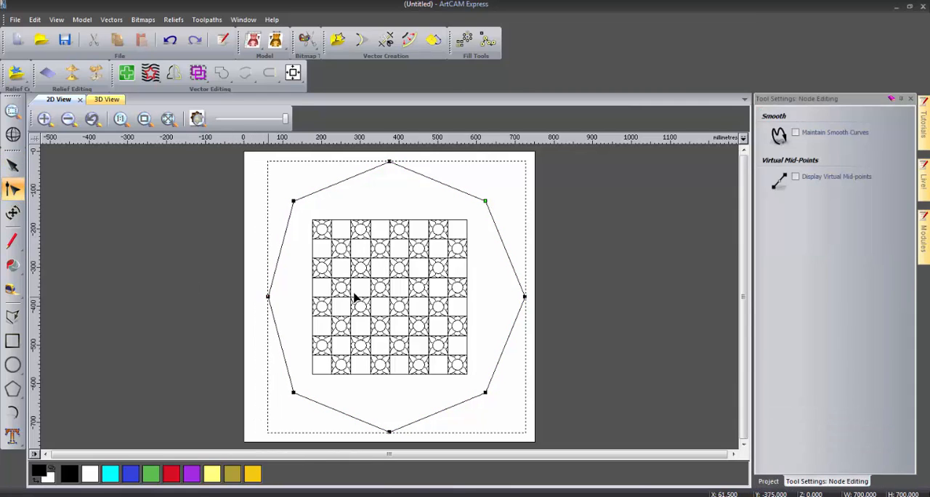
drag(525, 297, 509, 297)
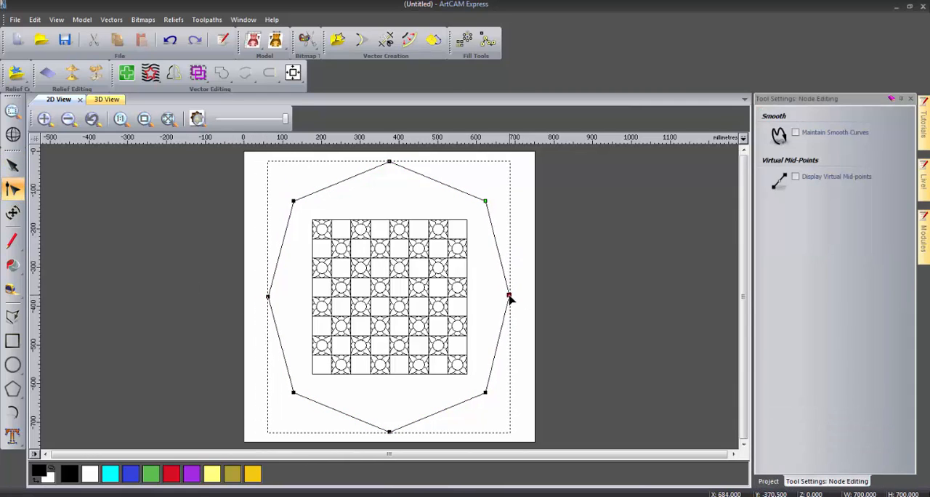
click(560, 308)
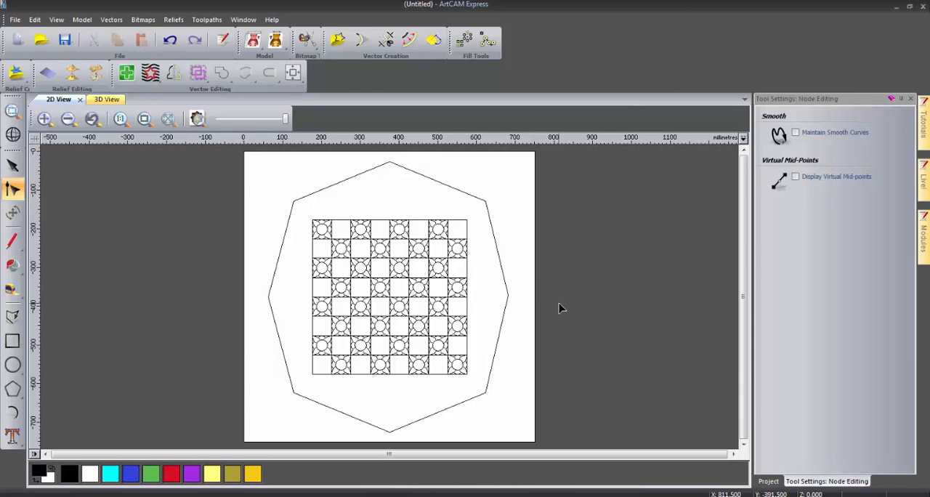
- Offset the square border around the checkerboard outwards by 5 mm with sharp corners, keeping the original
click(385, 226)
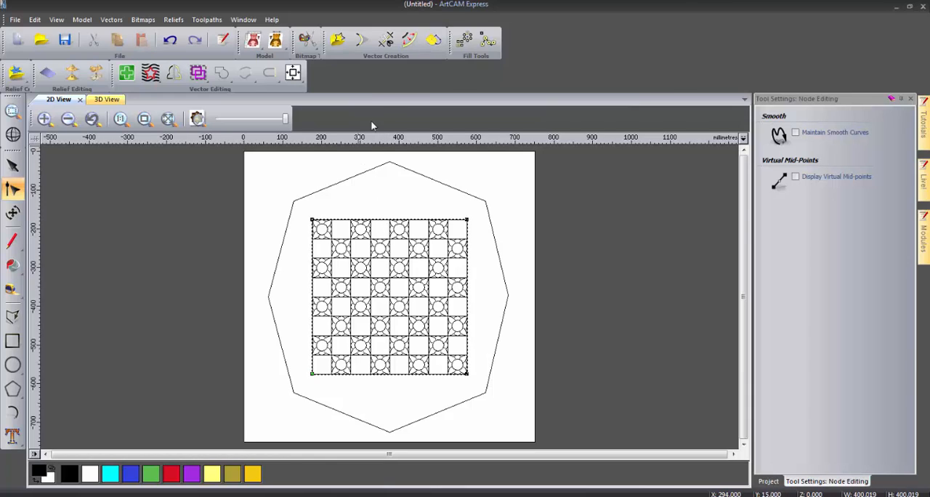
click(409, 41)
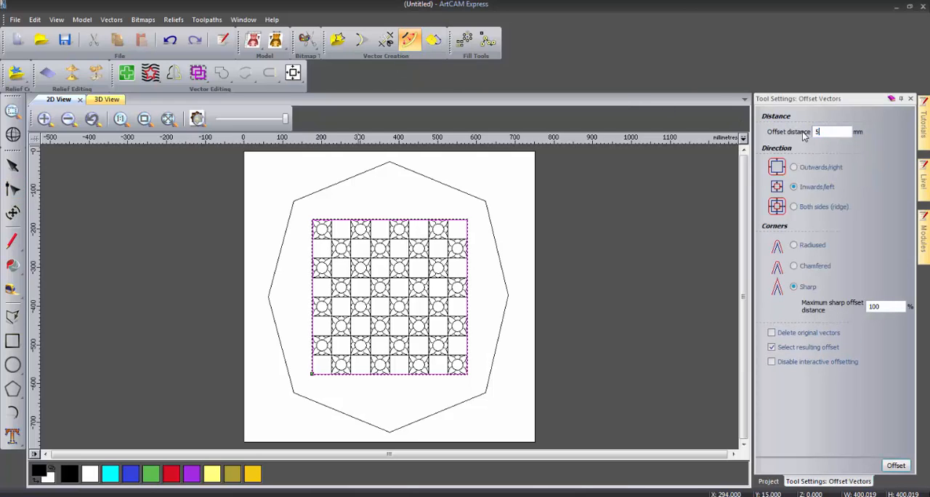
click(794, 167)
click(889, 465)
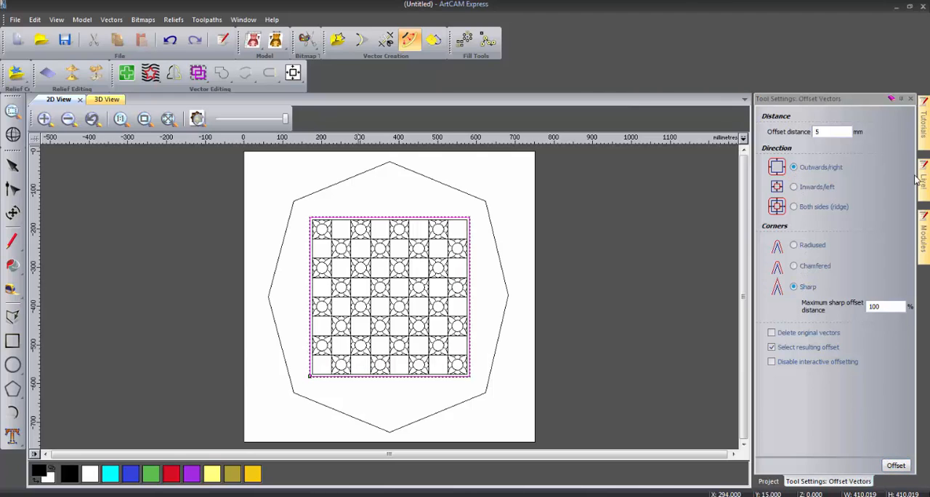
click(910, 98)
click(626, 277)
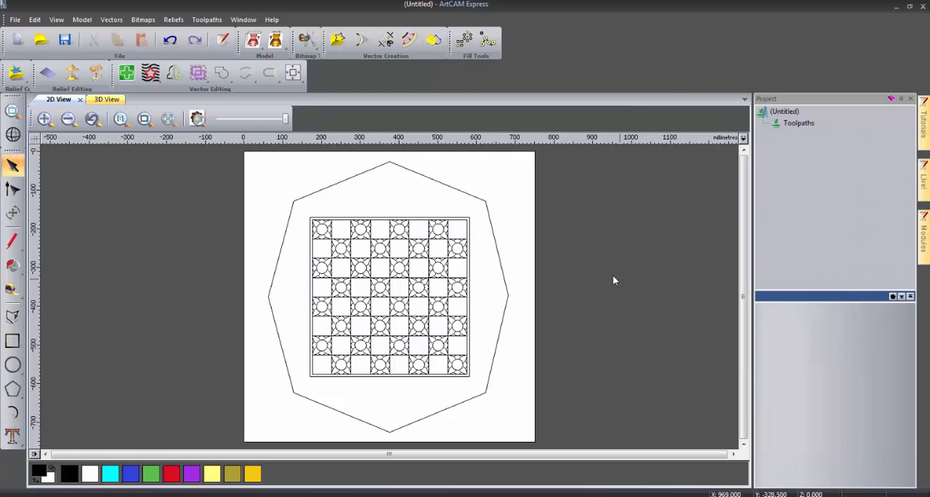
- Offset the outer square border and the octagon together inwards by 30 mm with sharp corners
click(470, 225)
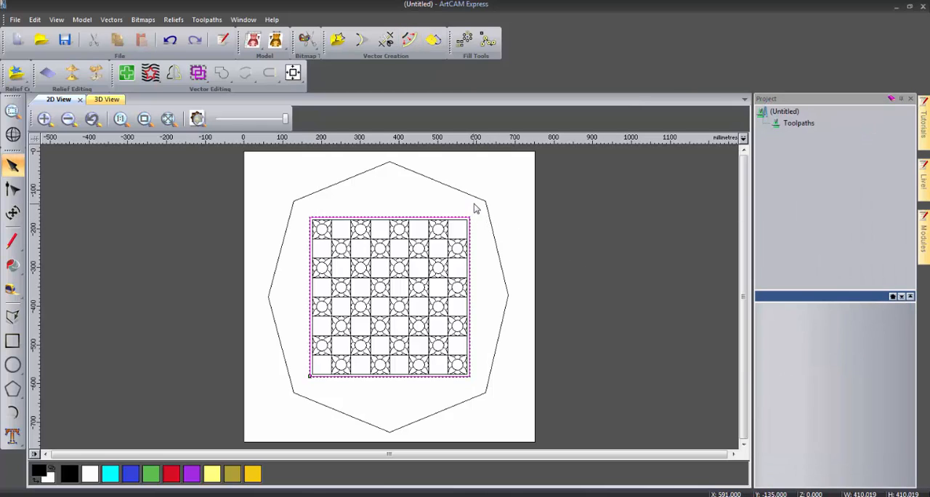
shift+click(477, 203)
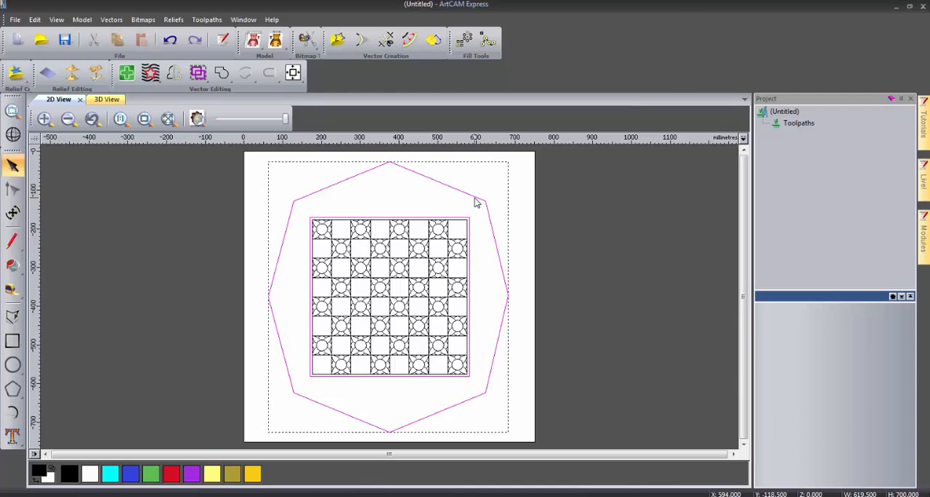
click(407, 45)
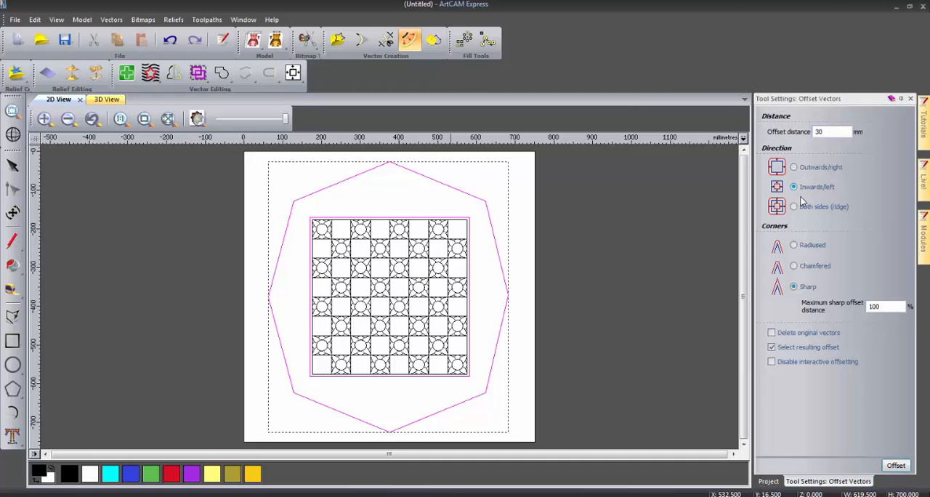
click(895, 466)
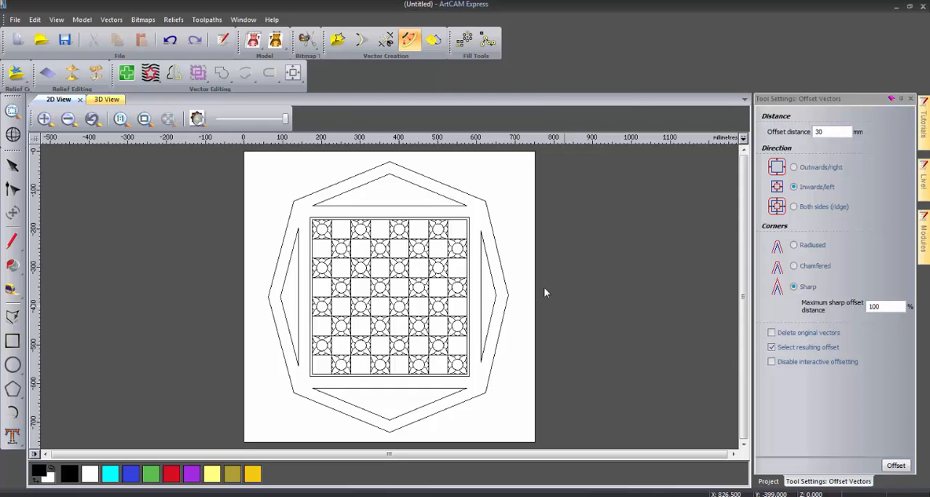
- Group the four triangular offset outlines between the octagon and the square border
click(491, 275)
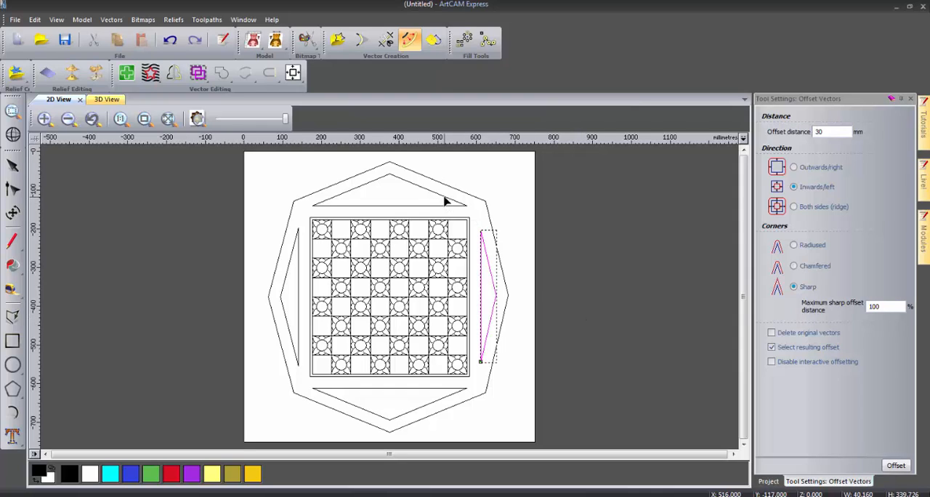
shift+click(445, 198)
shift+click(295, 250)
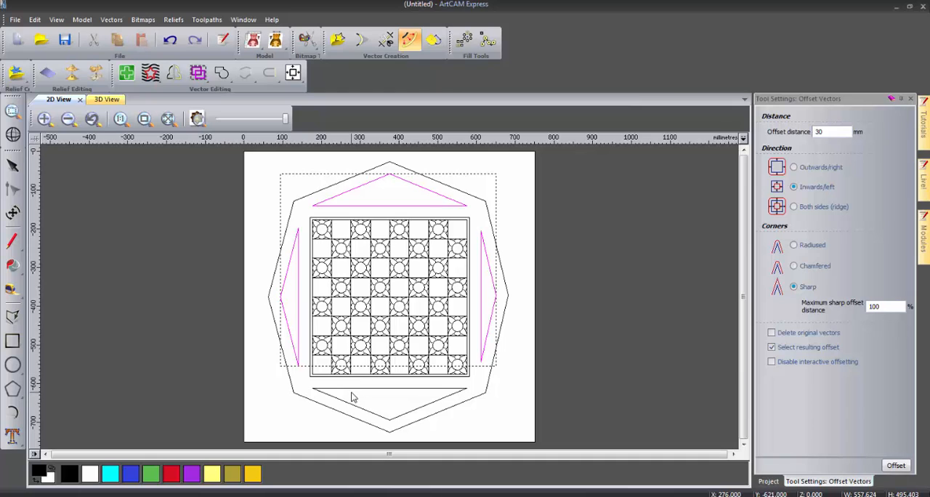
shift+click(354, 389)
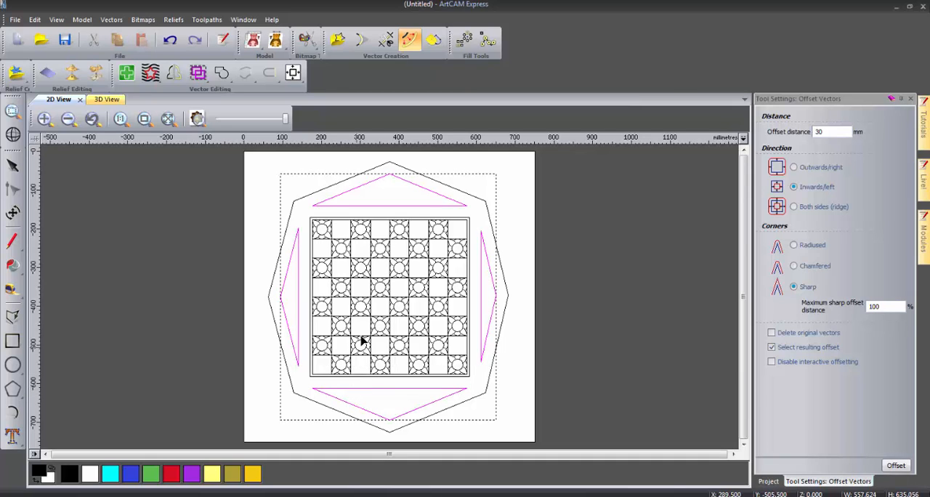
right_click(350, 386)
click(383, 234)
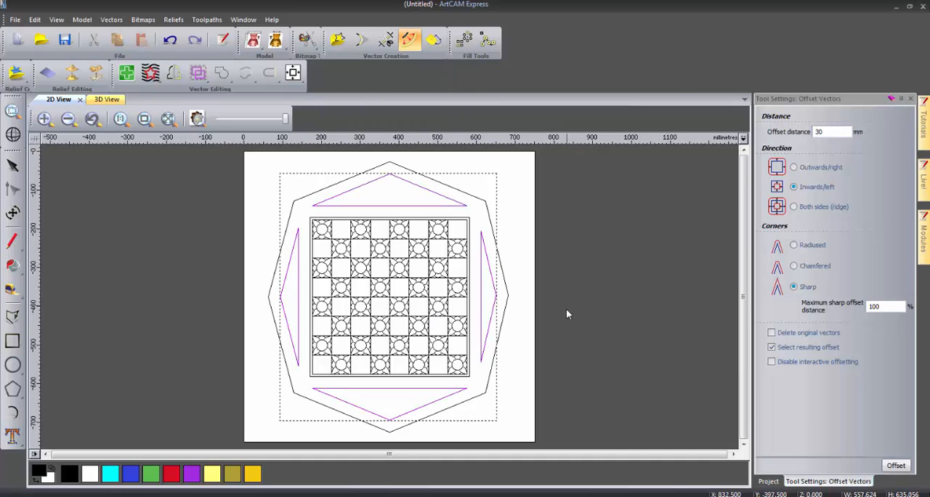
click(565, 309)
click(910, 99)
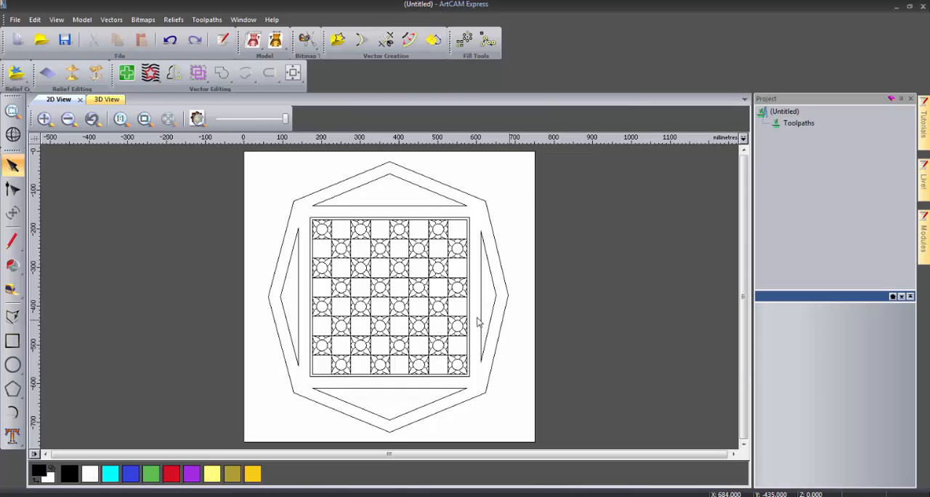
- Create a 10 mm square rotated 45 degrees, centred at X 0, Y 0
click(12, 341)
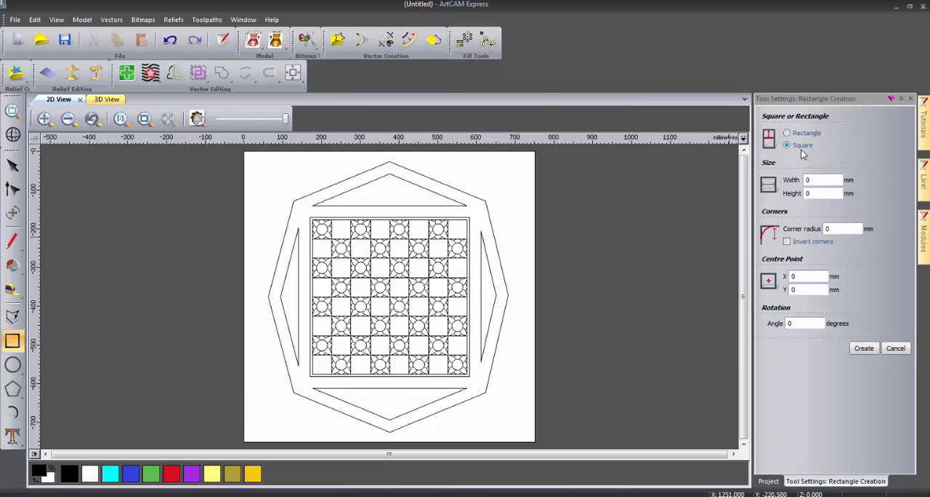
click(809, 181)
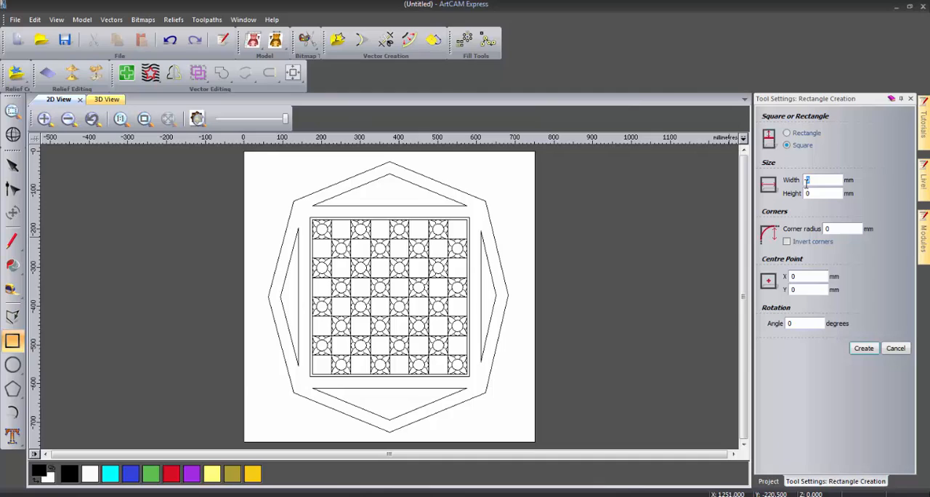
text(10)
drag(799, 324, 775, 325)
text(45)
click(862, 349)
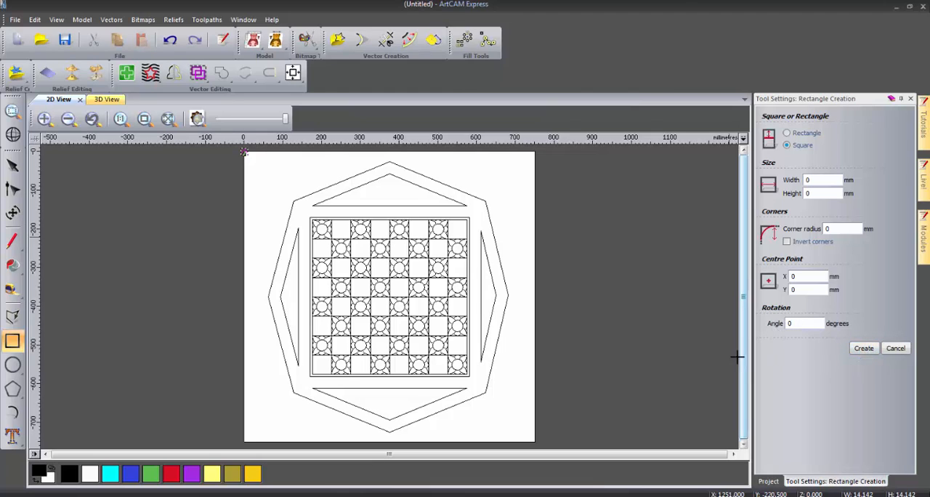
click(910, 98)
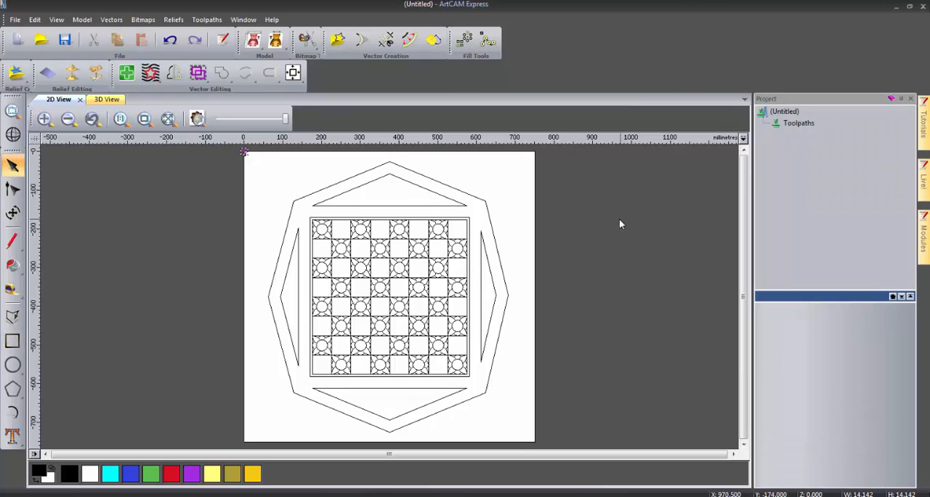
- Block copy the small rotated square rightward and downward in 100 columns and 100 rows with 0 mm gaps
click(465, 41)
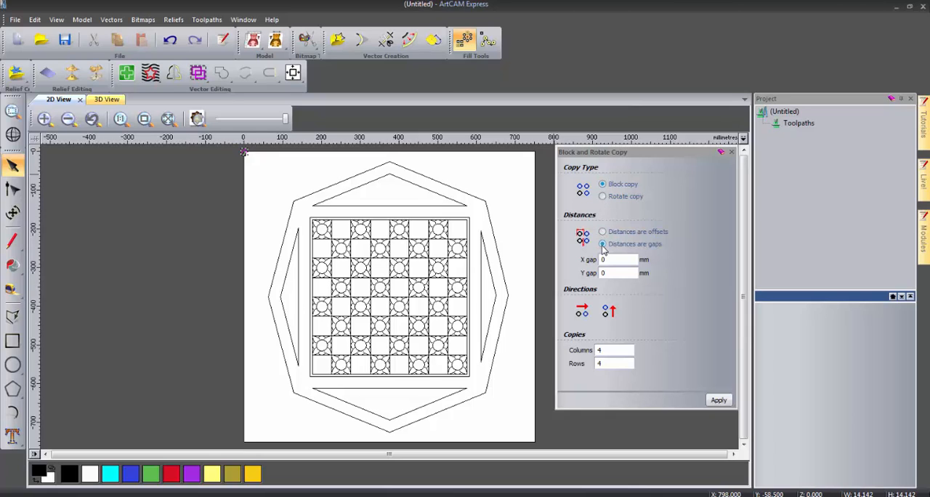
click(610, 311)
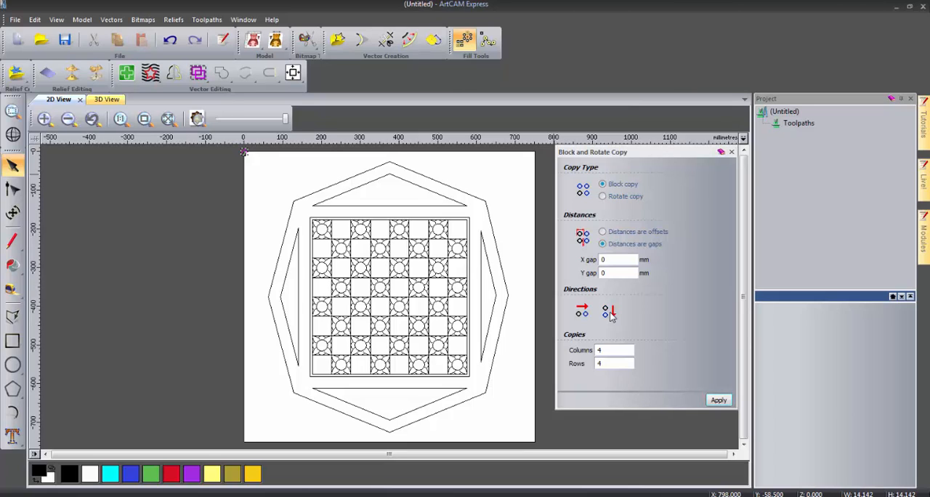
double_click(609, 349)
text(100)
double_click(608, 363)
text(100)
click(721, 401)
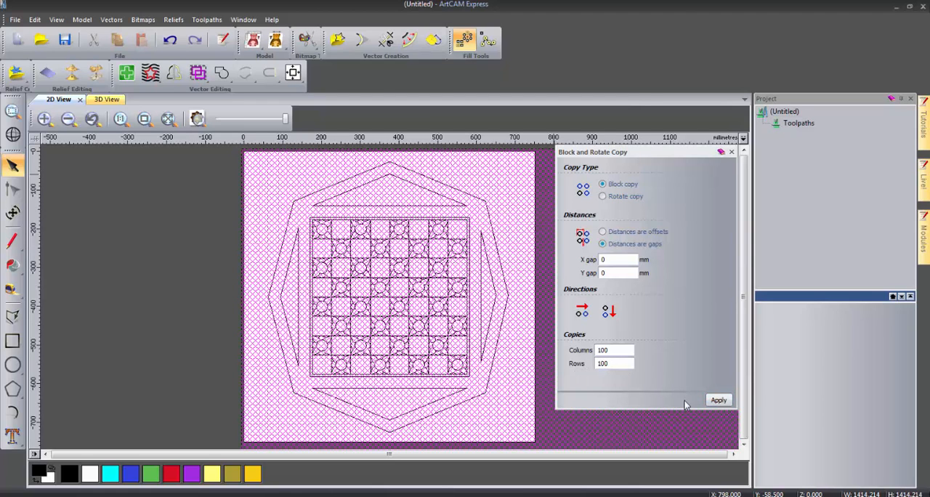
click(731, 152)
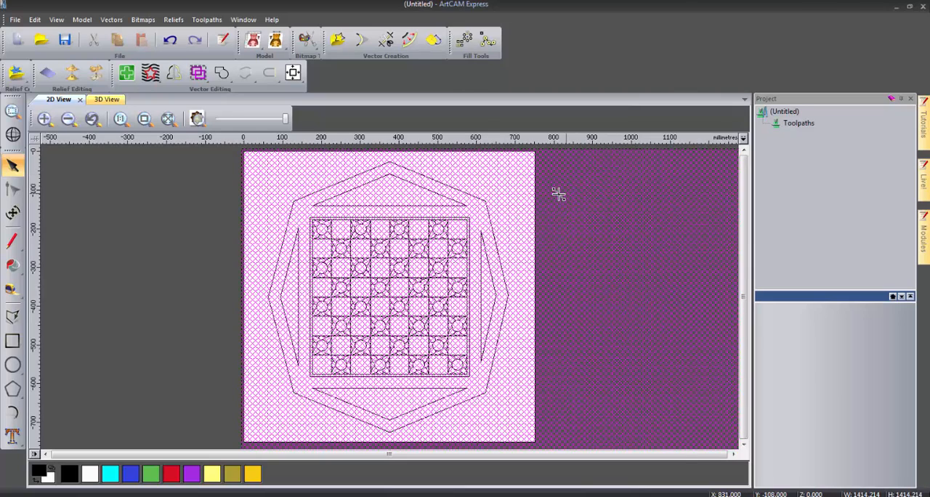
- Group all the copied small rotated squares into one lattice
right_click(521, 191)
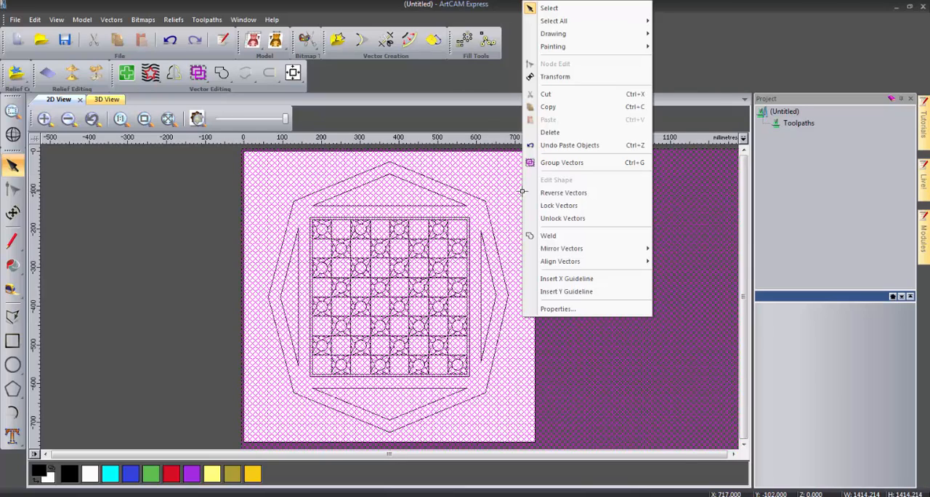
click(561, 163)
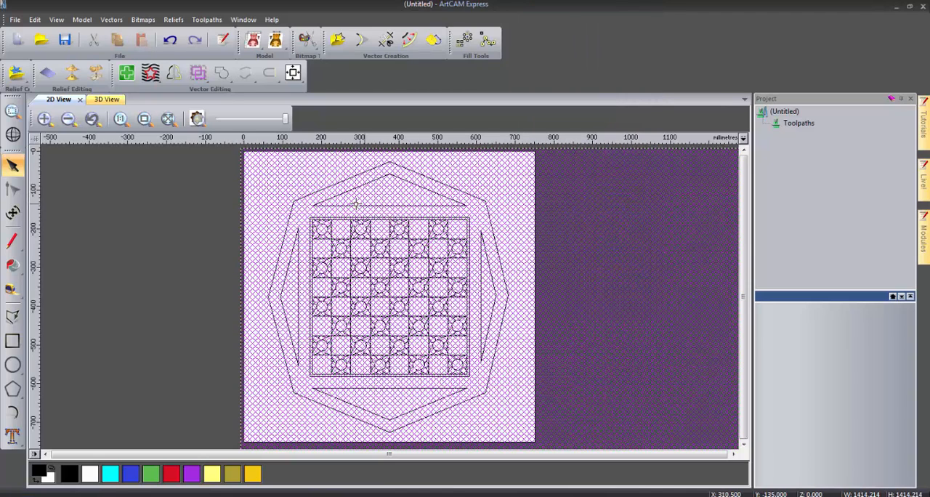
click(204, 247)
- Clip the diamond lattice to the inside of the four triangular outlines, trimming the overlapping vectors
scroll(351, 193, up, 4)
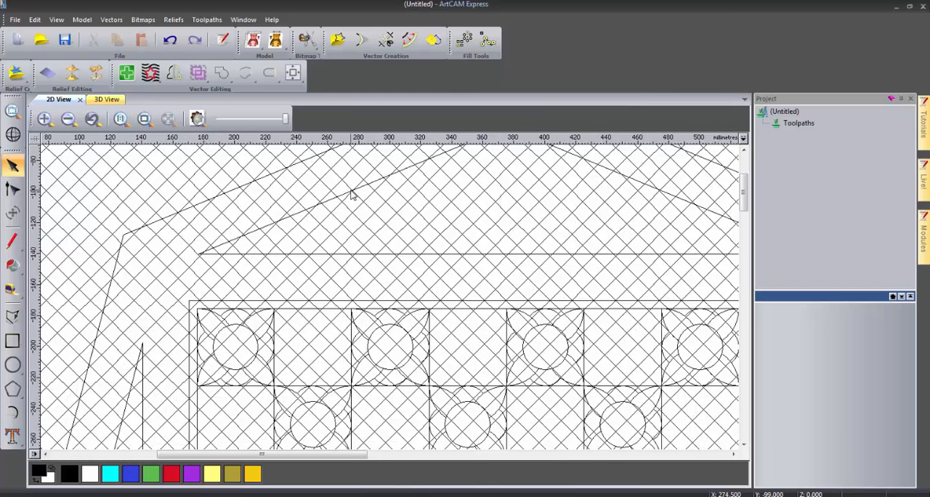
click(344, 199)
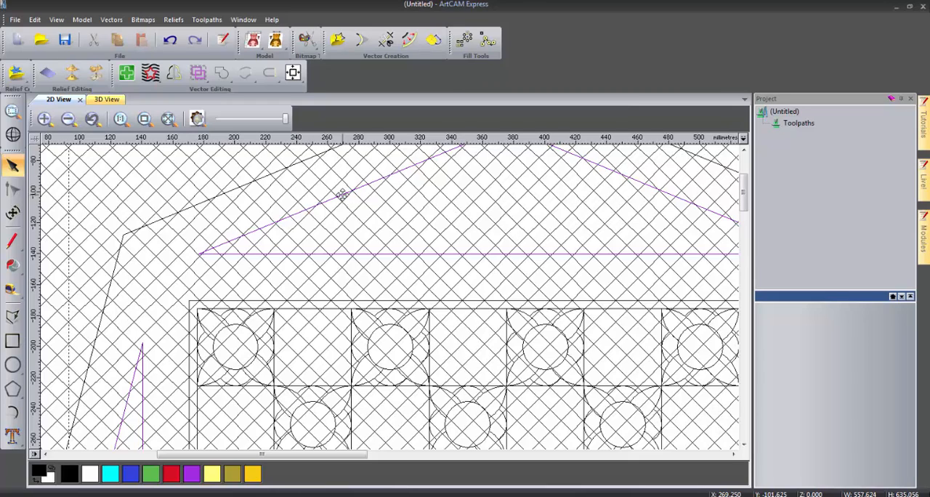
shift+click(345, 203)
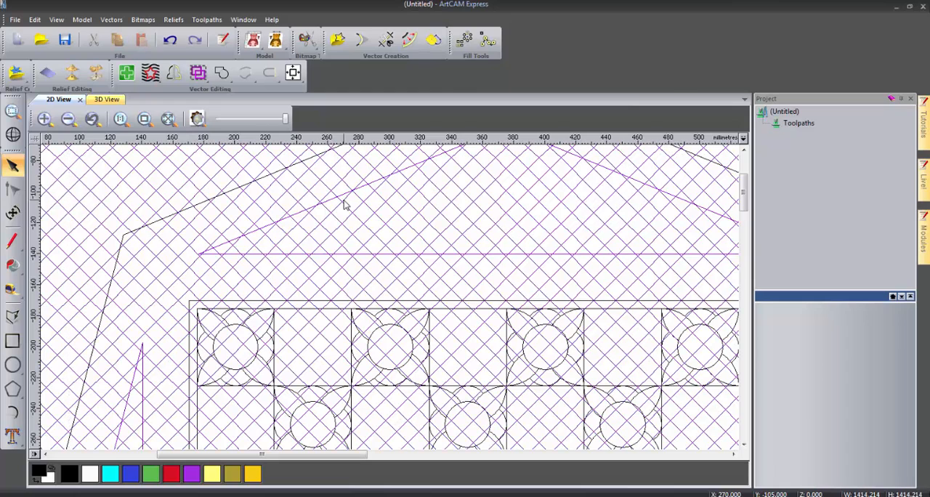
click(151, 78)
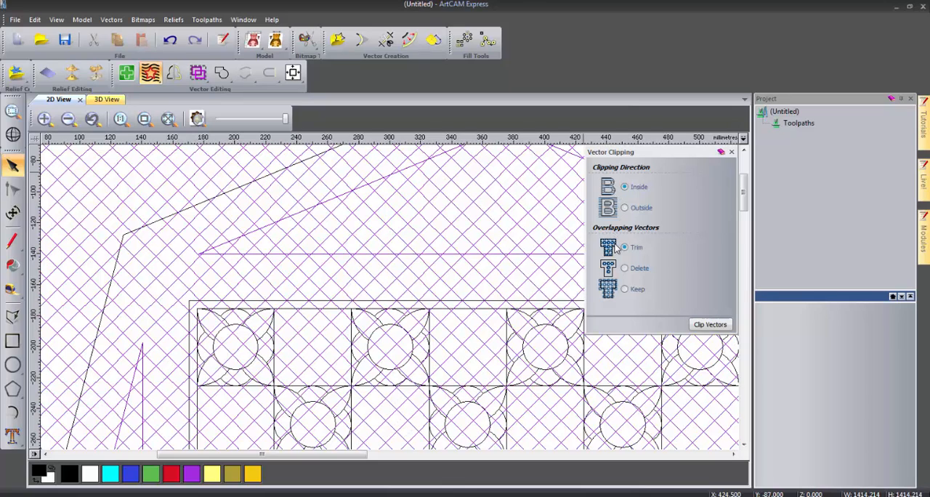
click(702, 327)
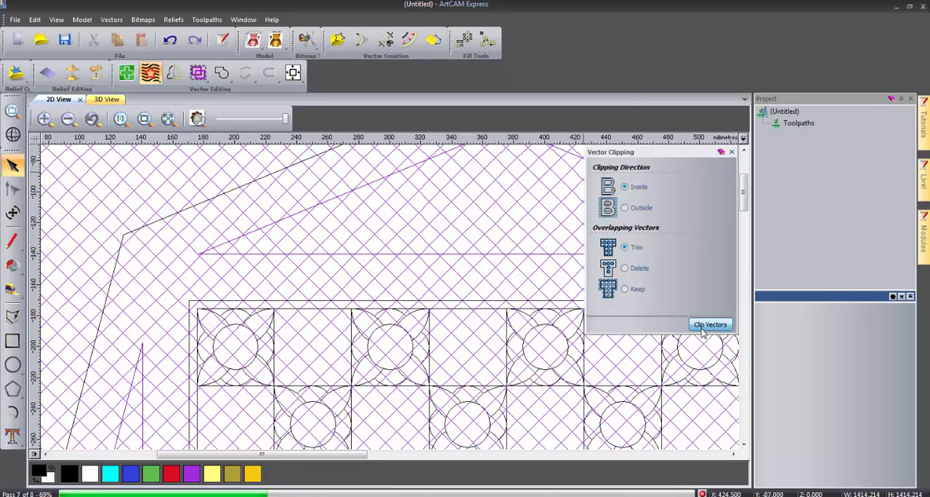
click(731, 152)
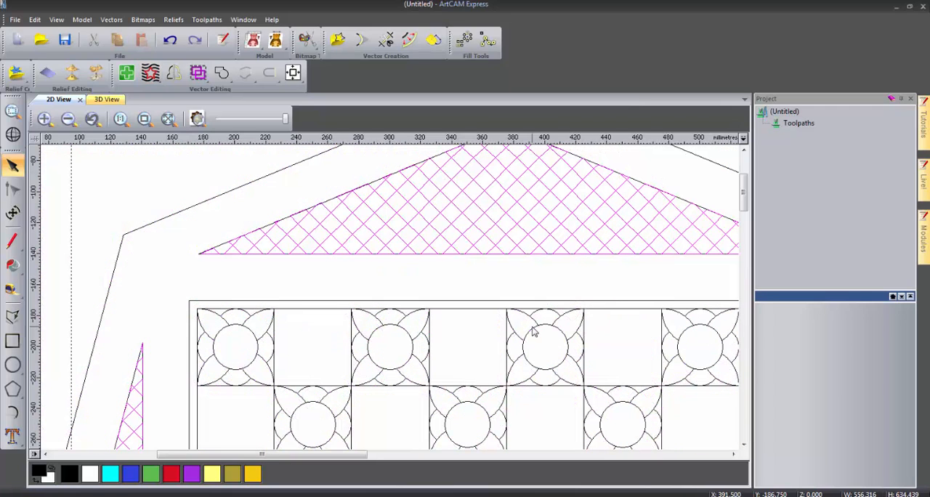
click(144, 119)
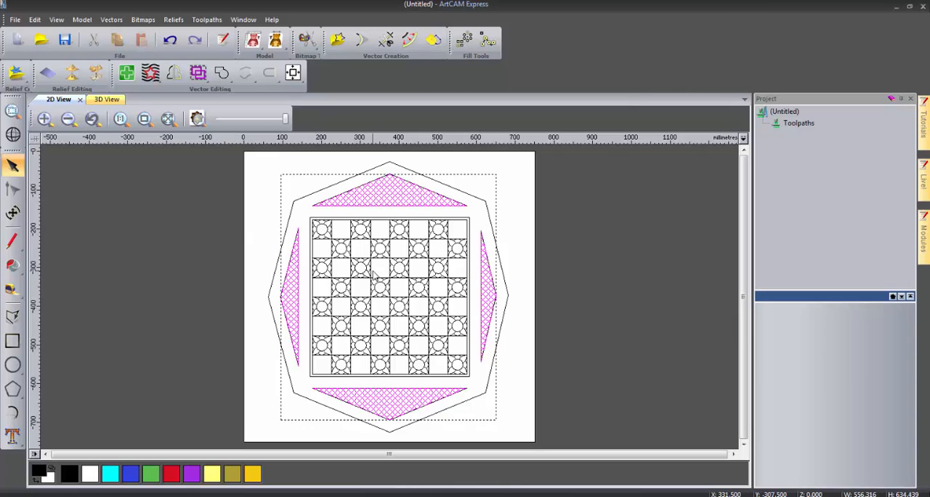
click(514, 266)
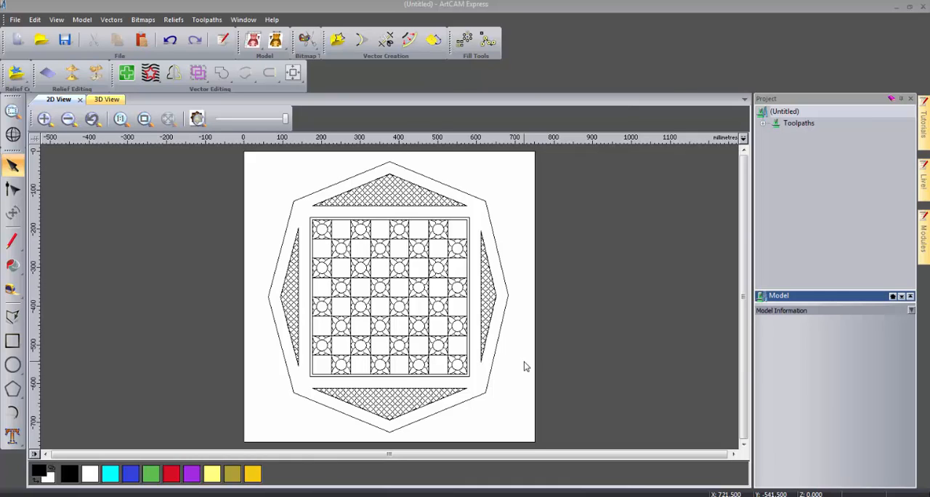
- Set up a 2D area clearance toolpath for the checkerboard squares with a finish depth of 1 mm
click(350, 253)
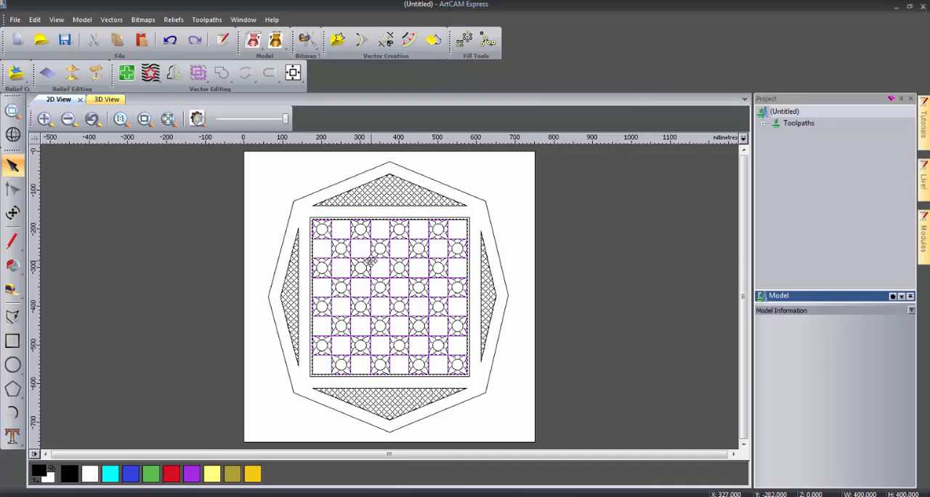
click(796, 125)
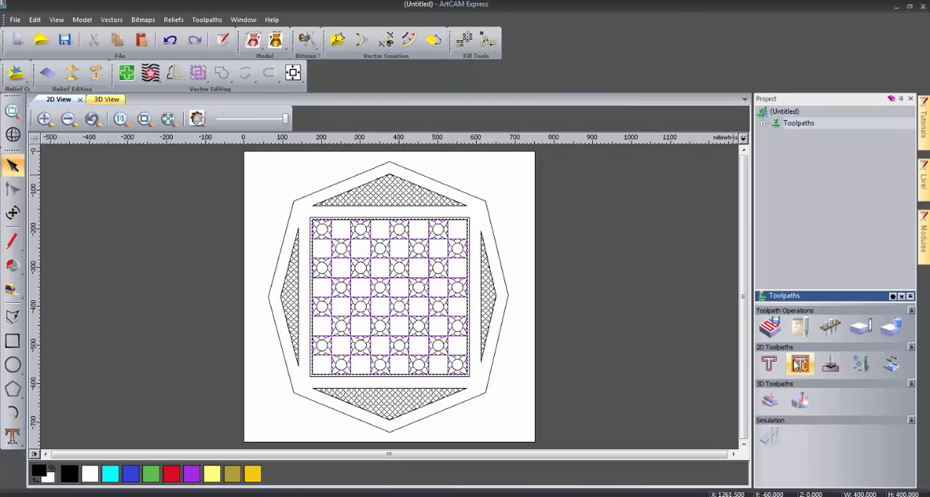
click(796, 364)
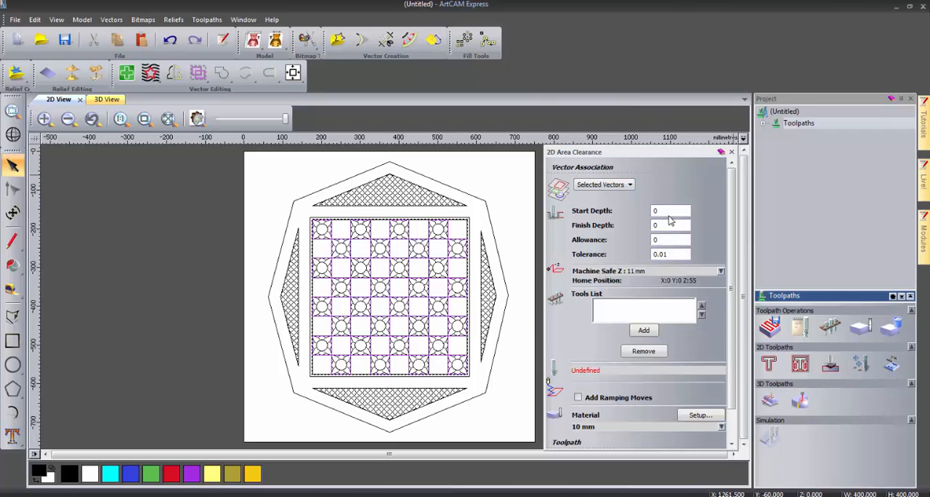
drag(668, 226, 645, 229)
text(1)
- Calculate the area clearance toolpath with the End Mill 1.5 mm tool and hide its preview
click(643, 330)
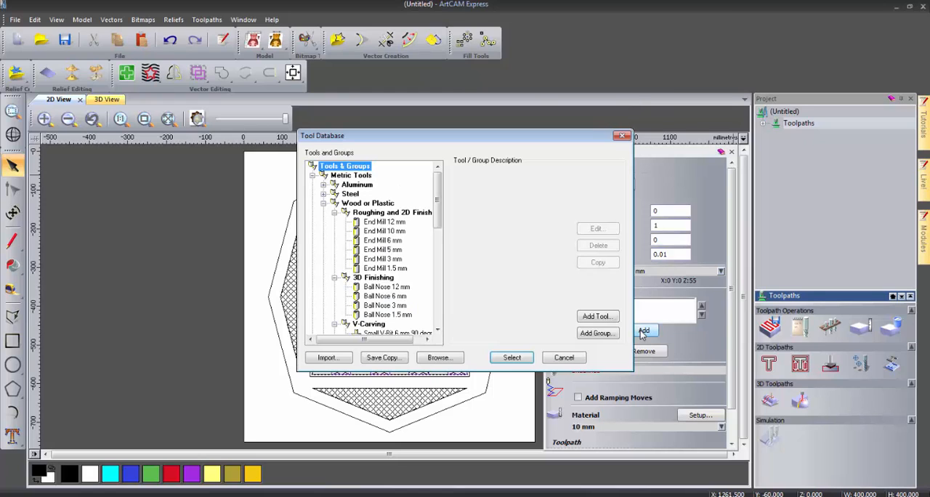
click(400, 269)
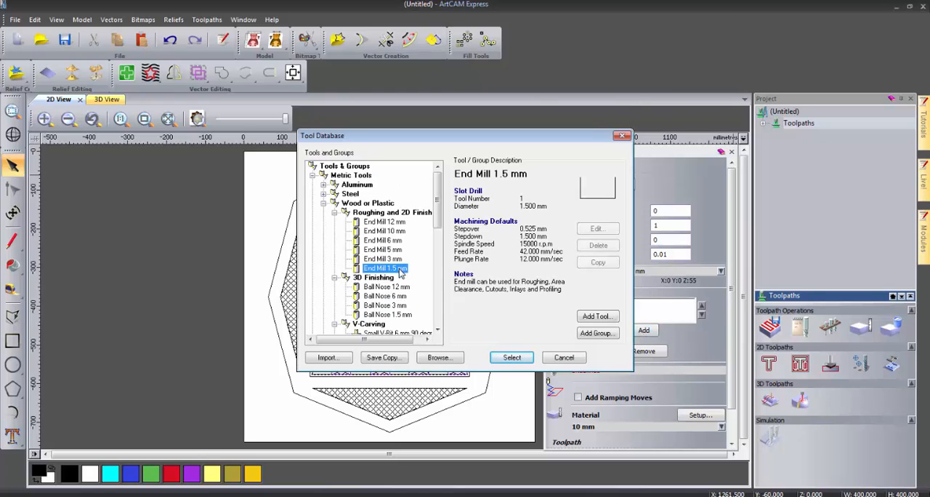
click(513, 358)
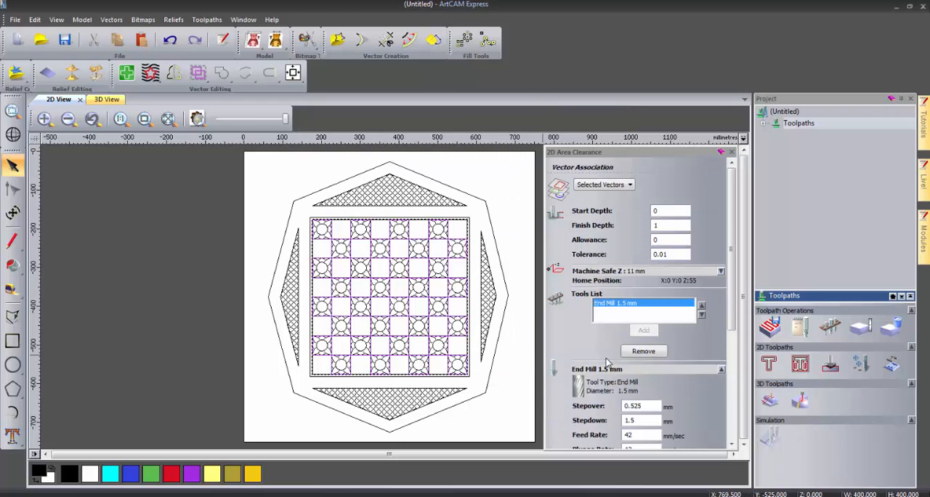
scroll(606, 350, down, 5)
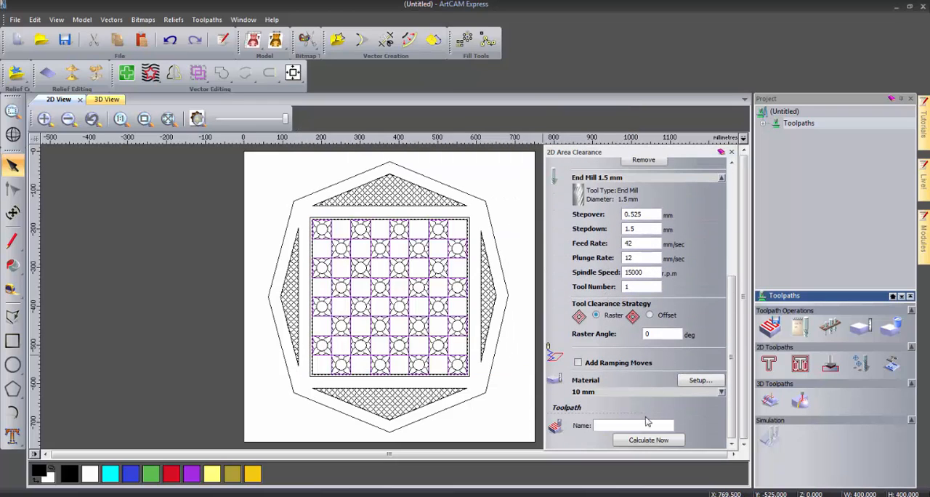
click(641, 440)
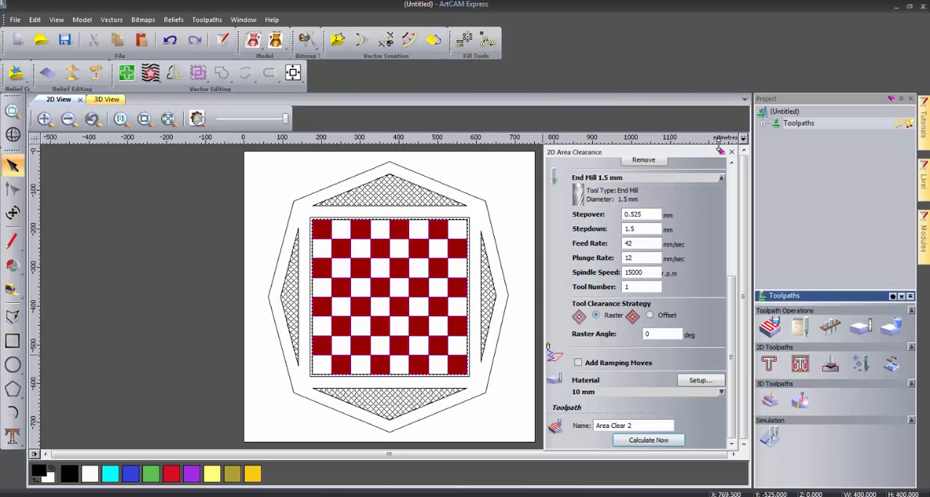
click(730, 151)
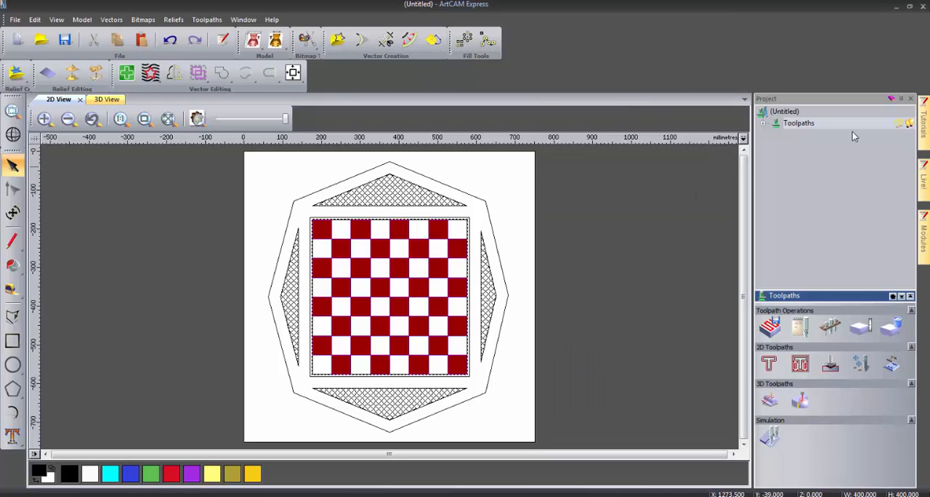
click(899, 124)
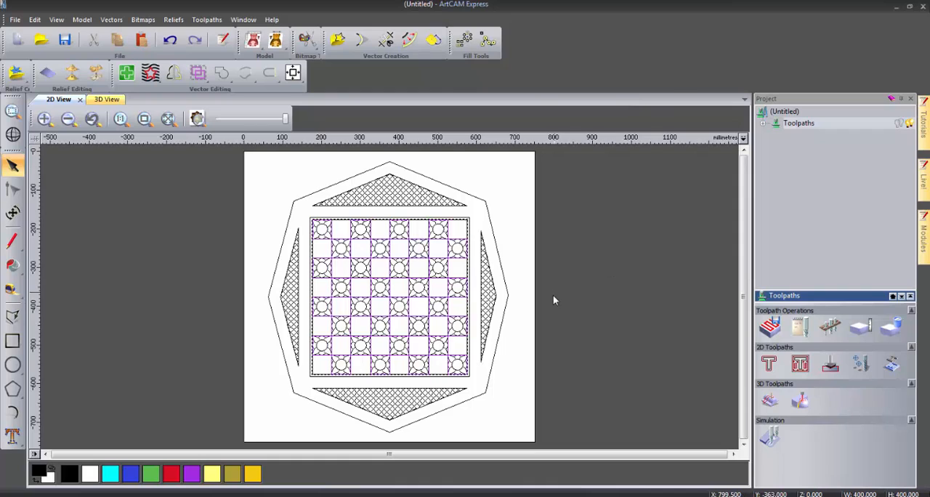
- Set up a profile toolpath along the checkerboard squares and their enclosing square border with a finish depth of 1 mm
click(527, 316)
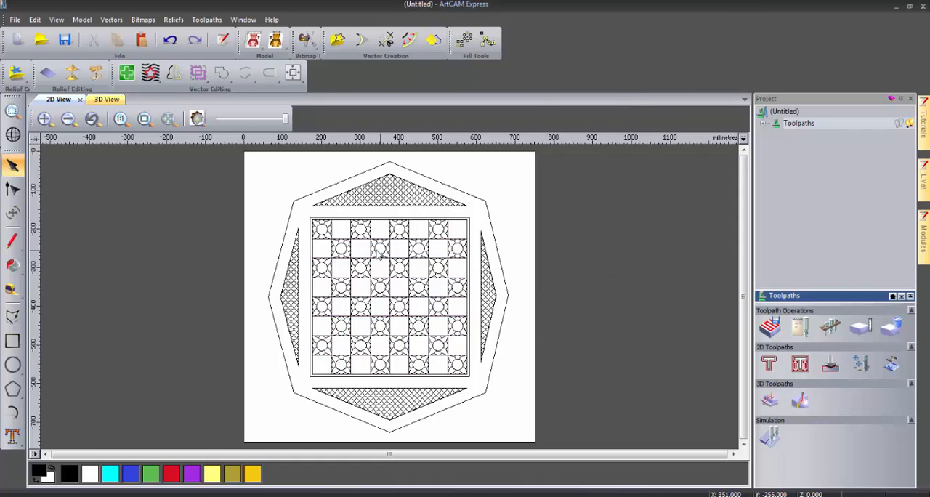
click(354, 259)
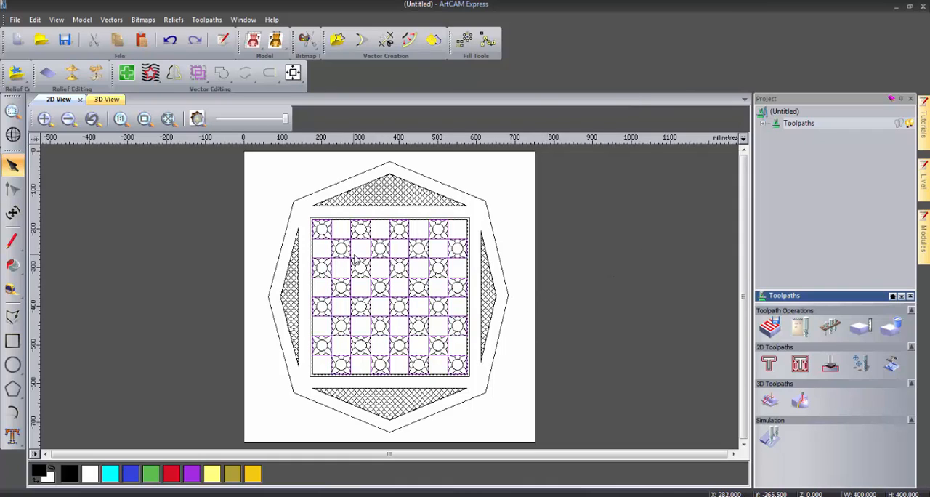
shift+click(345, 220)
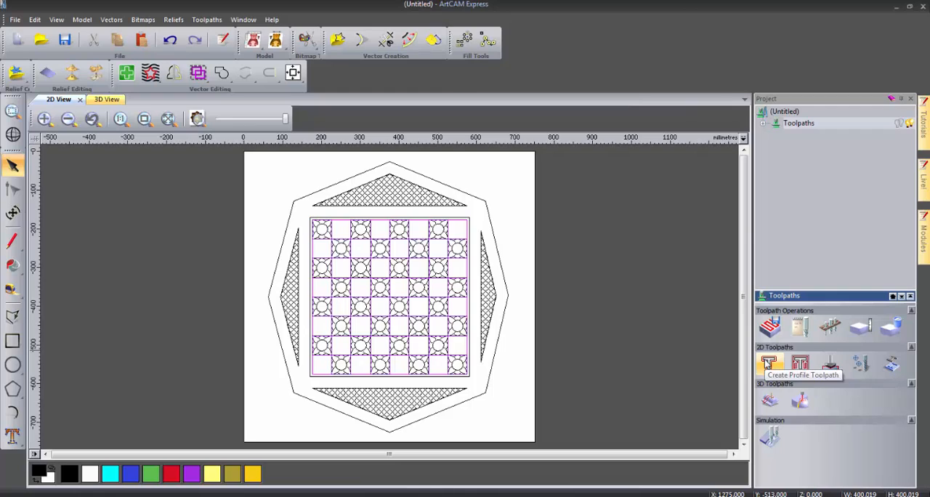
click(769, 363)
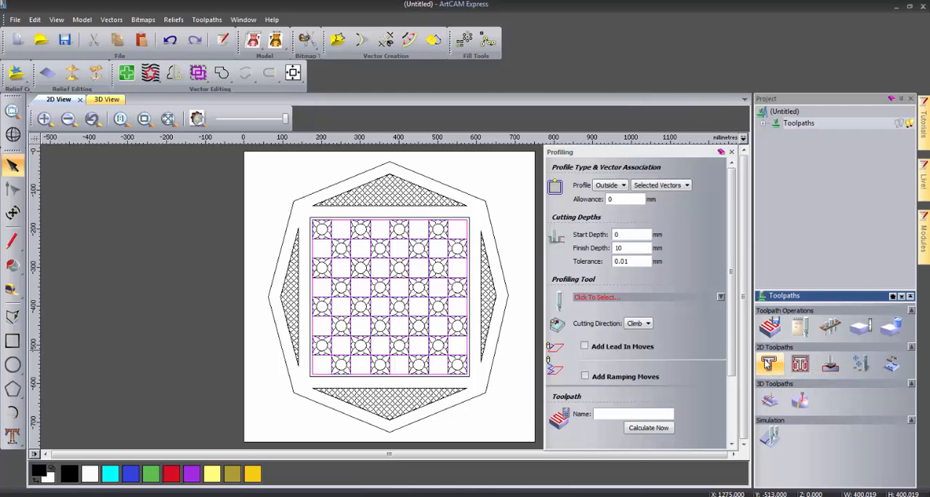
click(617, 185)
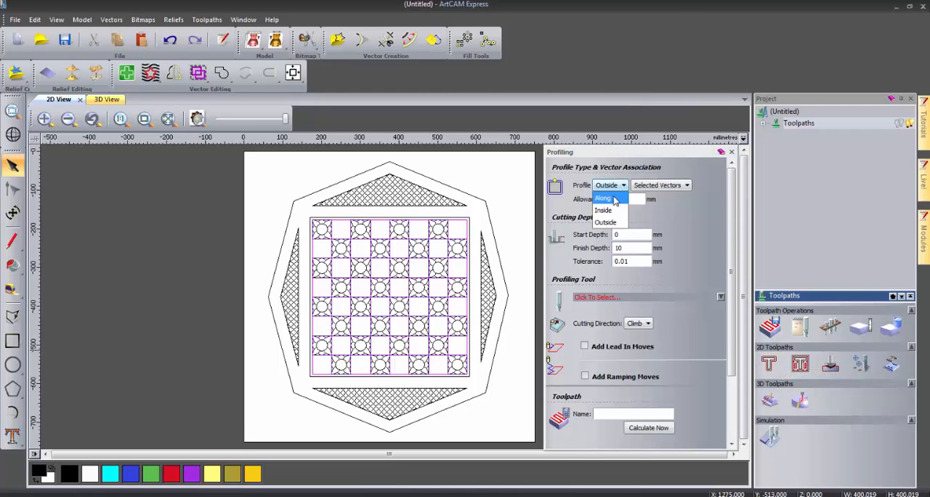
click(608, 197)
drag(639, 242, 607, 242)
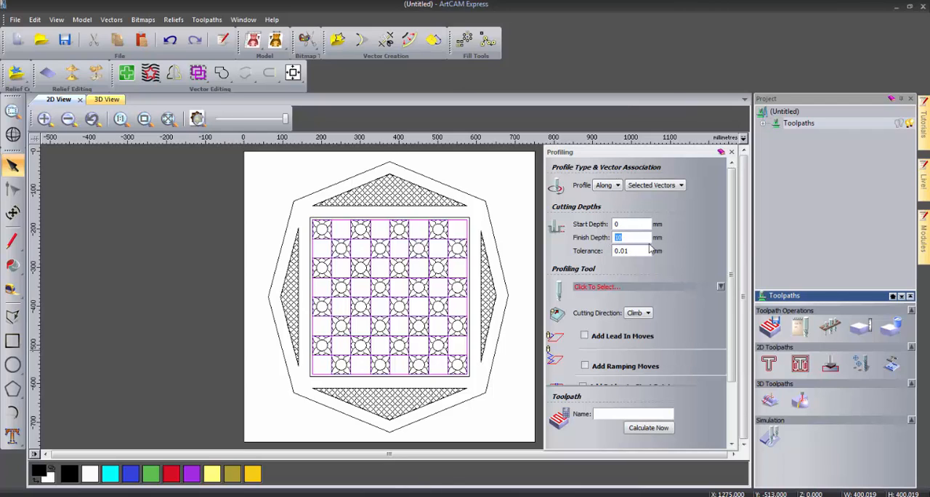
text(1)
- Calculate the profile toolpath with the V-Bit 32 mm 90 degree tool and expand the project's toolpath list
click(592, 287)
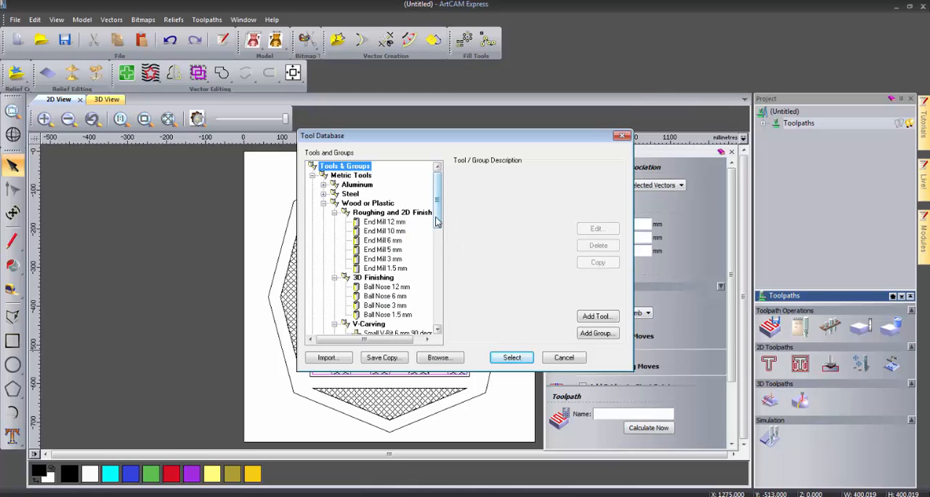
scroll(436, 222, down, 1)
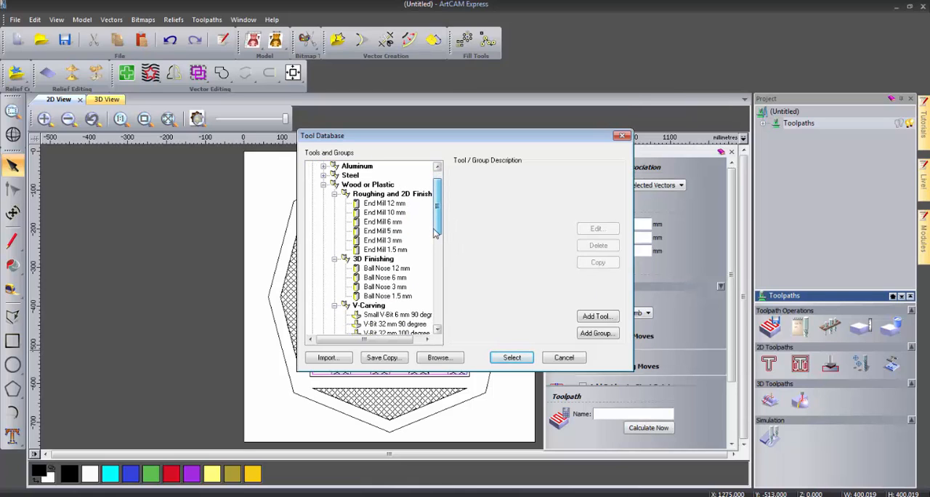
click(415, 324)
click(512, 358)
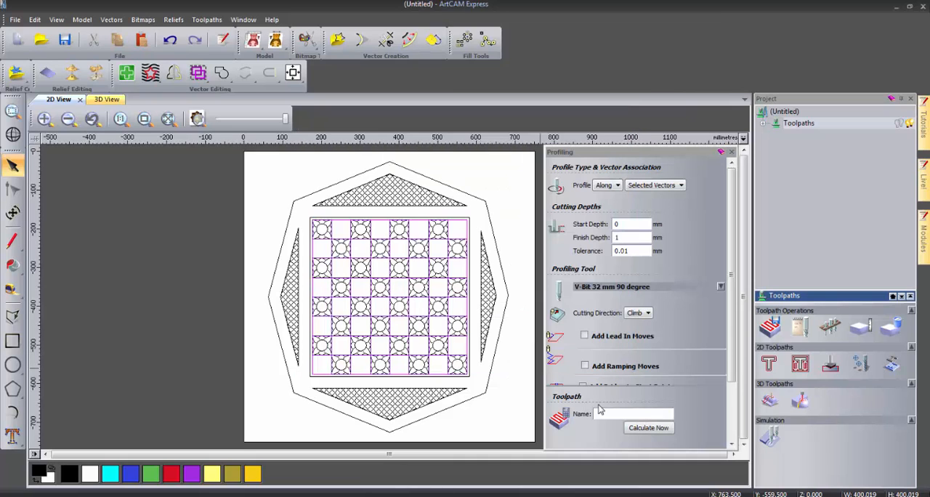
click(647, 430)
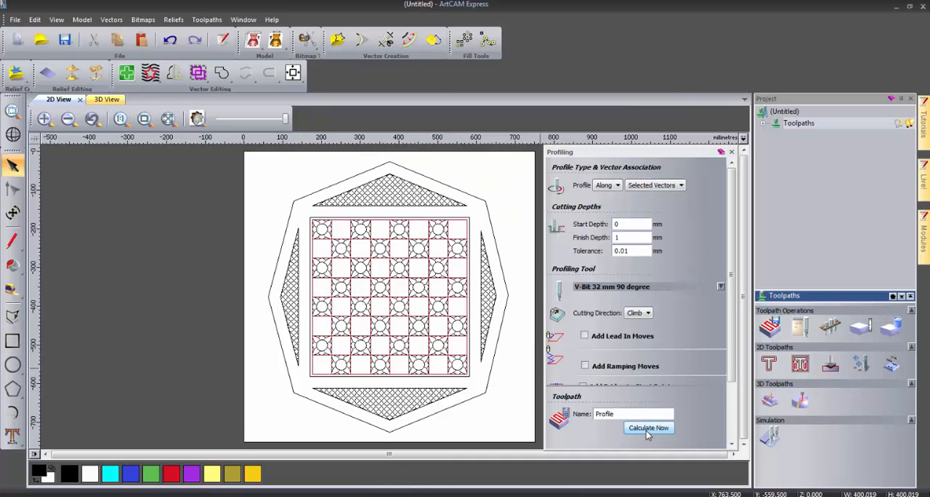
click(731, 153)
click(764, 124)
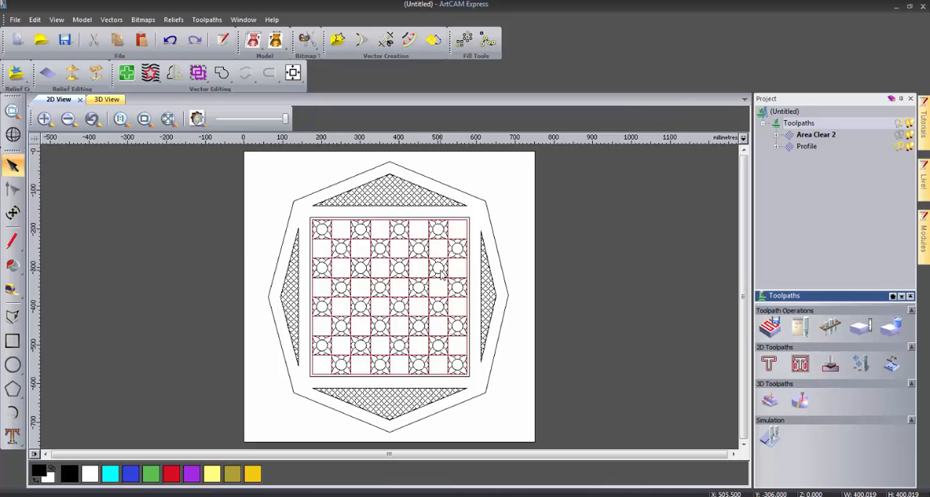
- Set up a profile toolpath along the flower patterns in the checkerboard tiles with start depth 1 mm and finish depth 1.5 mm
click(441, 276)
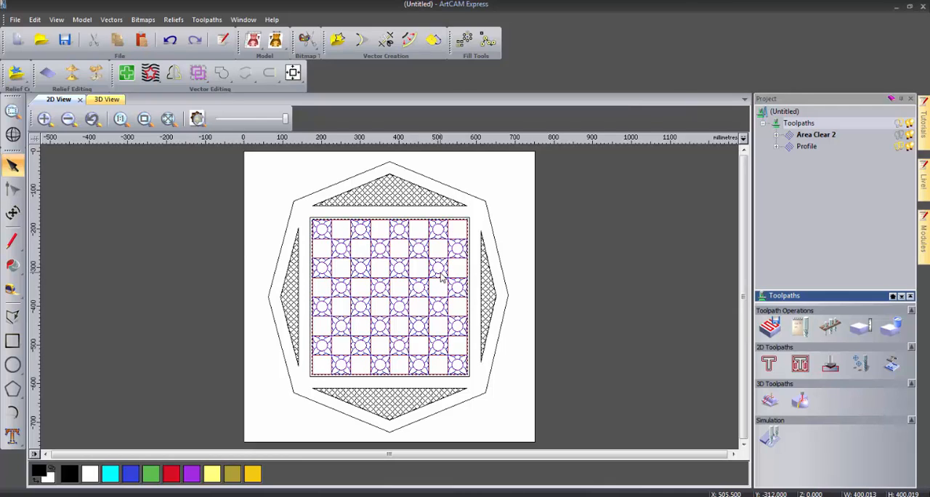
click(769, 368)
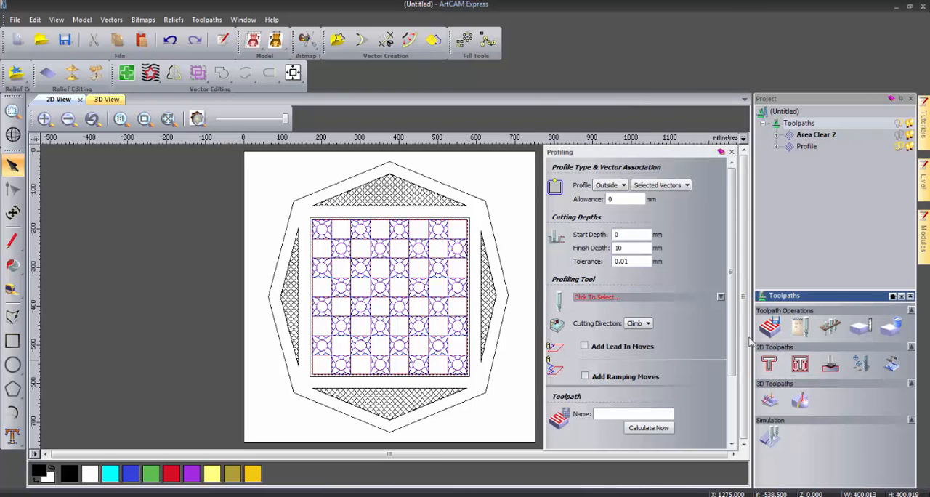
click(610, 186)
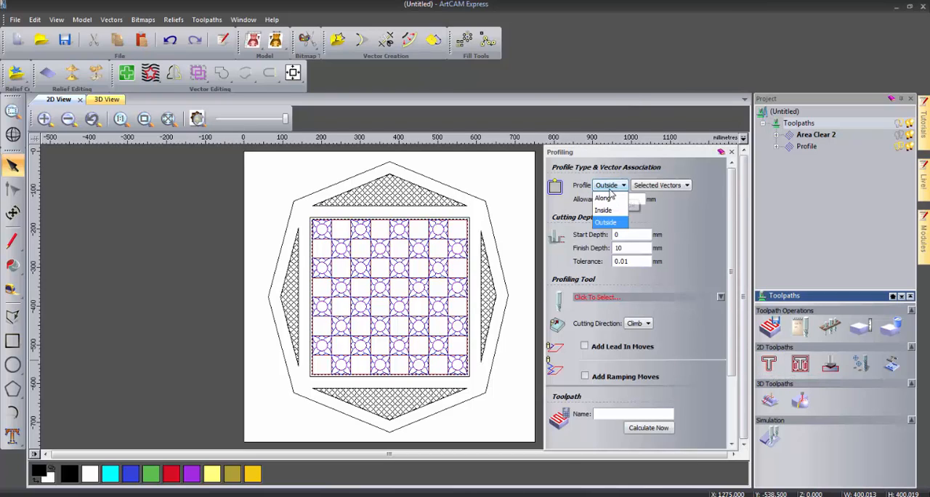
click(609, 197)
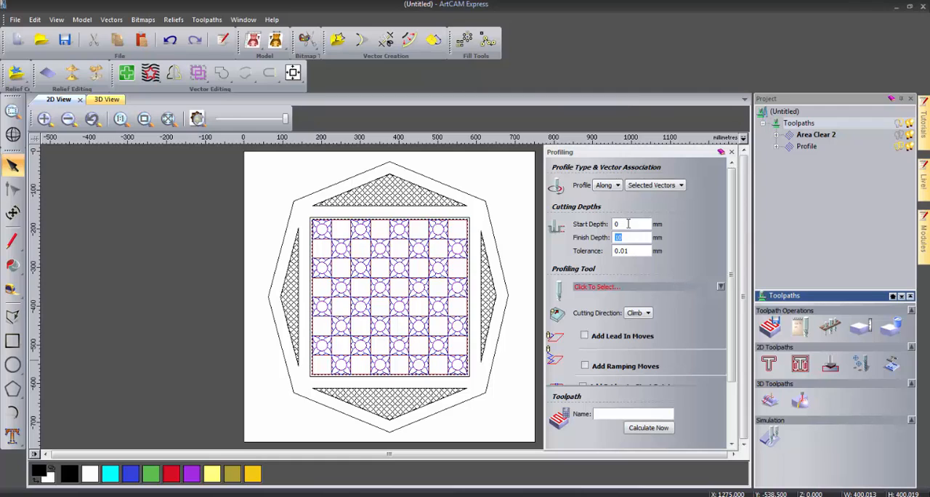
drag(629, 224, 605, 224)
drag(638, 238, 571, 232)
text(1.5)
- Calculate the flower-pattern profile toolpath with the V-Bit 32 mm 90 degree tool and deselect the pattern
click(601, 287)
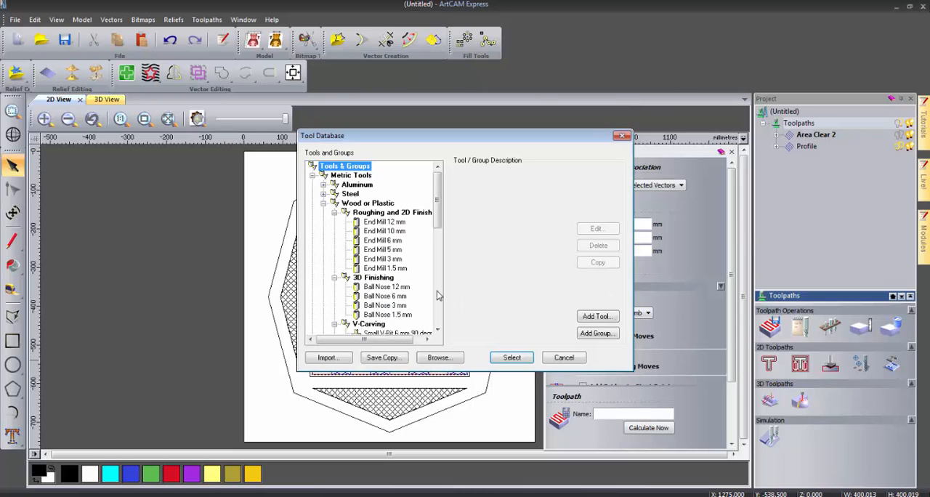
scroll(415, 280, down, 1)
click(413, 316)
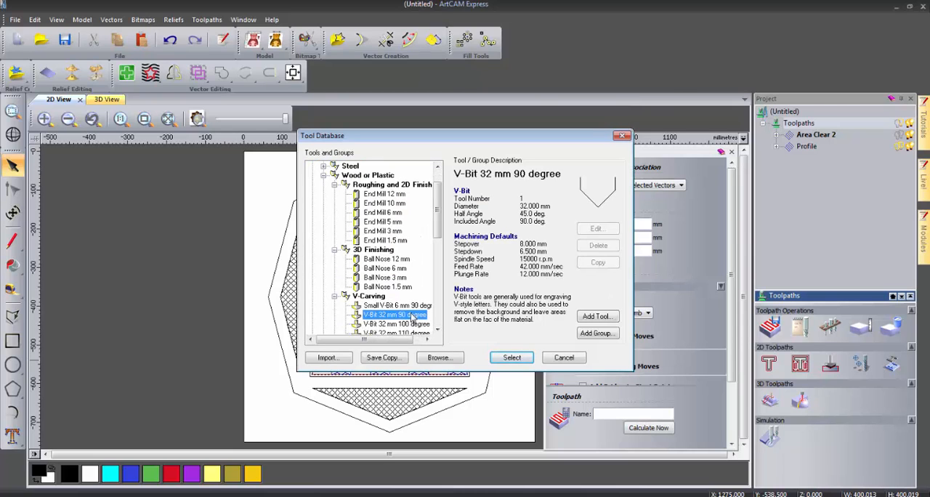
click(511, 357)
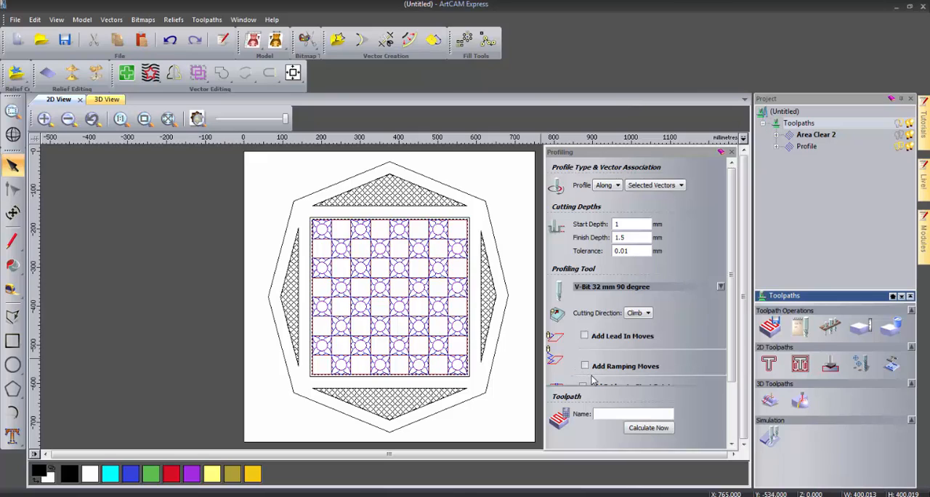
click(644, 429)
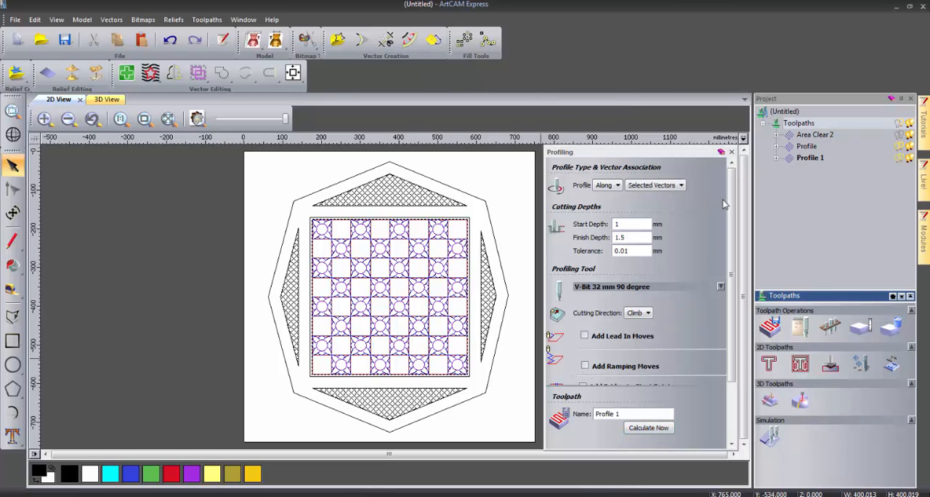
click(732, 153)
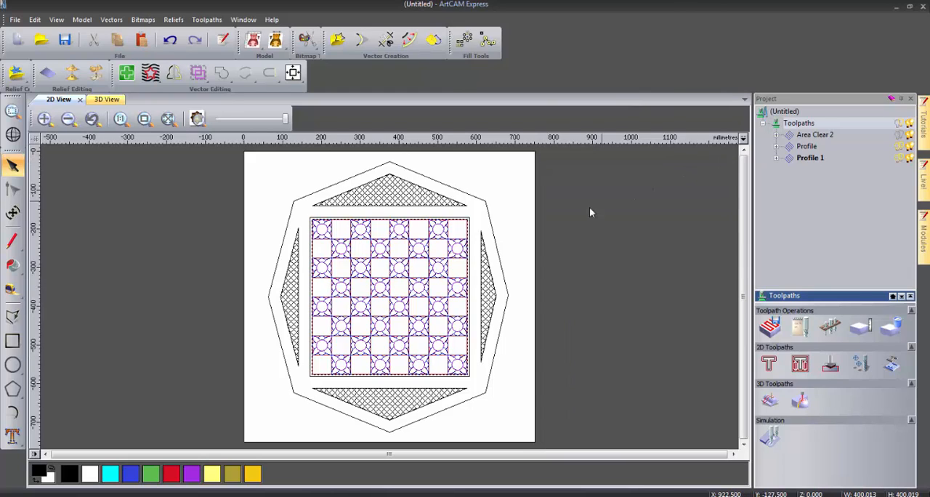
click(549, 244)
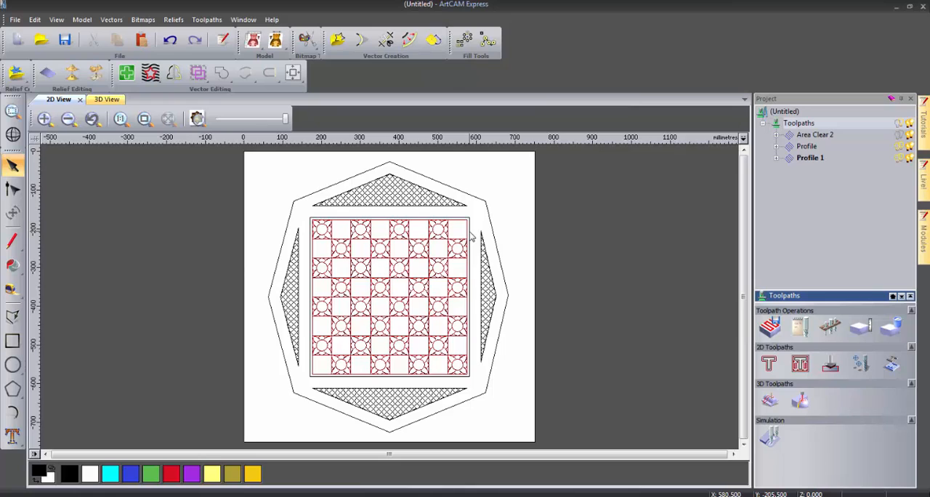
- Set up a profile toolpath along the outer square border around the checkerboard with a finish depth of 1 mm
click(470, 236)
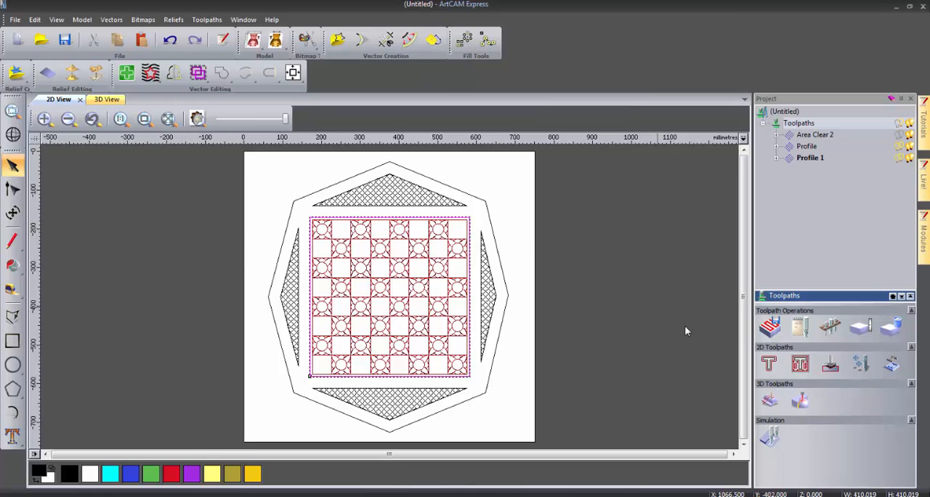
click(769, 363)
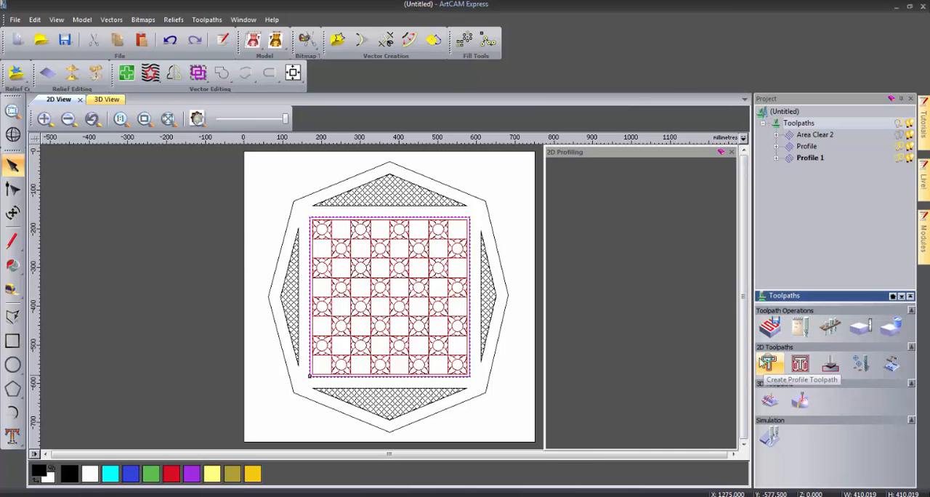
click(622, 185)
click(606, 222)
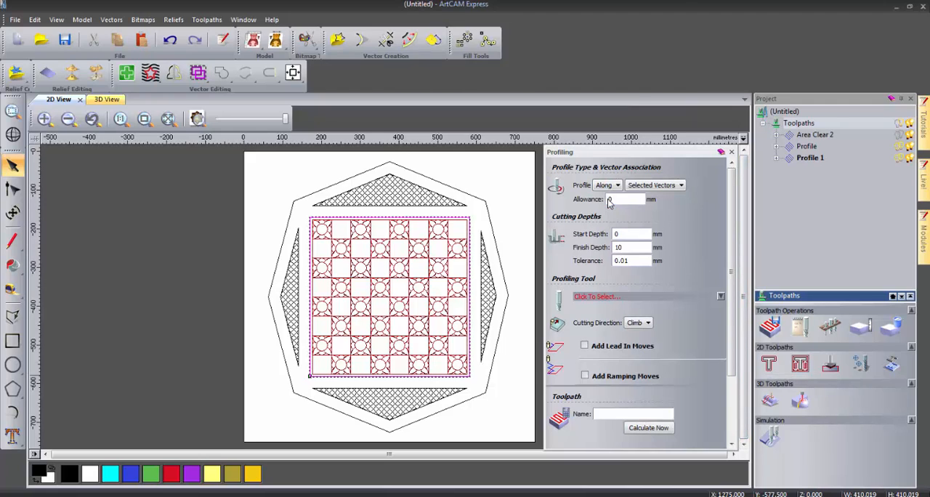
double_click(619, 238)
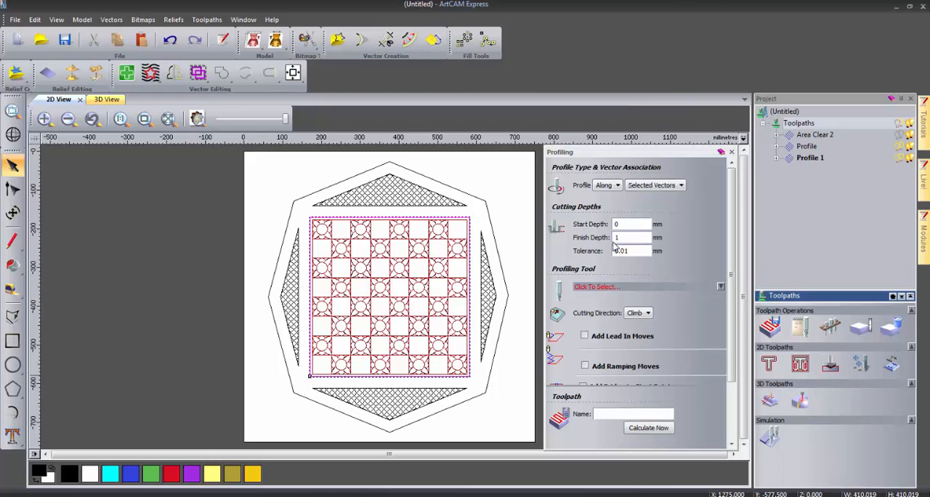
text(1)
- Calculate the outer square's profile toolpath with the V-Bit 32 mm 90 degree tool and deselect the square
click(607, 287)
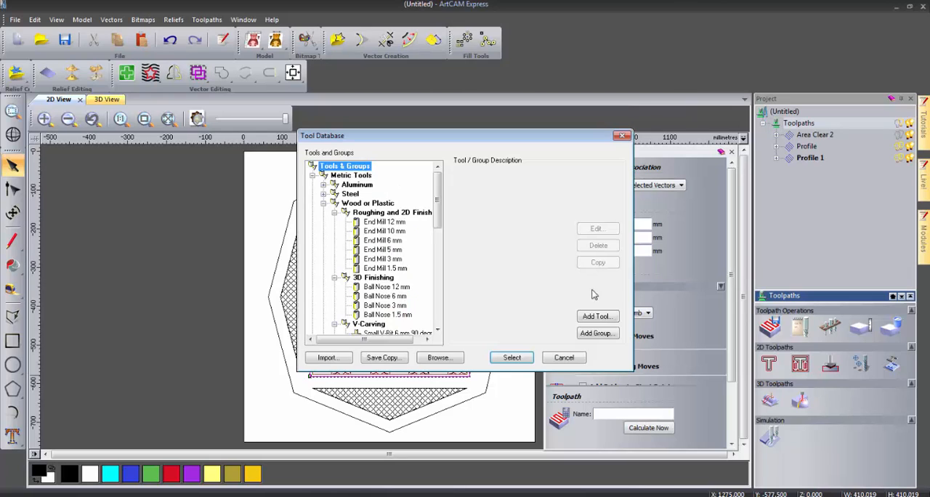
scroll(427, 283, down, 2)
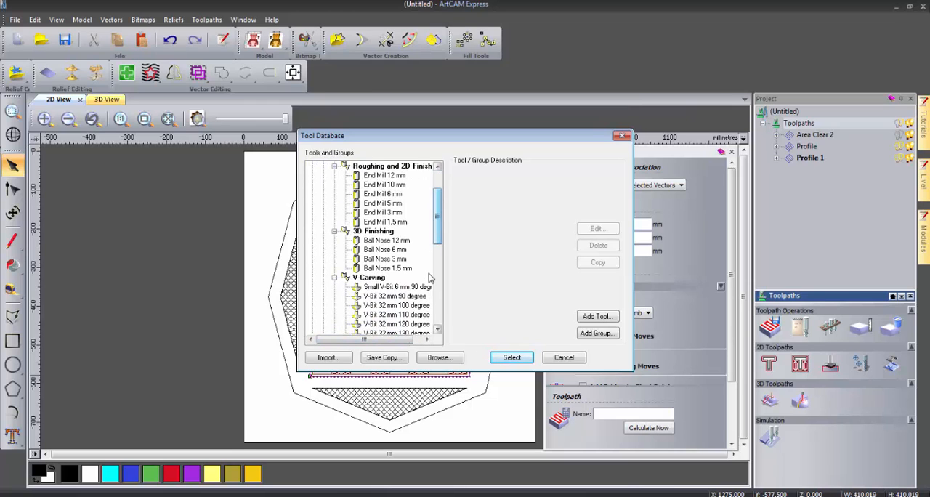
click(396, 296)
click(512, 357)
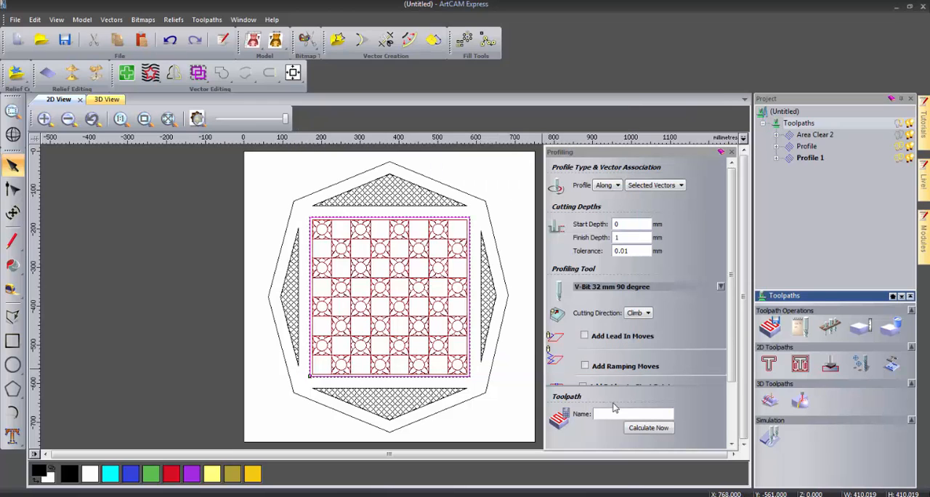
click(646, 428)
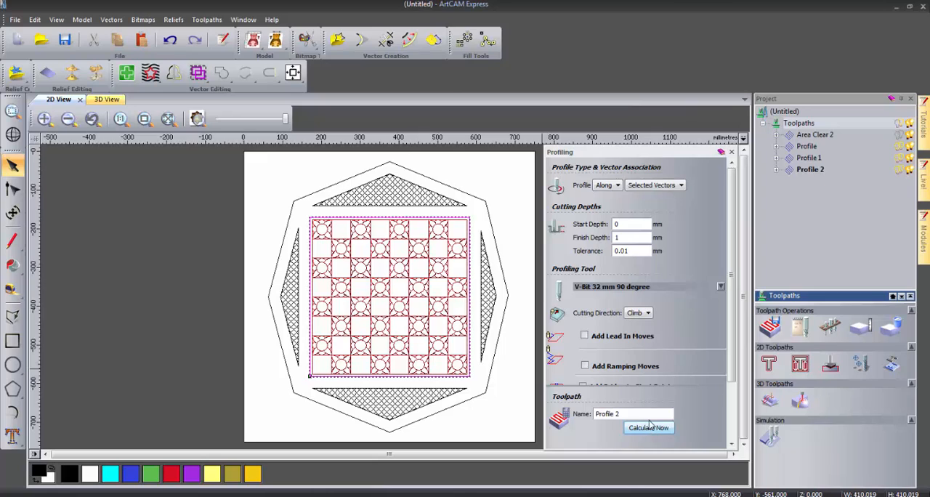
click(731, 151)
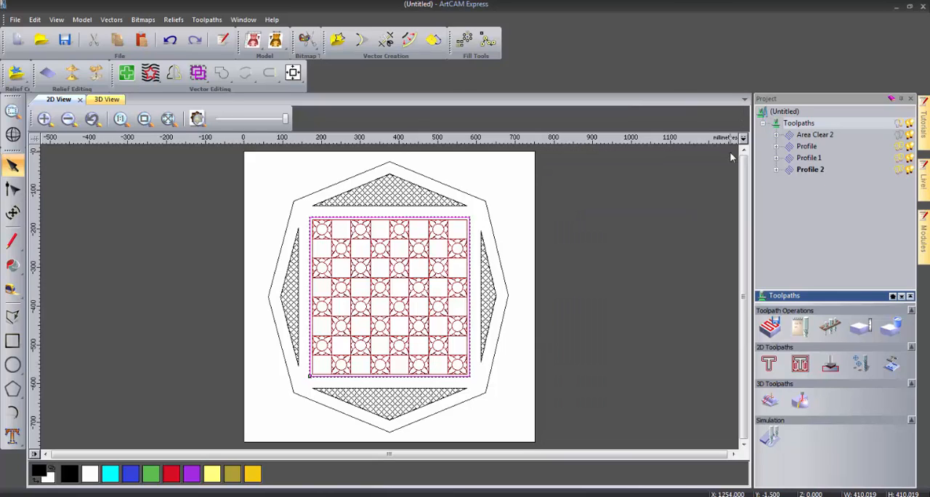
click(587, 242)
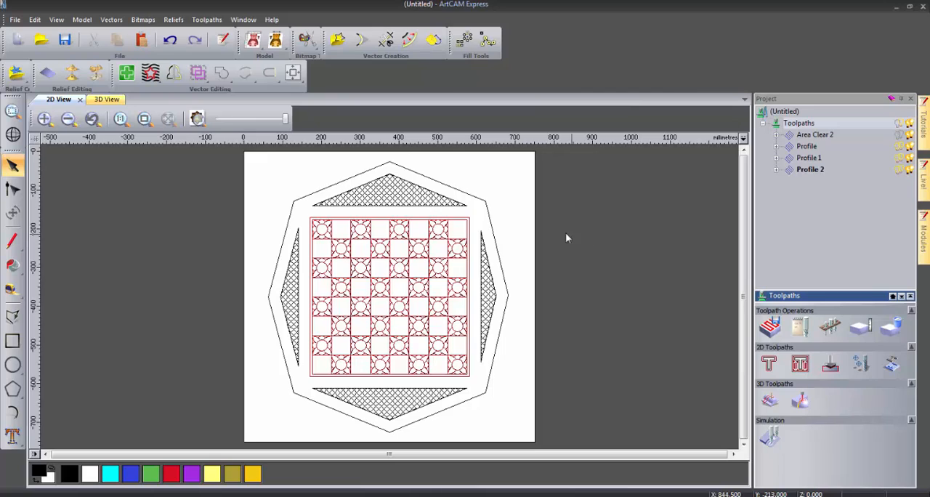
- Set up a V-bit carving toolpath for the lattice in the four triangular panels without a maximum depth limit
click(438, 208)
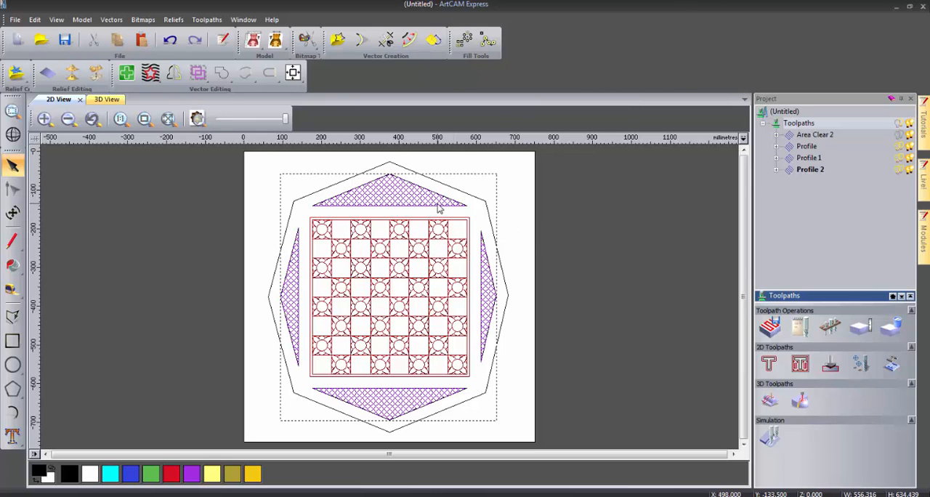
click(832, 365)
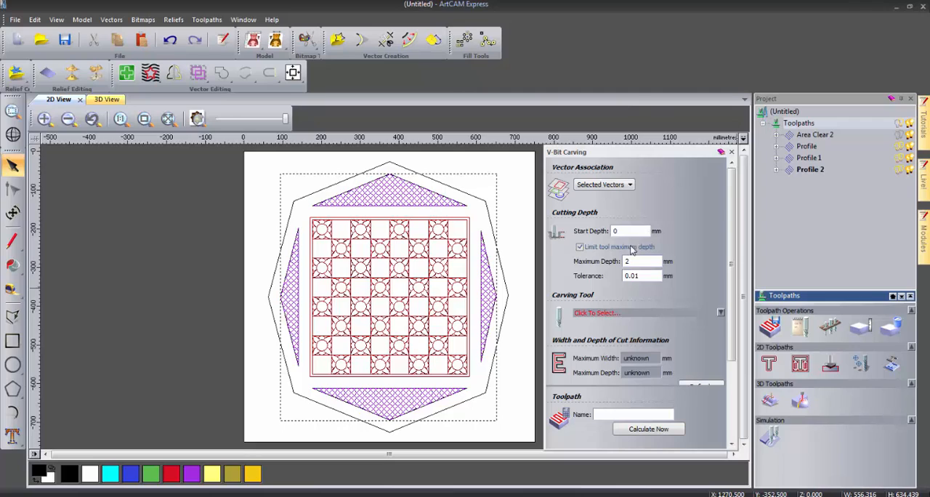
click(580, 247)
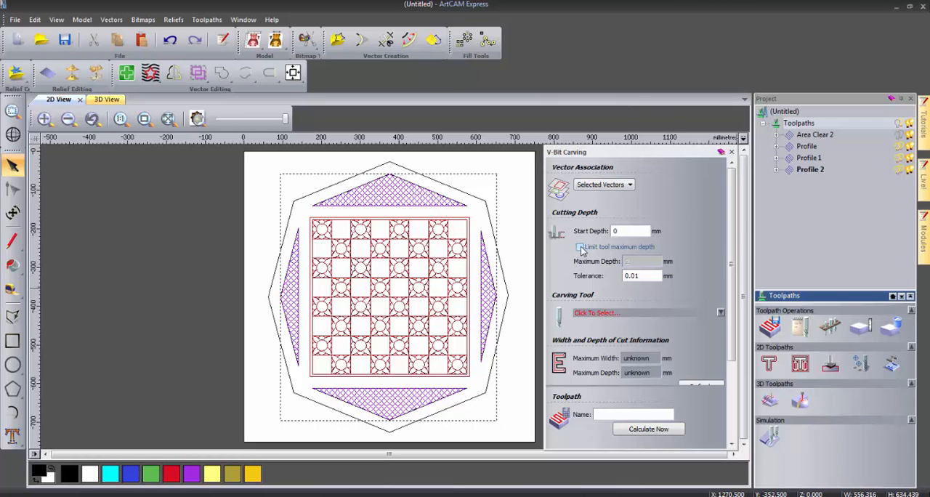
- Calculate the lattice carving toolpath with the Small V-Bit 6 mm 90 degree tool and hide all toolpath previews
click(588, 314)
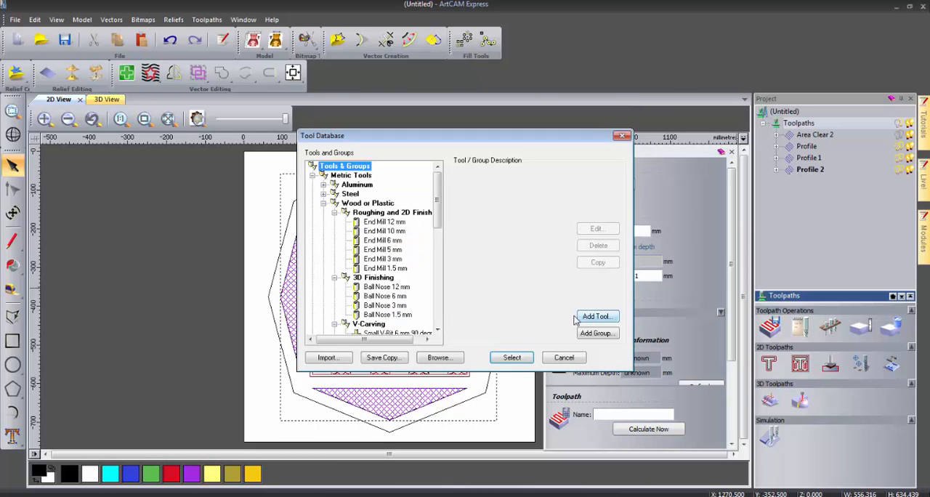
click(396, 332)
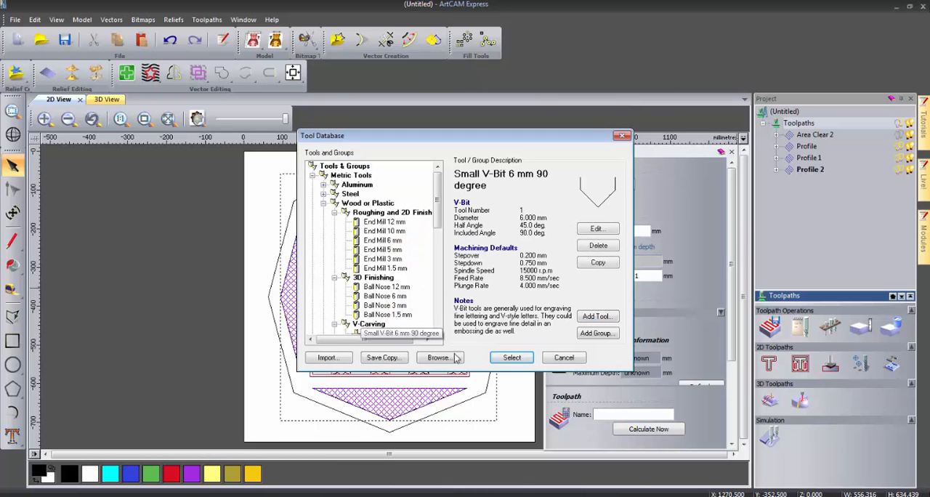
click(512, 358)
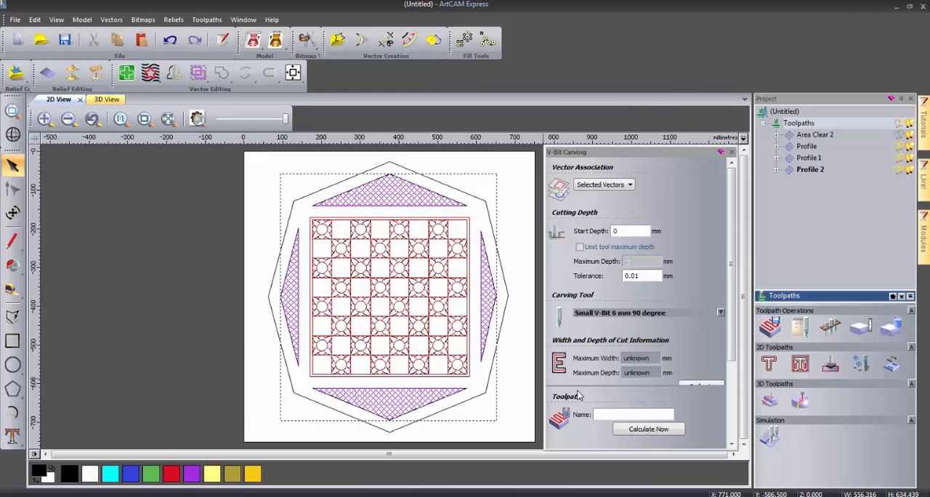
click(630, 432)
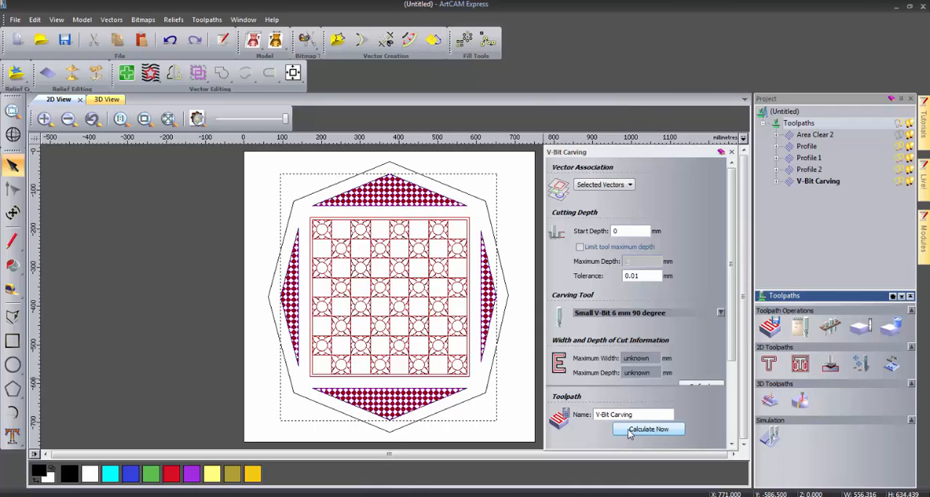
click(731, 152)
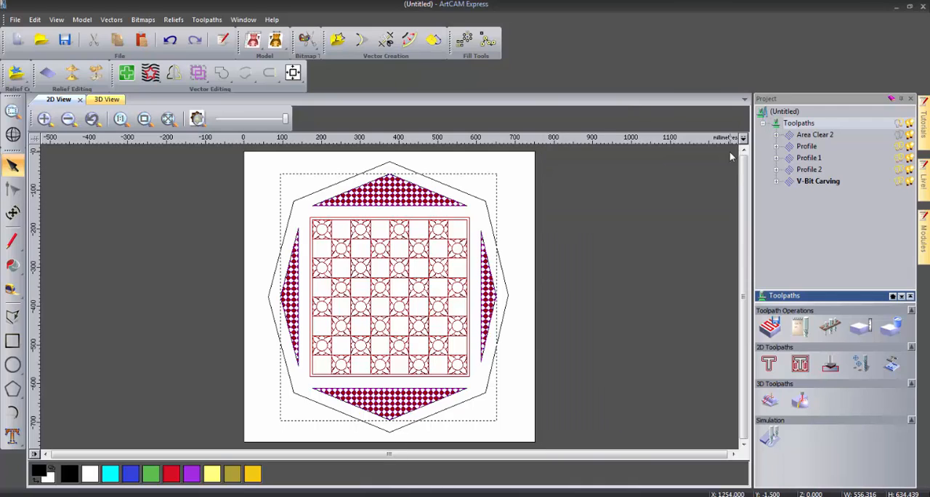
click(654, 191)
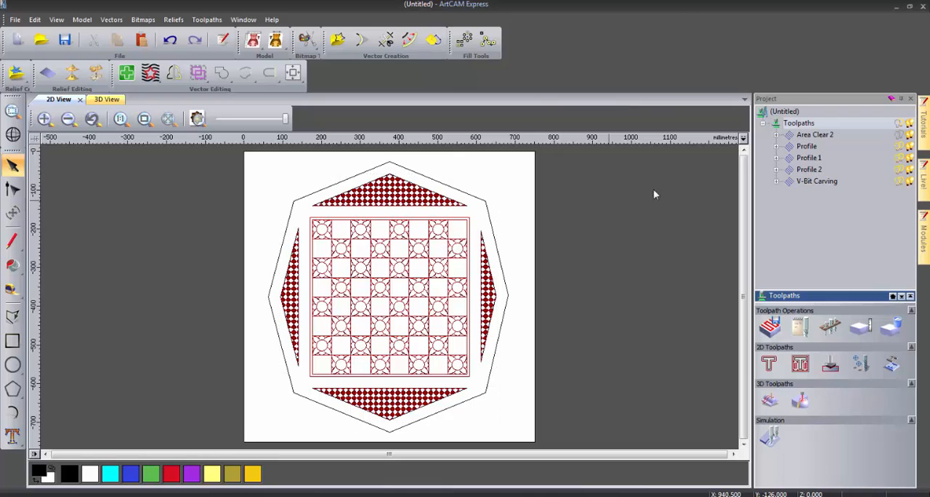
click(900, 122)
click(899, 123)
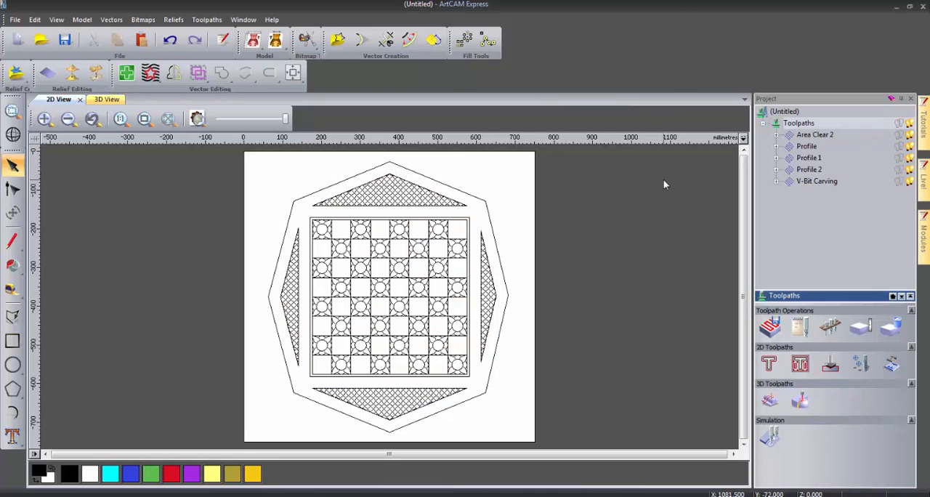
- Set up a profile toolpath along the outlines of the four triangular panels with a finish depth of 1 mm
click(454, 205)
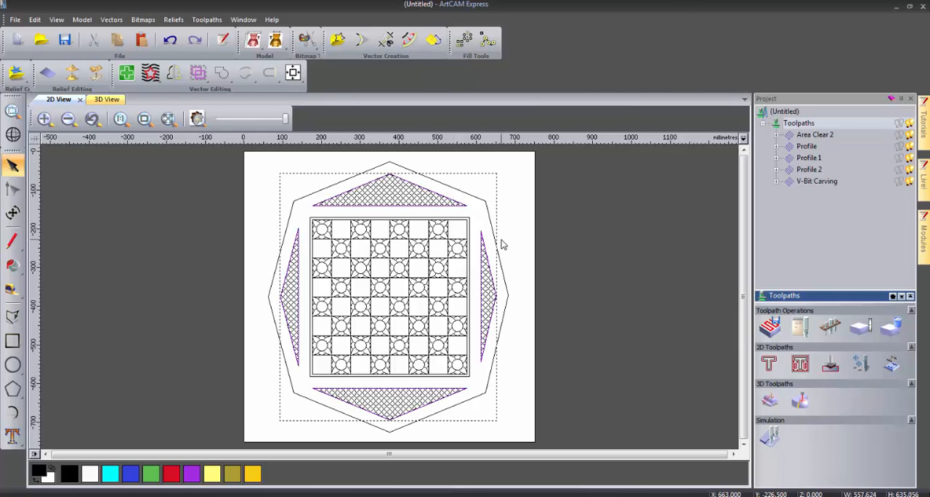
click(776, 370)
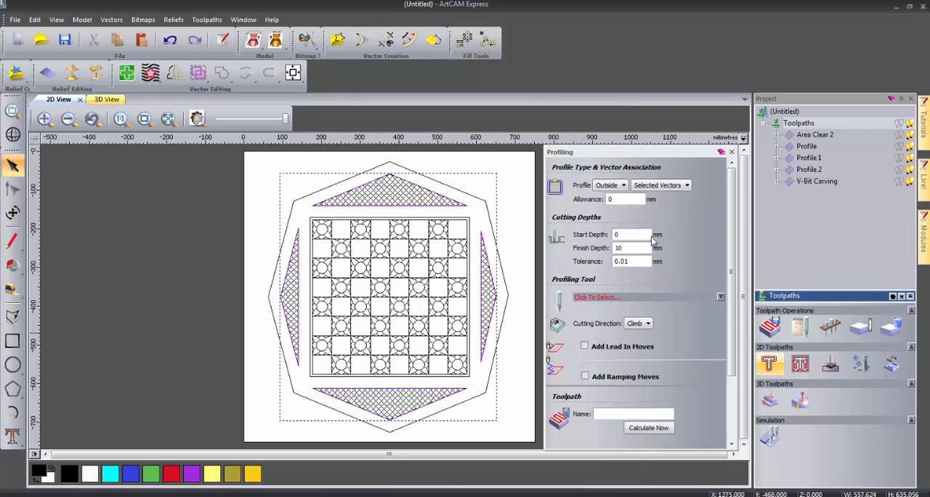
click(609, 185)
click(607, 198)
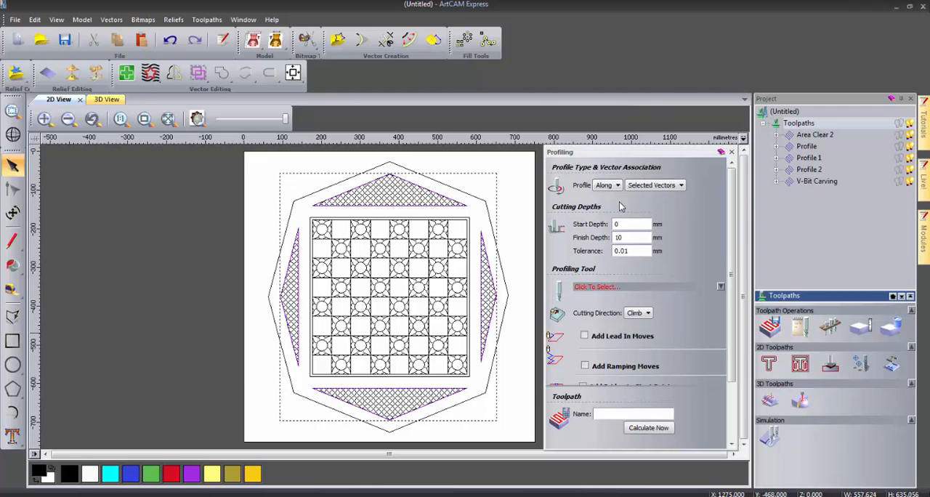
drag(630, 237, 599, 238)
text(1)
- Calculate the triangle outlines' profile toolpath with the V-Bit 32 mm 90 degree tool and deselect the triangles
click(597, 287)
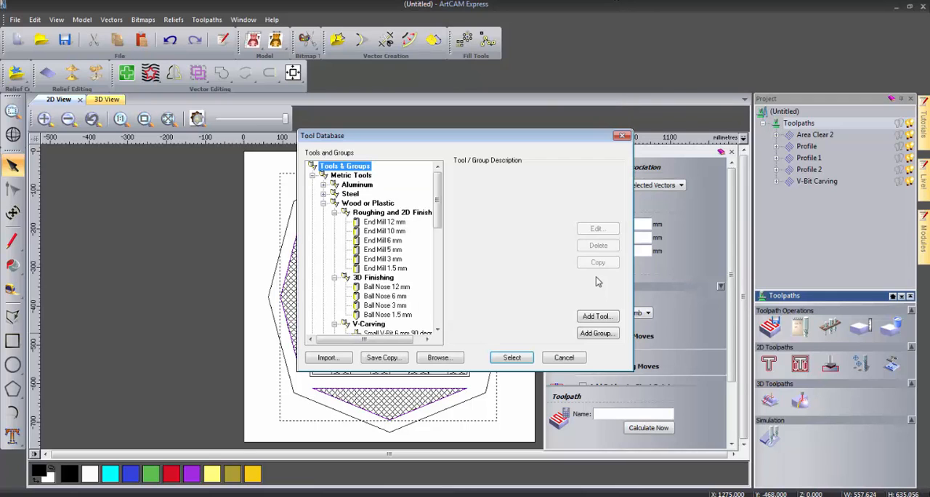
drag(437, 210, 436, 231)
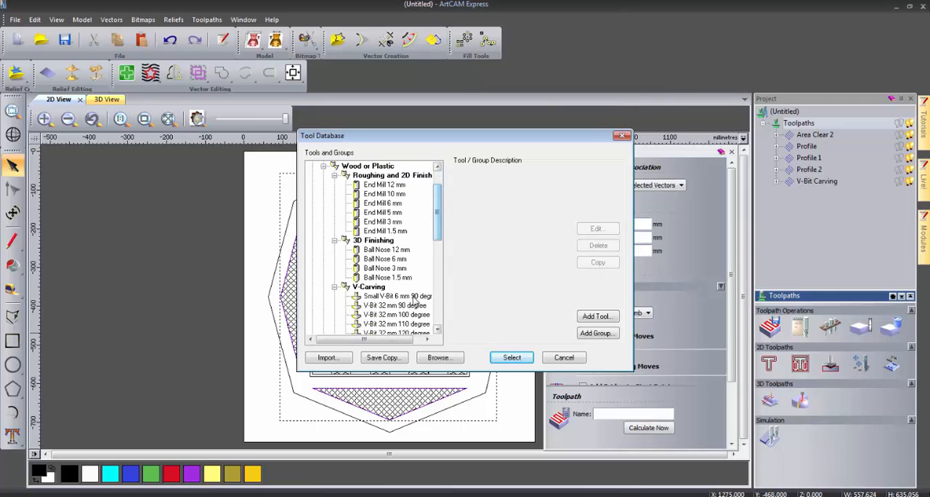
click(395, 305)
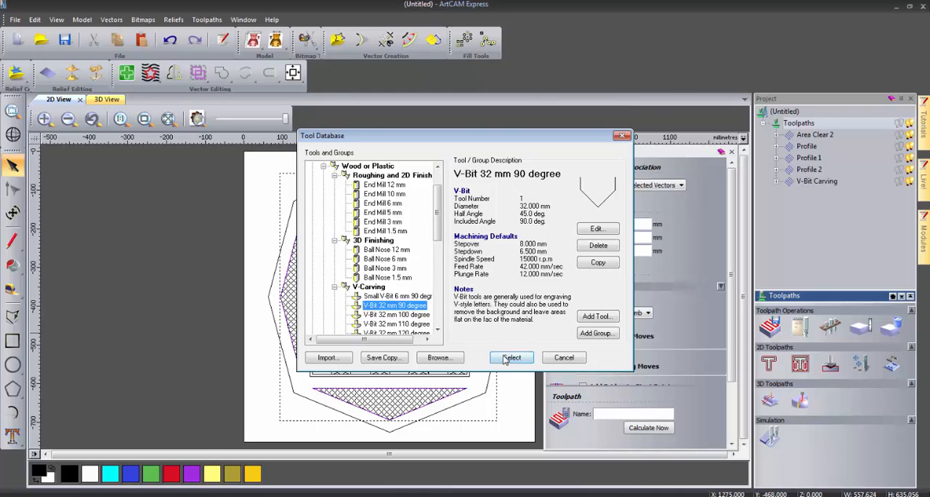
click(509, 358)
click(653, 430)
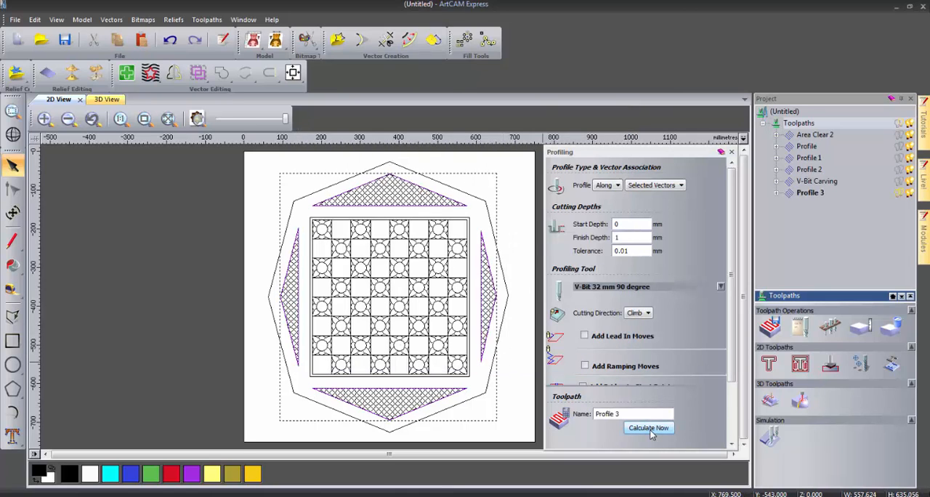
click(730, 151)
click(590, 293)
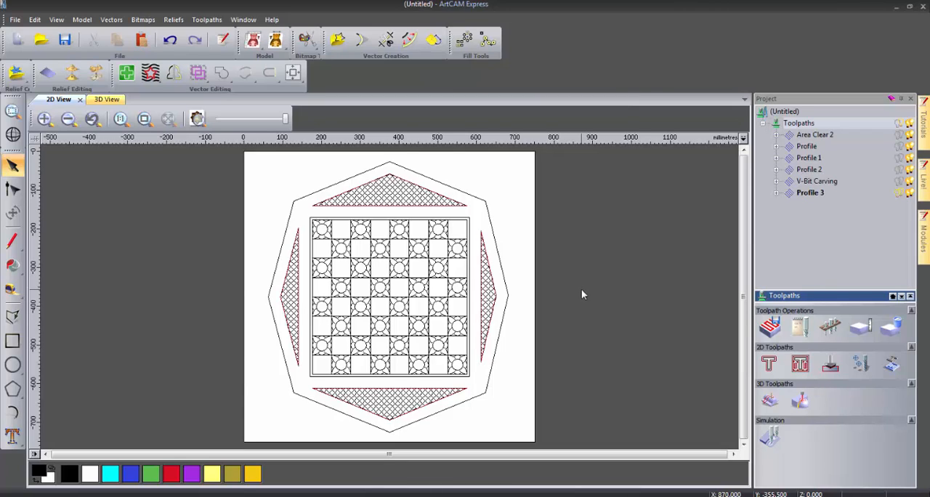
- Set up a profile toolpath along the outer octagon with a finish depth of 3 mm
click(506, 283)
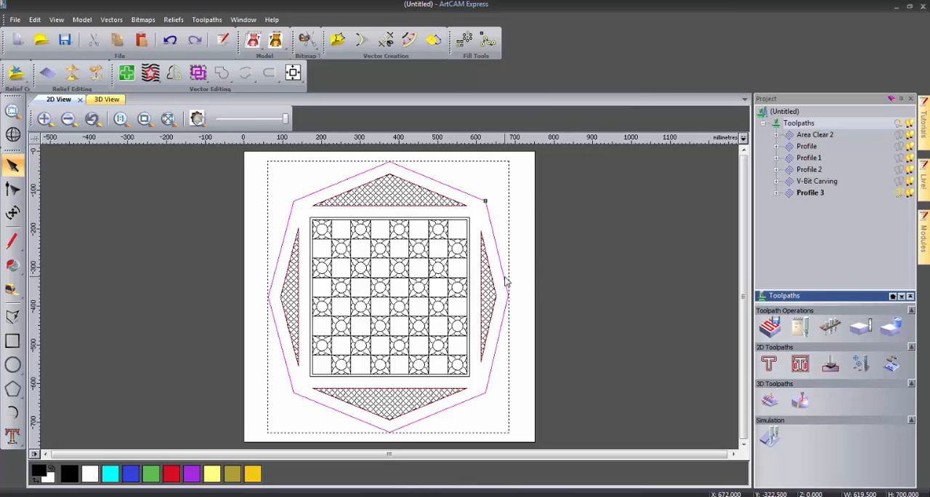
click(769, 366)
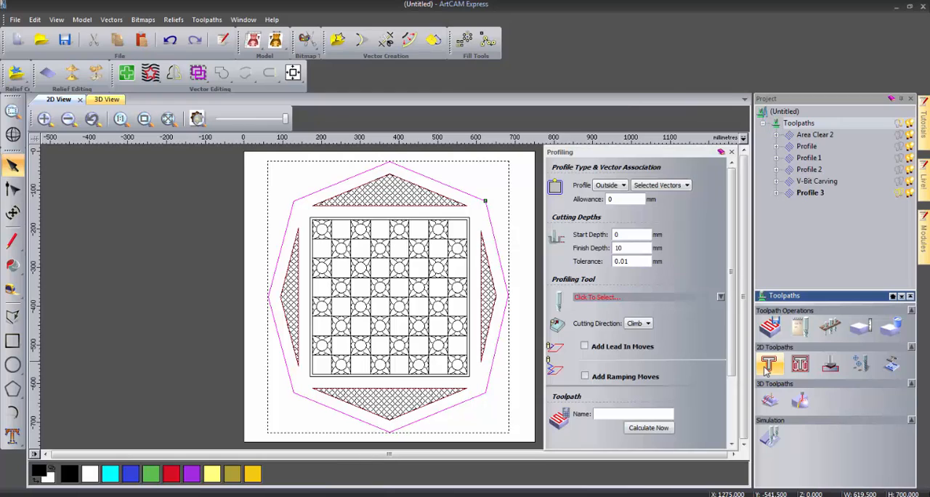
click(615, 186)
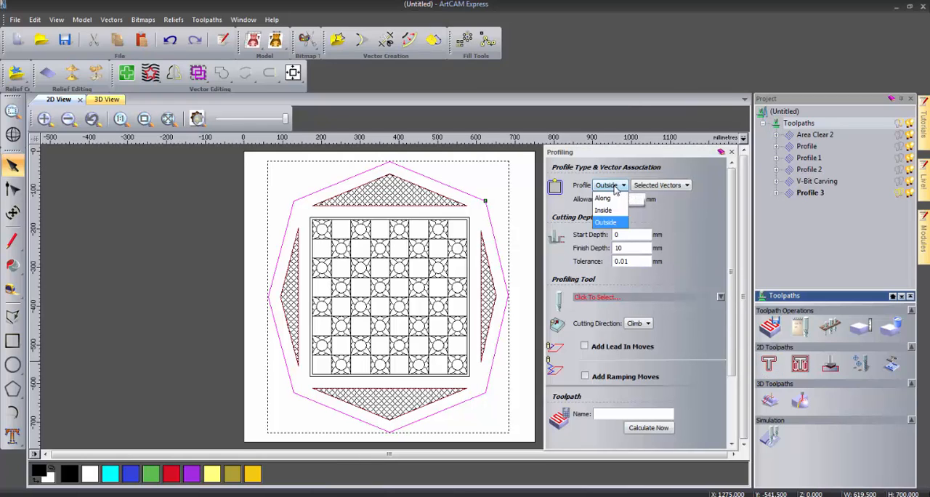
click(613, 196)
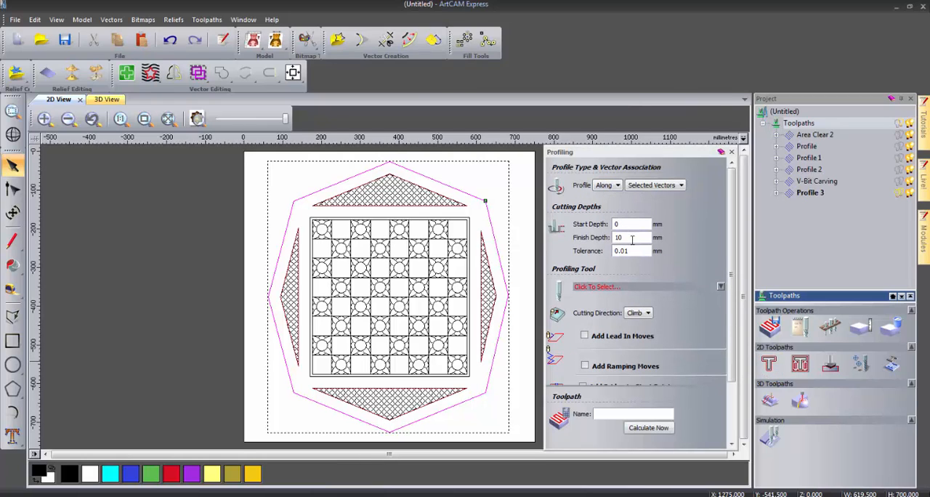
drag(632, 237, 608, 241)
- Calculate the octagon's profile toolpath with the V-Bit 32 mm 100 degree tool and close the profiling settings
click(597, 287)
scroll(422, 290, down, 3)
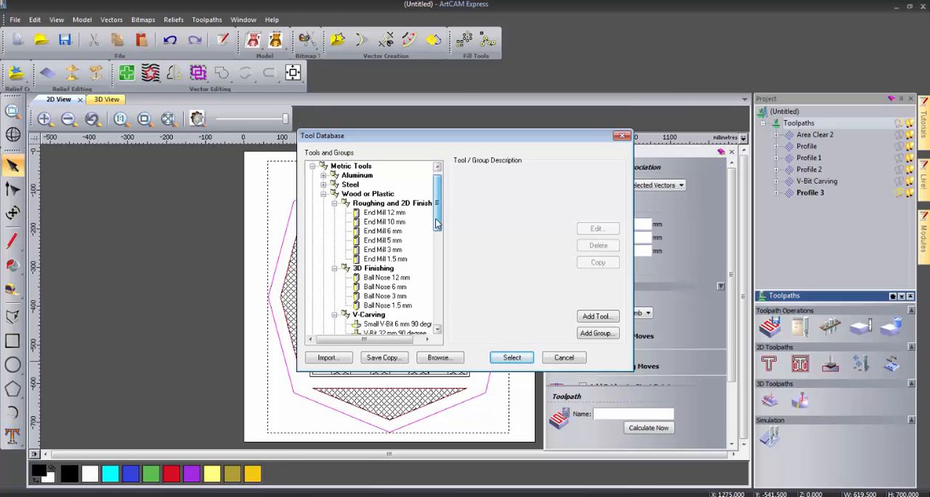
click(417, 323)
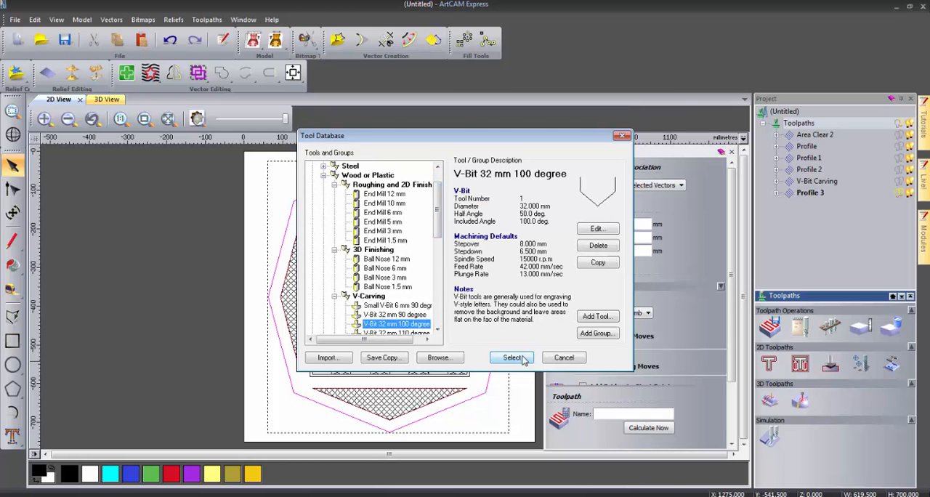
click(511, 357)
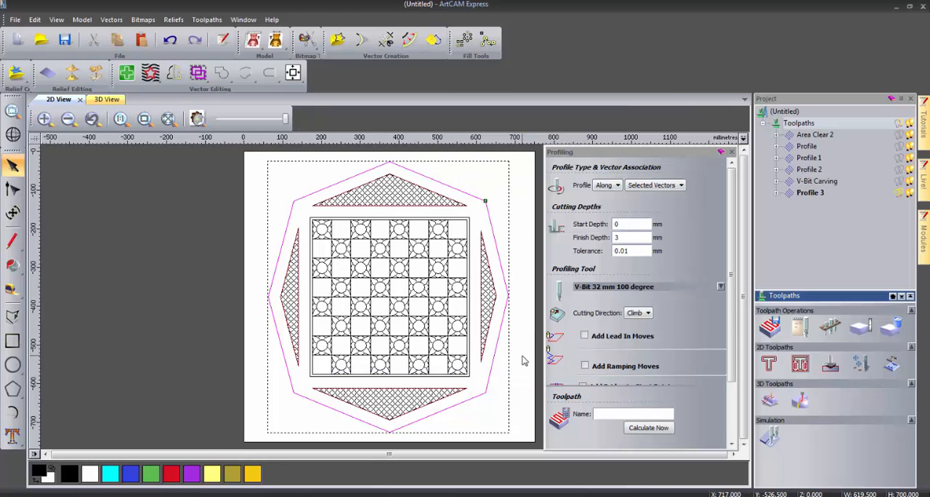
click(655, 428)
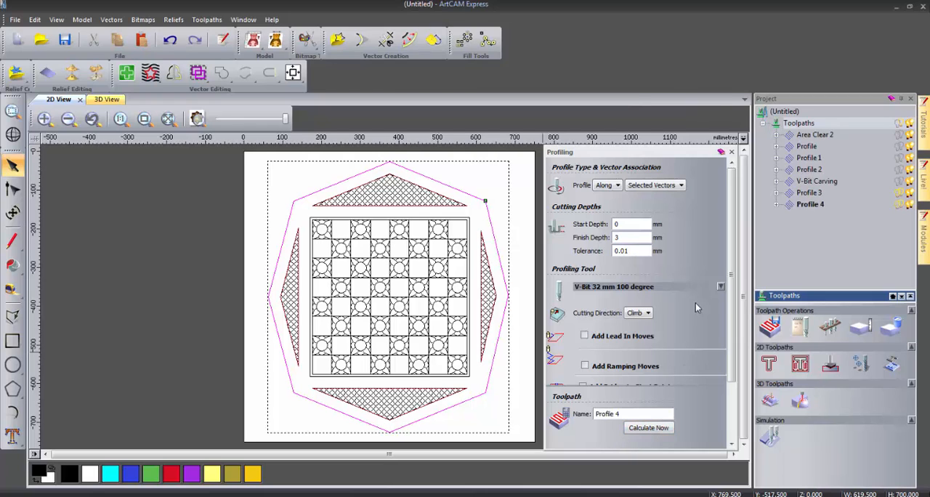
click(731, 154)
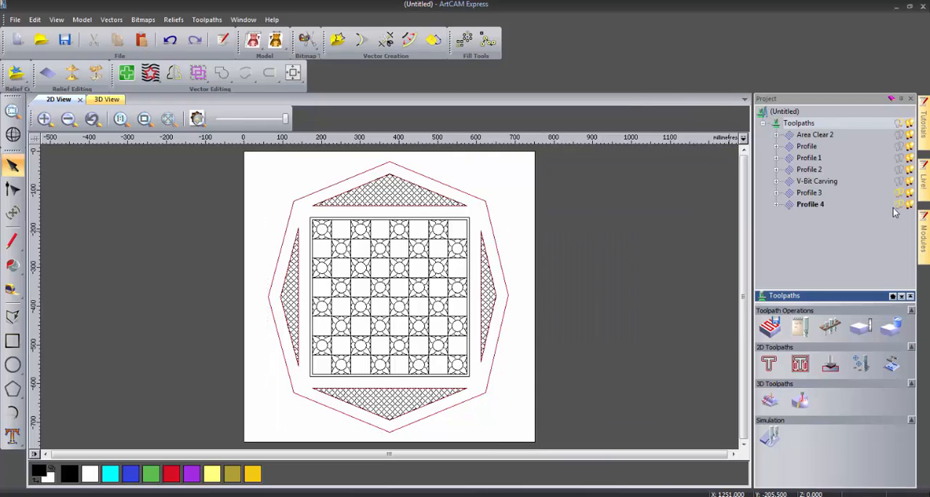
- Calculate an outside profile toolpath around the octagon with the End Mill 6 mm tool, 10 mm deep, and deselect the octagon
click(490, 227)
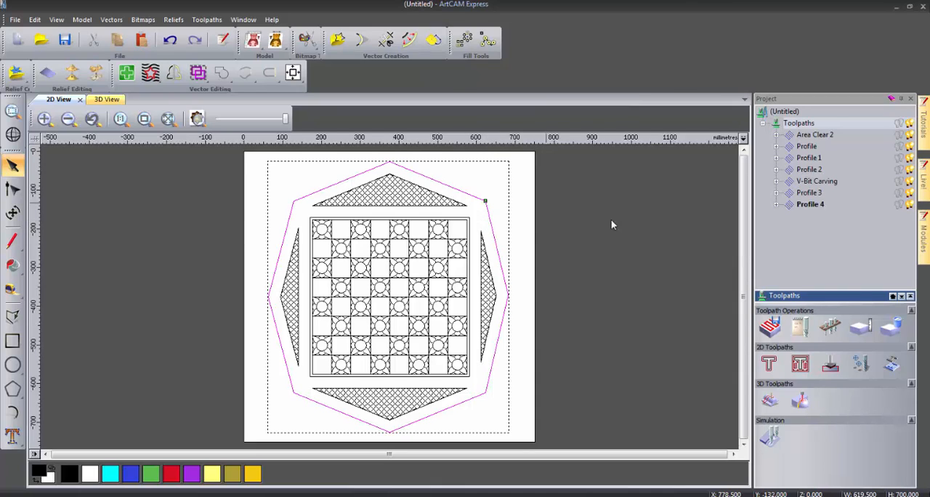
click(772, 365)
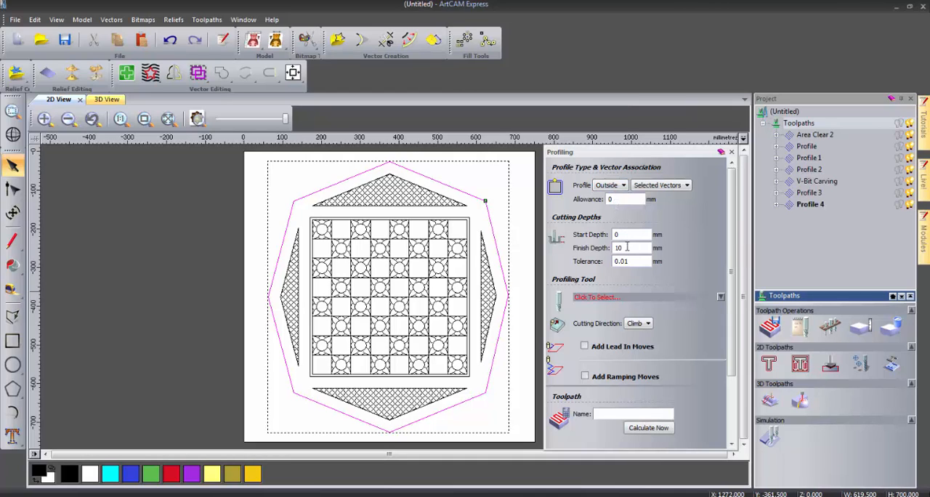
click(594, 297)
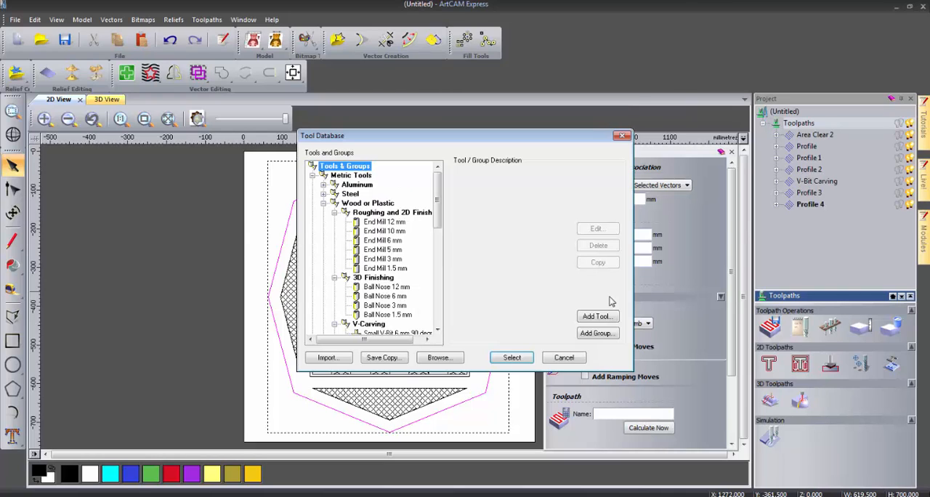
click(396, 241)
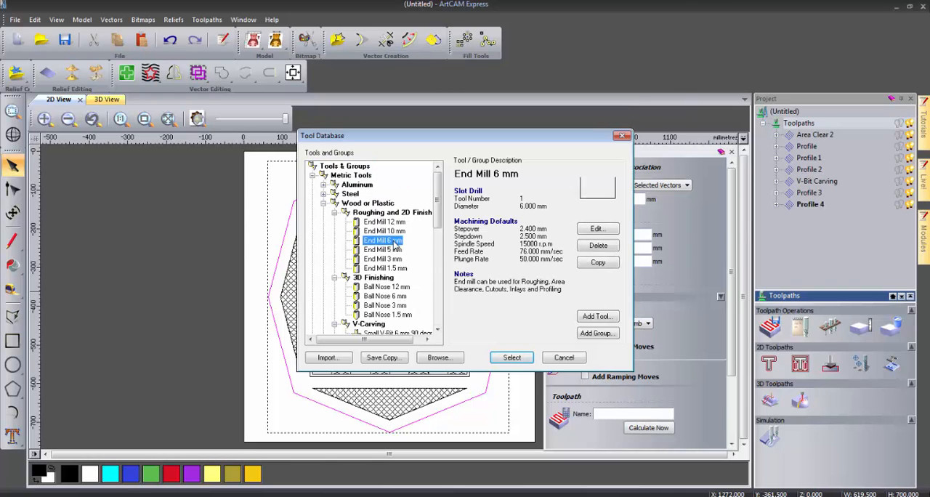
click(517, 359)
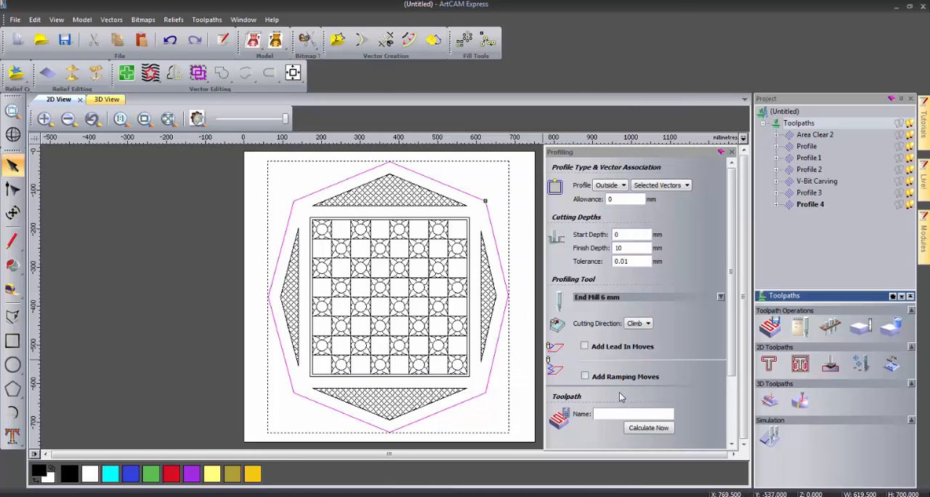
click(651, 428)
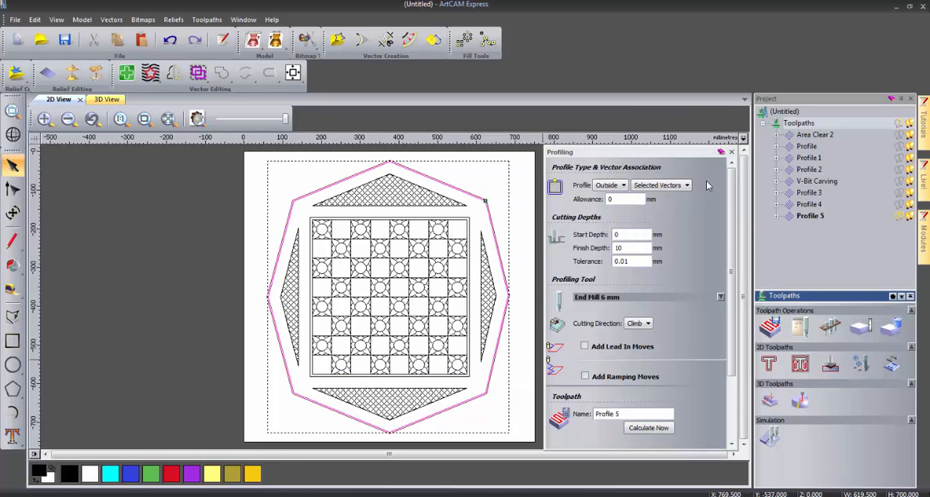
click(731, 152)
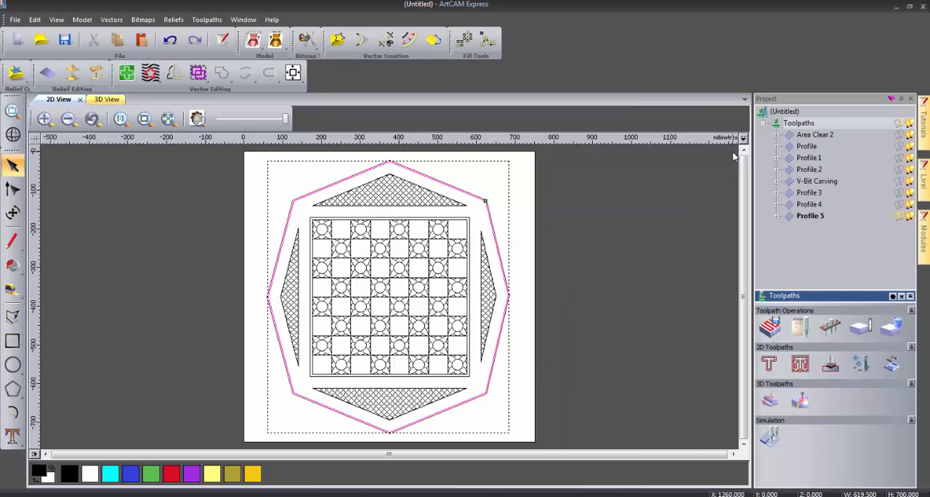
click(569, 258)
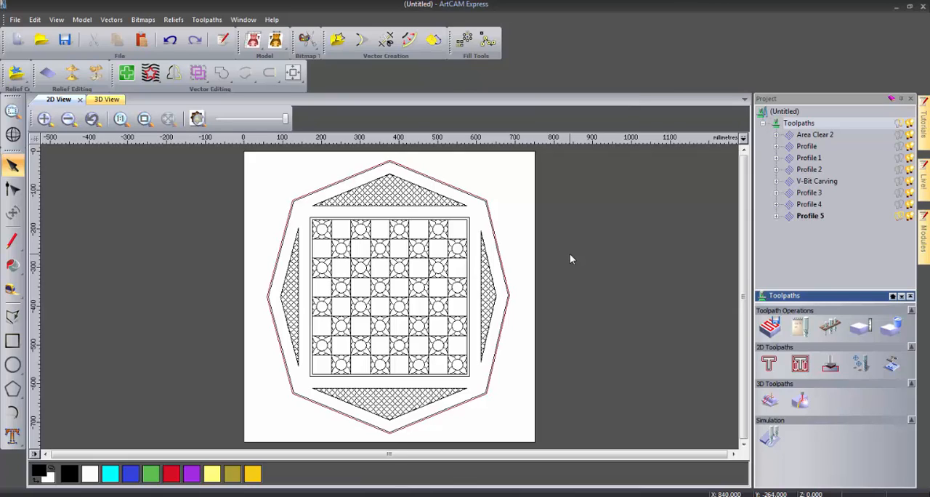
- Simulate all toolpaths and delete the waste material outside the octagonal board from the simulation
click(772, 438)
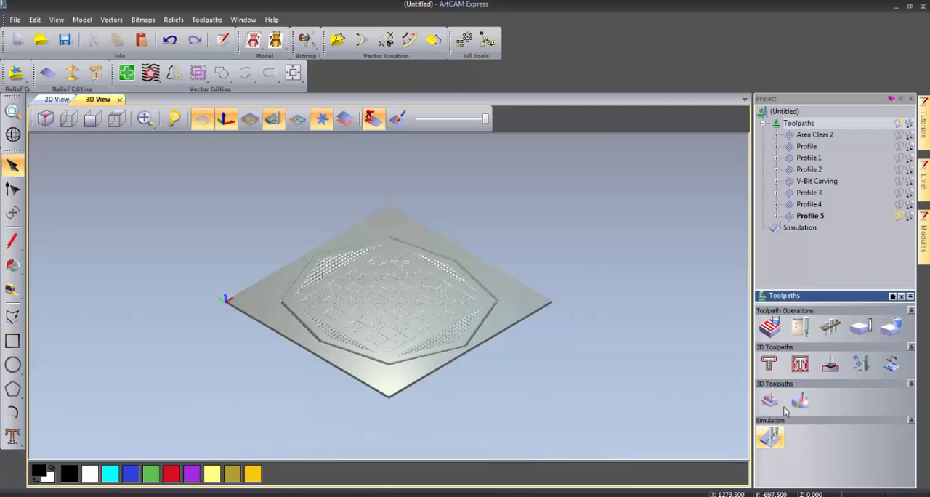
click(802, 228)
right_click(805, 232)
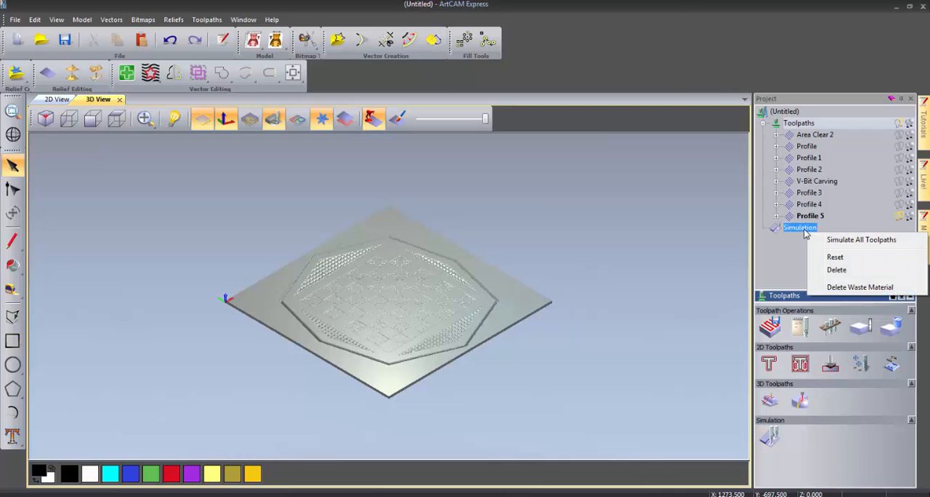
click(835, 287)
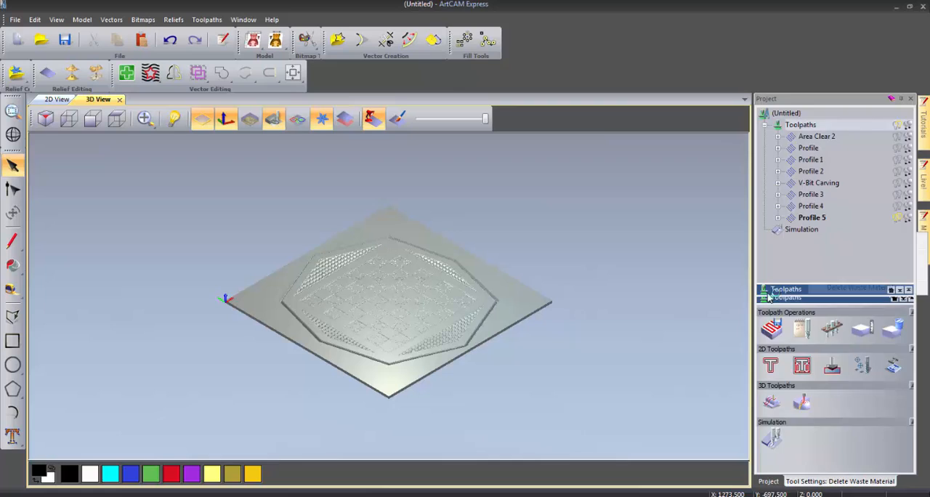
click(516, 299)
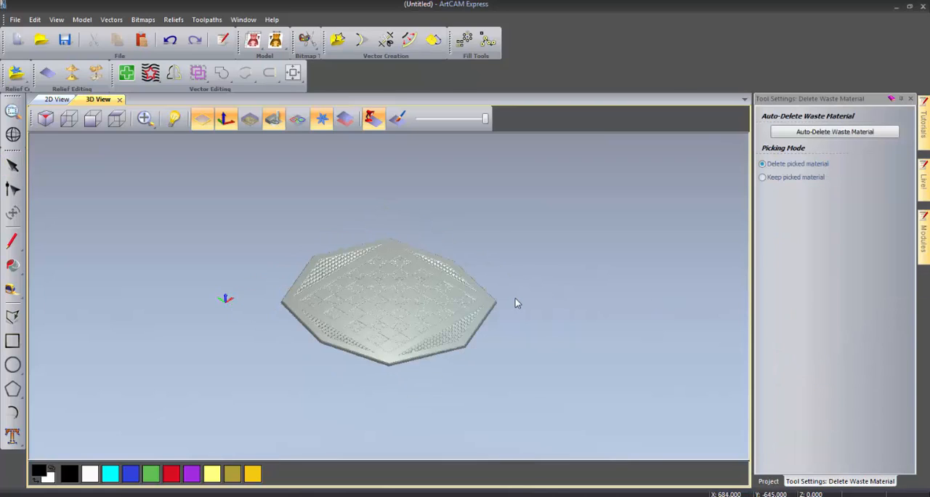
click(911, 99)
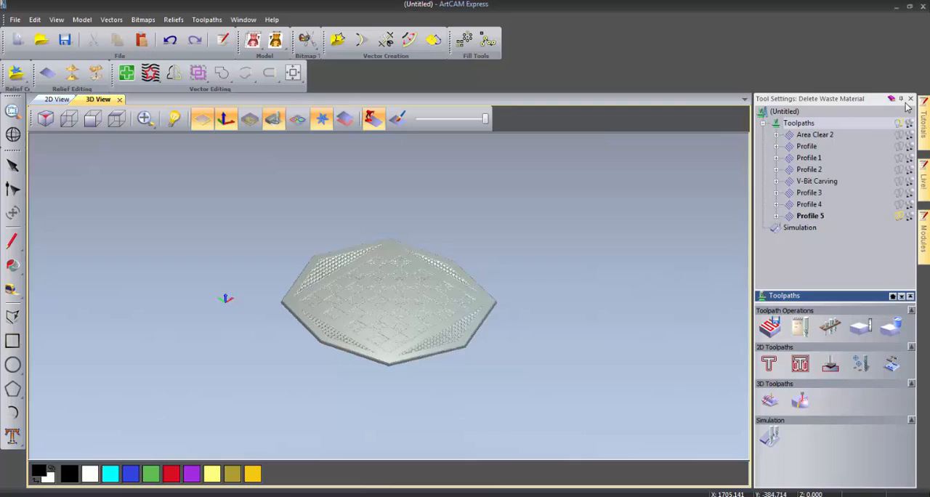
- Apply the Light Oak (H) material to the simulation and examine the carved checkerboard up close
click(814, 229)
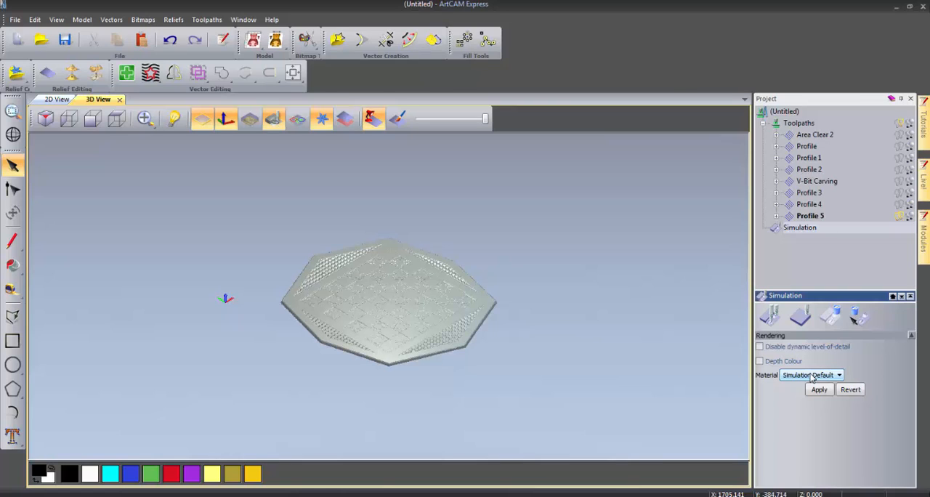
click(812, 376)
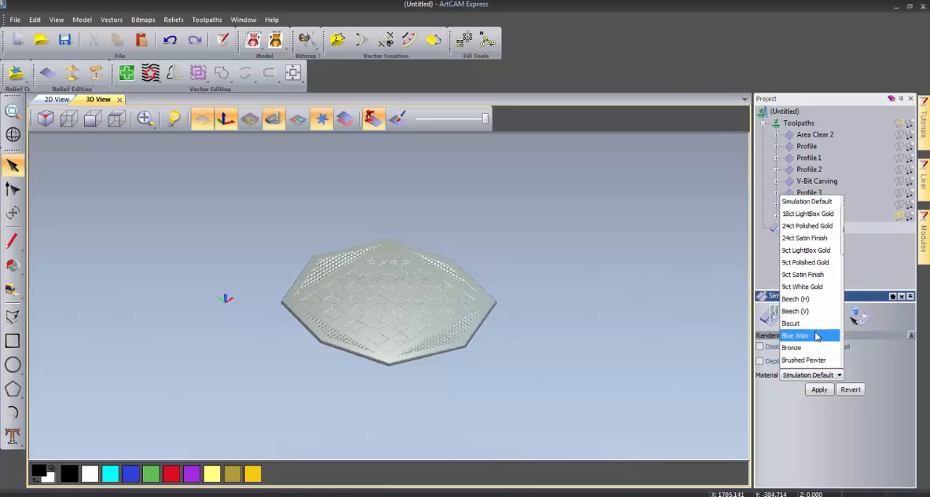
scroll(817, 337, down, 2)
scroll(817, 337, down, 3)
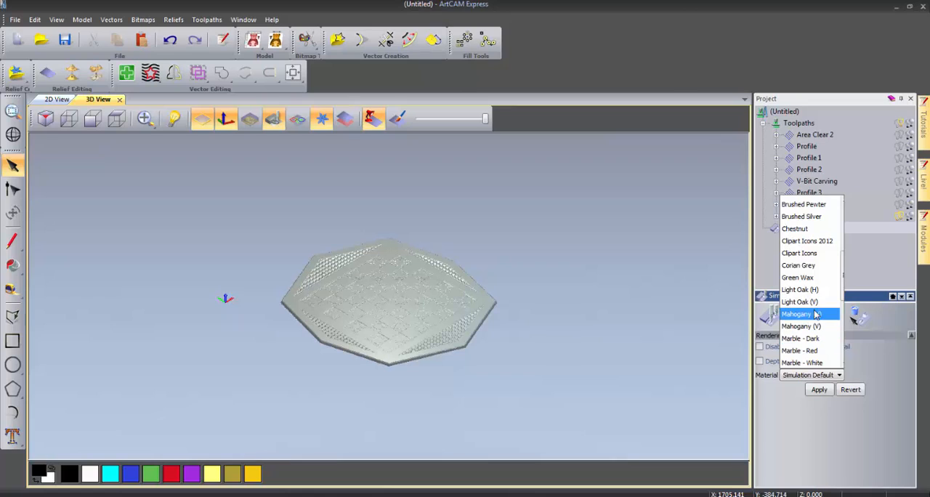
click(807, 290)
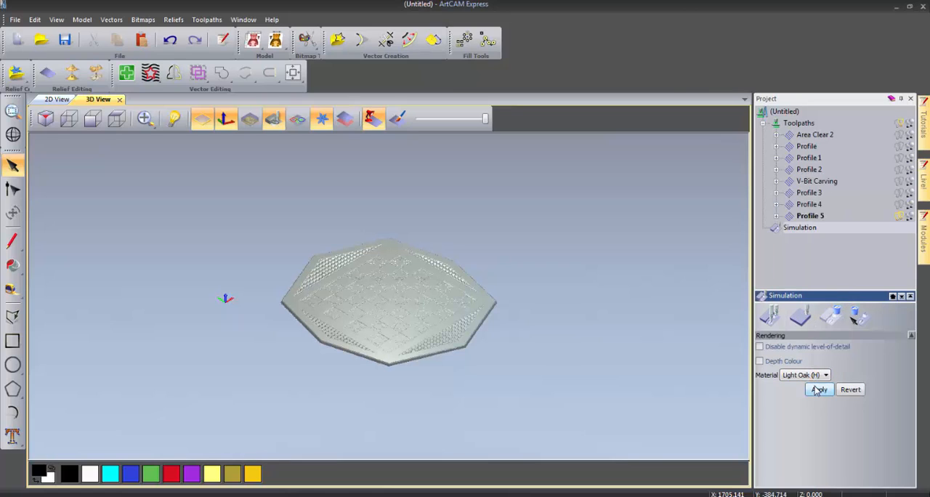
click(818, 390)
scroll(399, 307, up, 2)
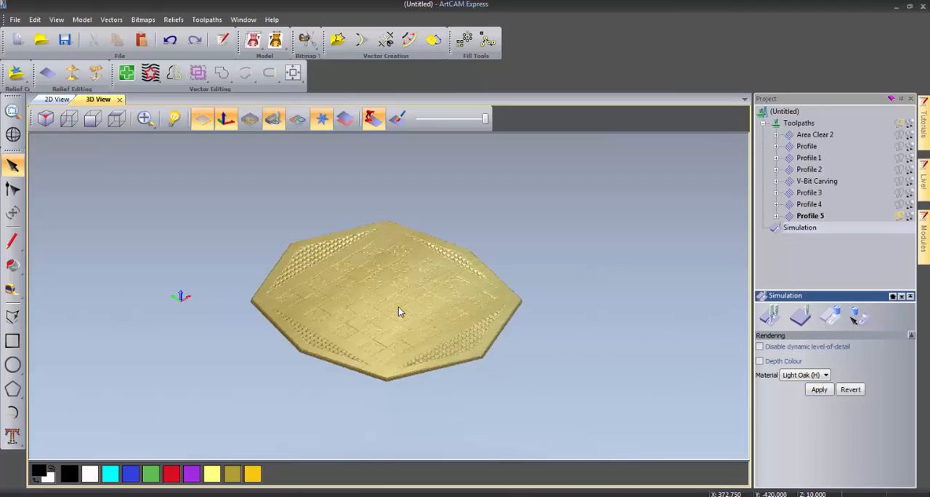
scroll(398, 306, up, 3)
scroll(385, 333, up, 3)
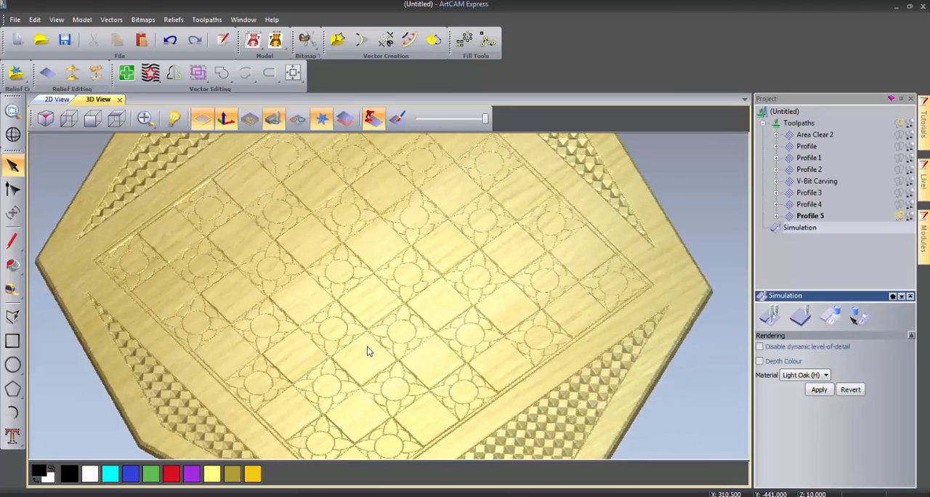
drag(367, 350, 639, 353)
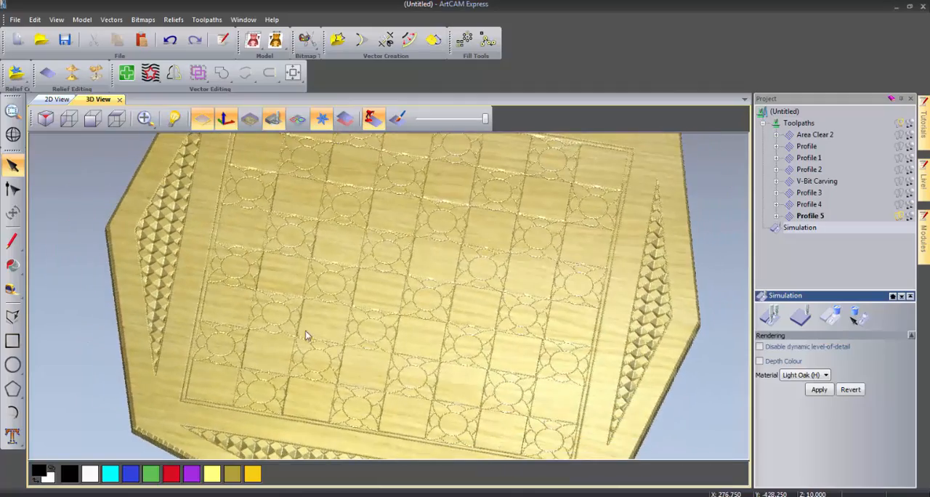